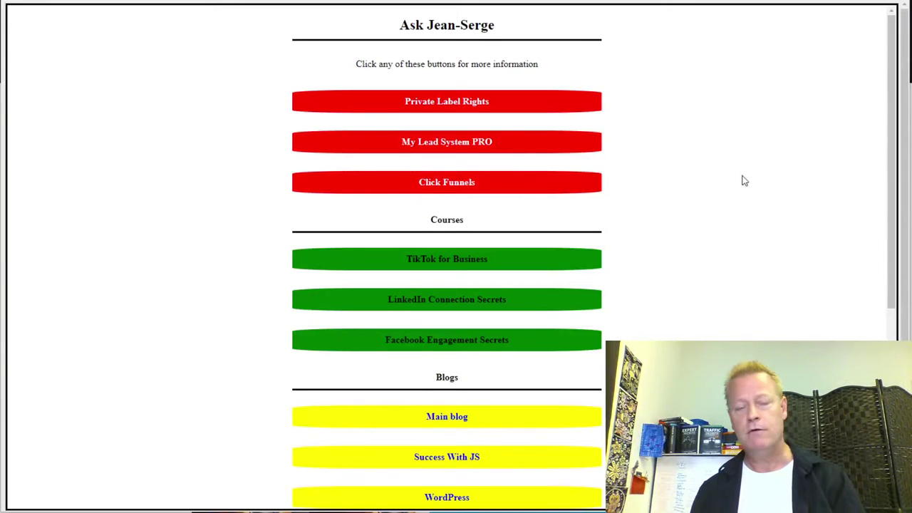
- Look through the whole links page, from the featured offers and courses to the blogs and social media links
scroll(504, 208, down, 5)
scroll(503, 208, up, 5)
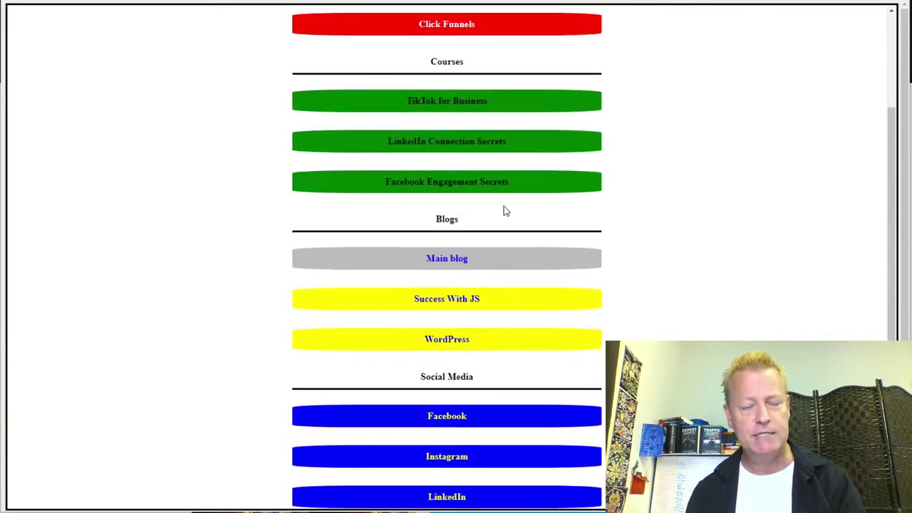
scroll(503, 209, down, 4)
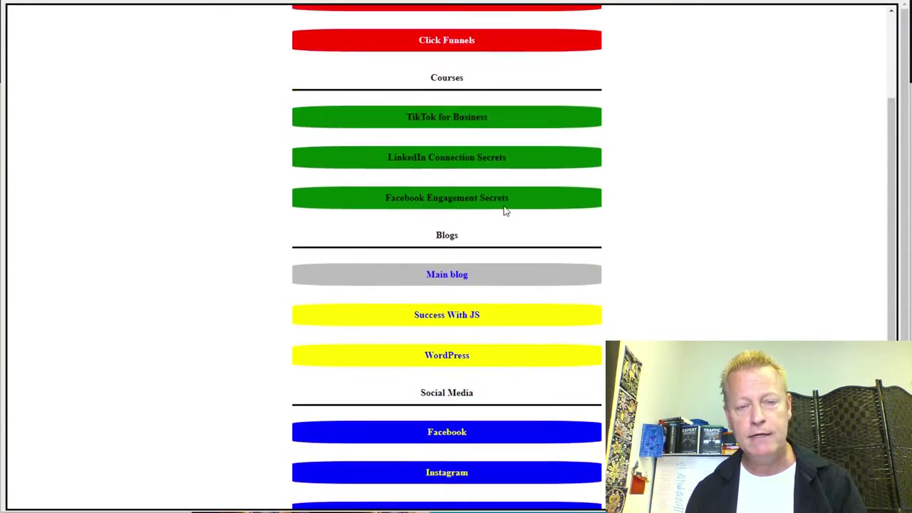
scroll(503, 209, up, 4)
scroll(492, 257, down, 5)
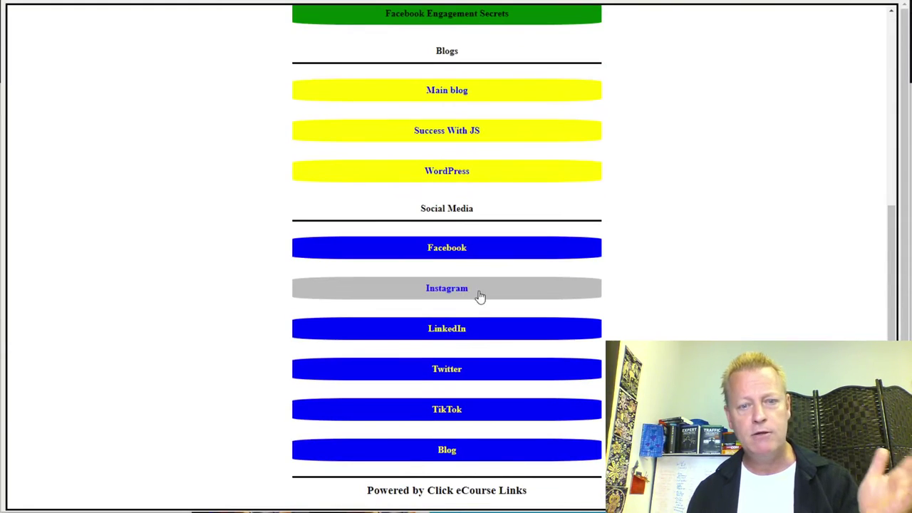
scroll(491, 305, up, 5)
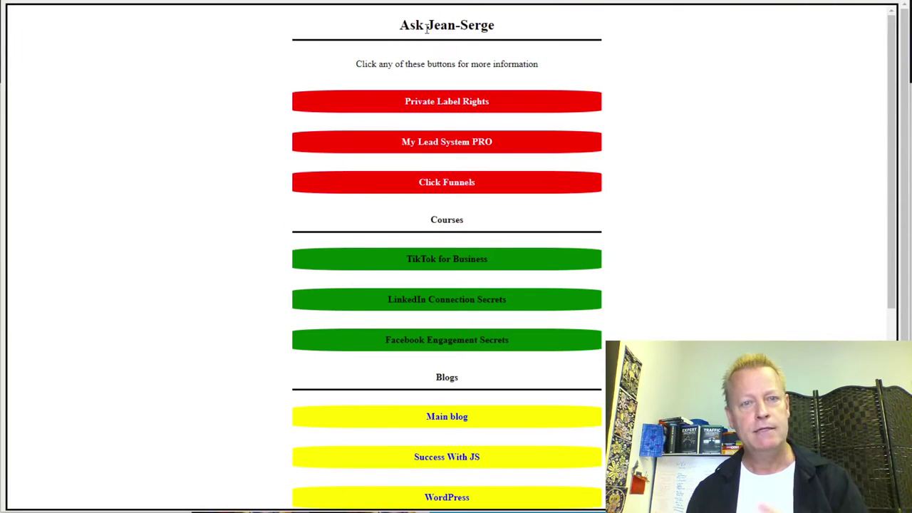
scroll(417, 159, down, 3)
scroll(444, 155, up, 3)
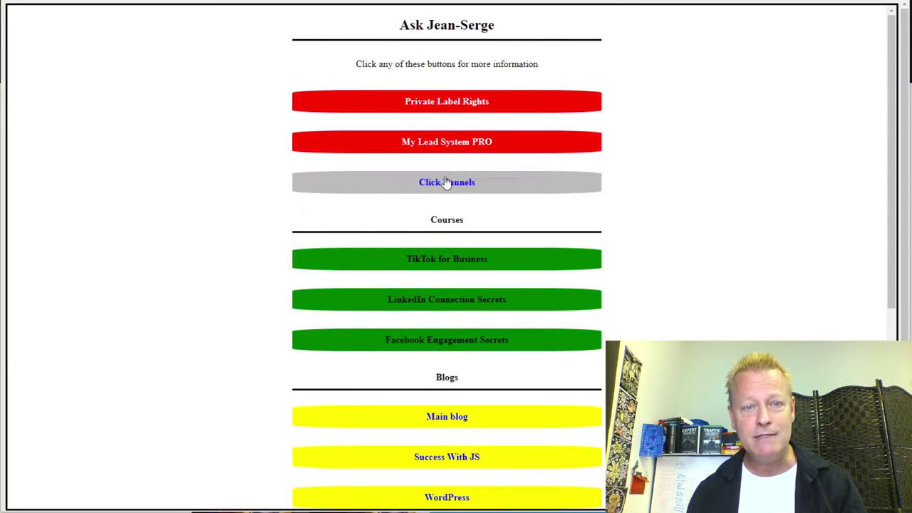
scroll(438, 176, down, 3)
scroll(442, 171, down, 1)
scroll(441, 170, down, 2)
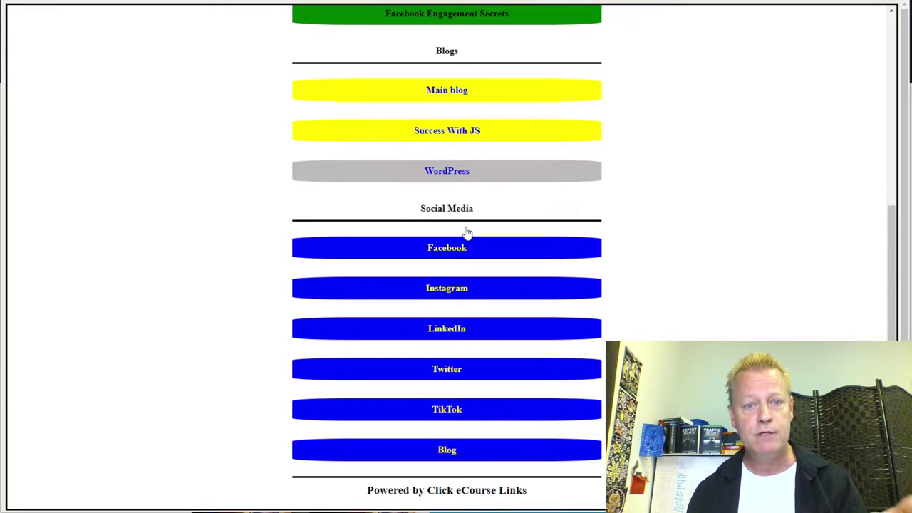
scroll(417, 128, up, 4)
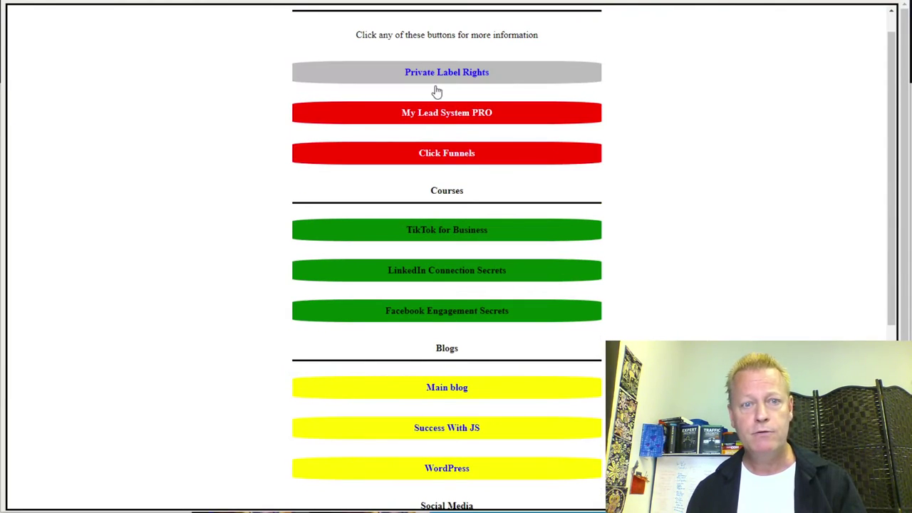
scroll(434, 92, up, 1)
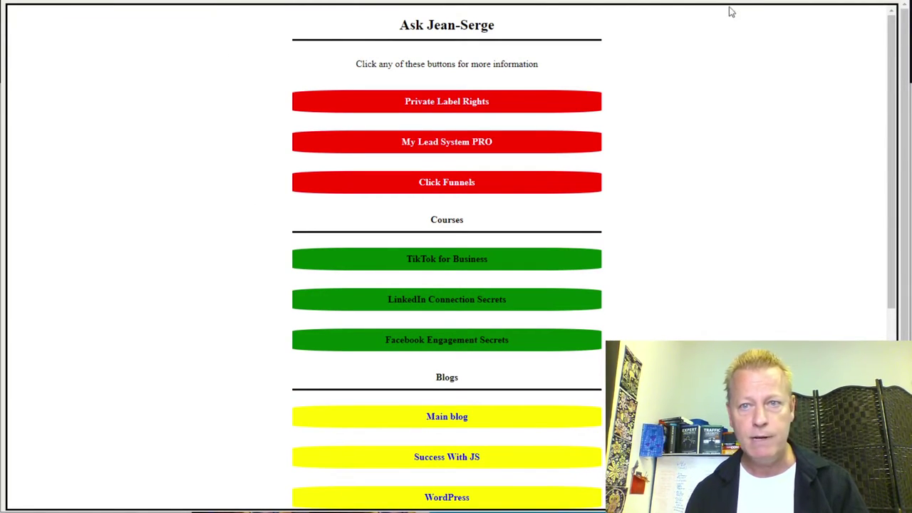
key(ctrl+t)
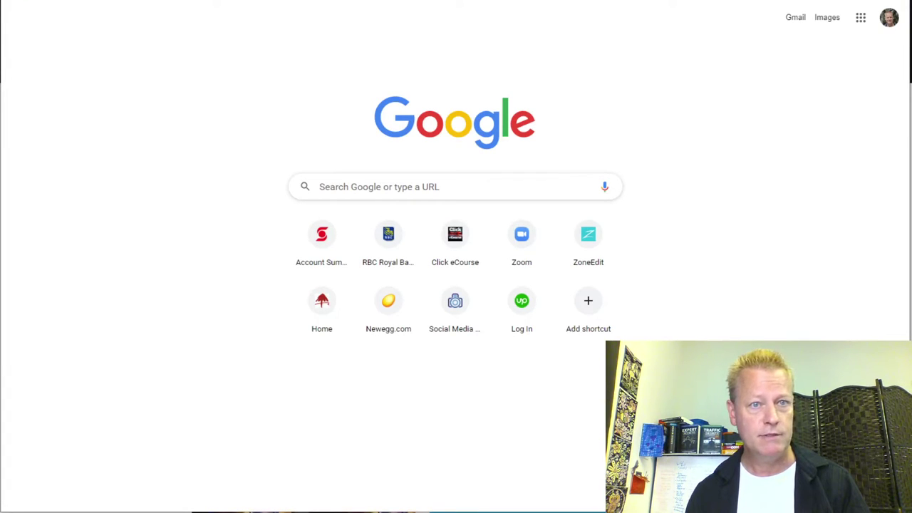
key(ctrl+w)
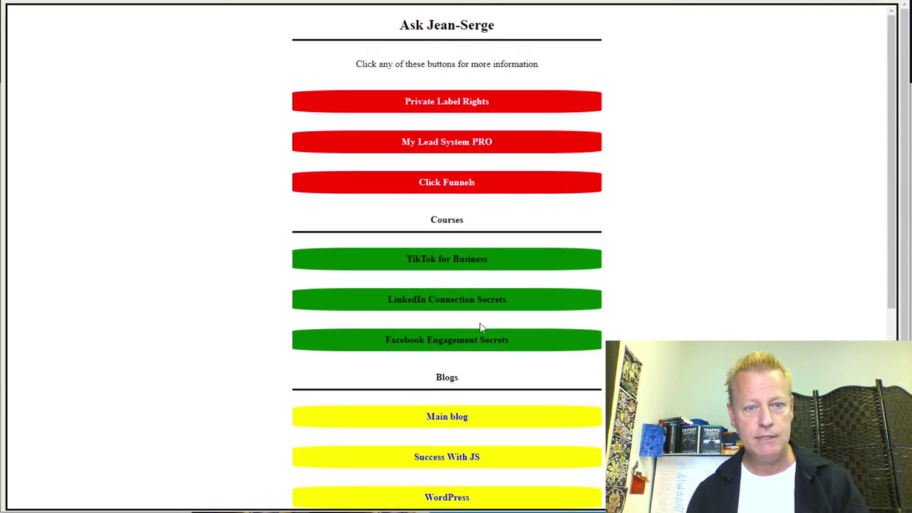
- Open the Instagram profile from the Social Media section of the links page and bring up its profile editing form
scroll(562, 420, down, 3)
click(454, 376)
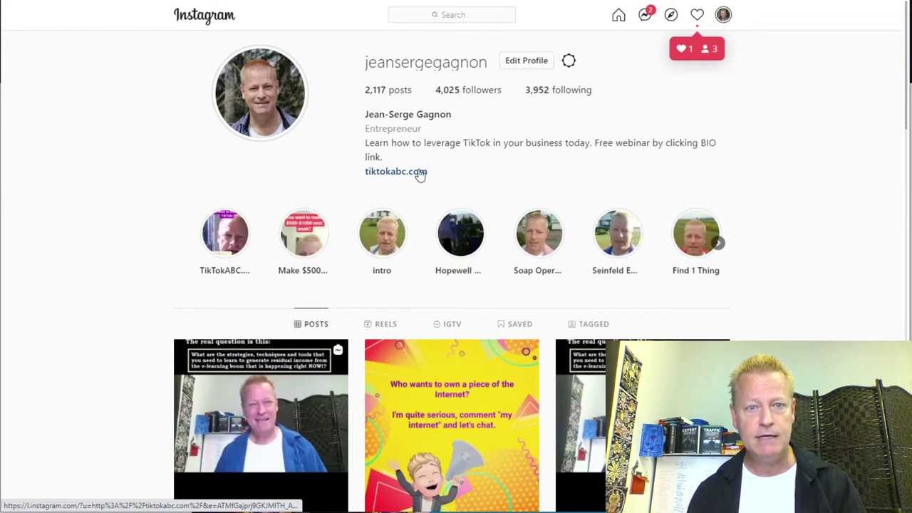
click(518, 61)
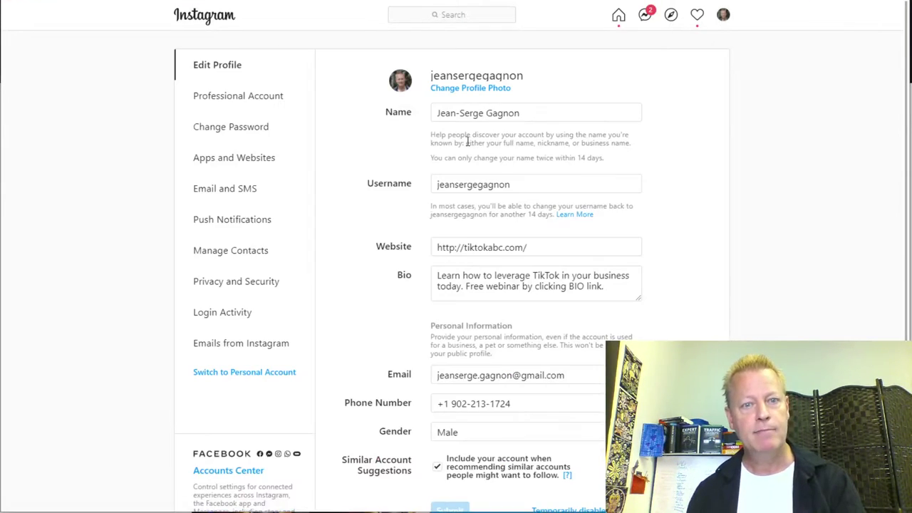
drag(567, 248, 437, 247)
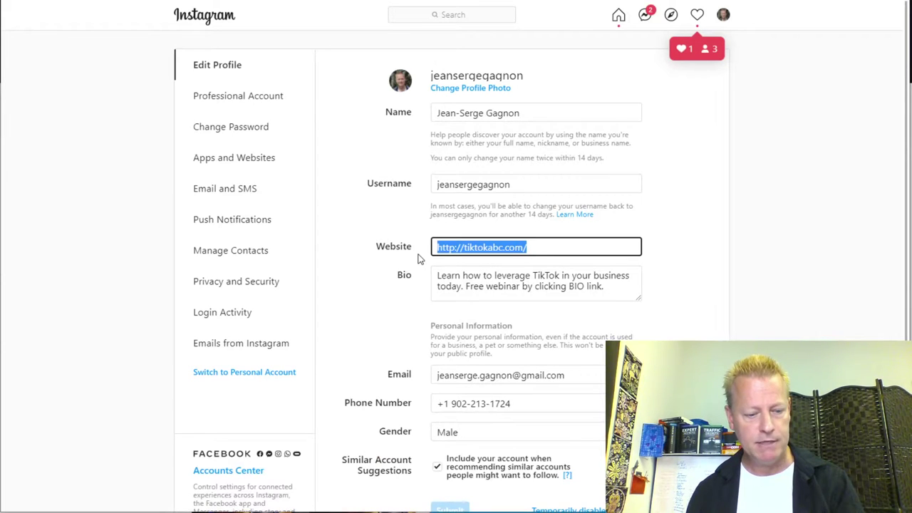
text(https://askjeanserge.com/)
click(716, 311)
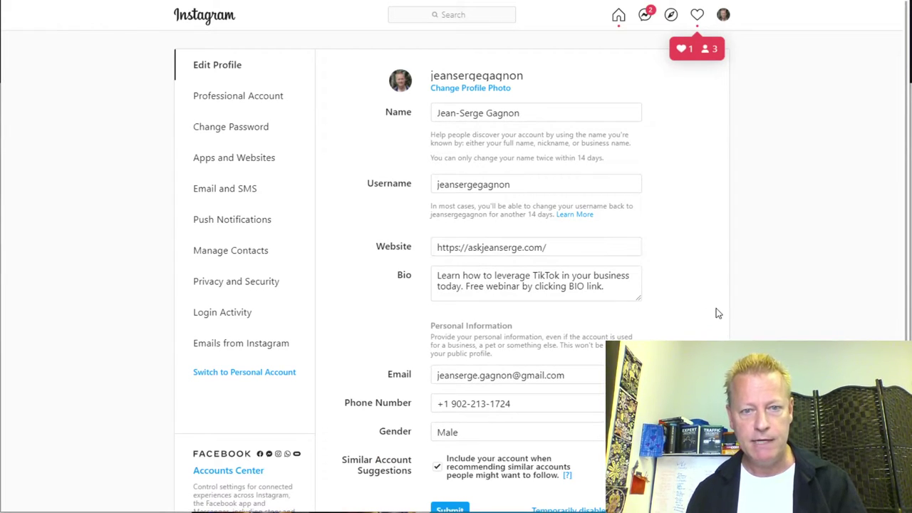
scroll(712, 311, down, 2)
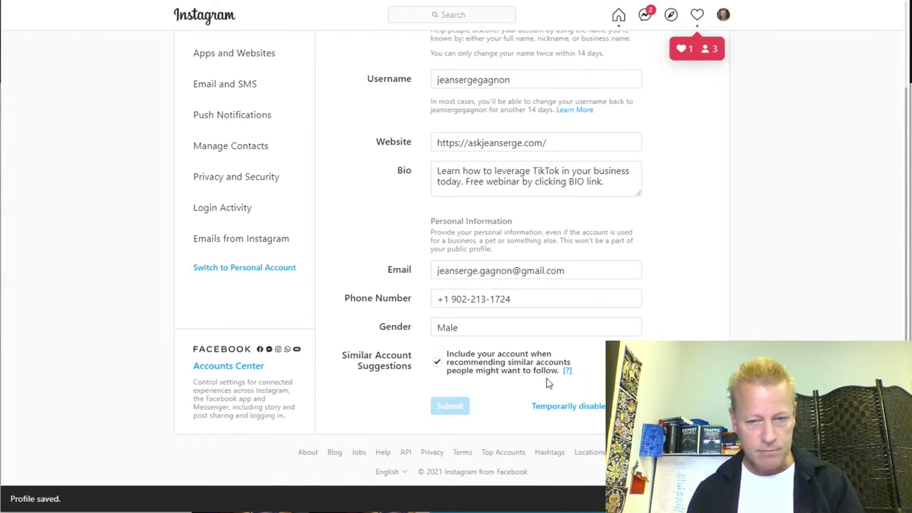
- Leave the Instagram profile editing form and open the account's own profile page
click(205, 16)
click(722, 14)
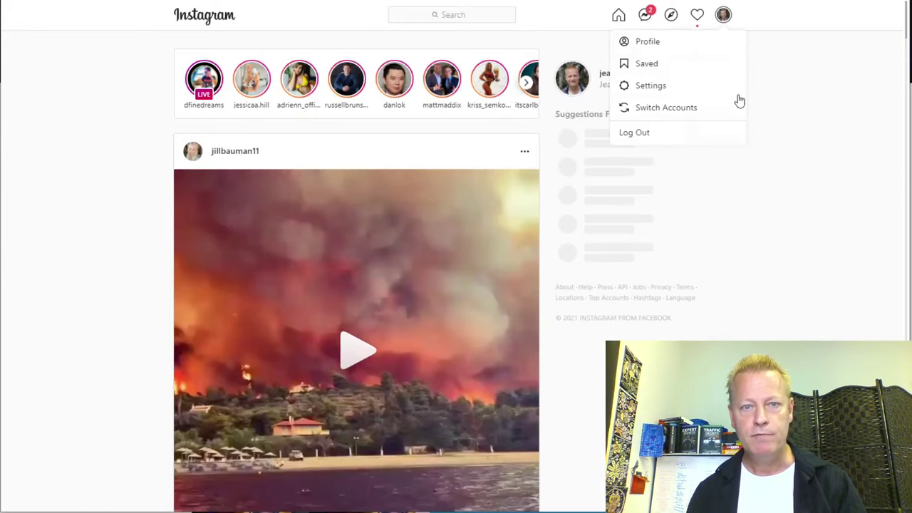
click(641, 43)
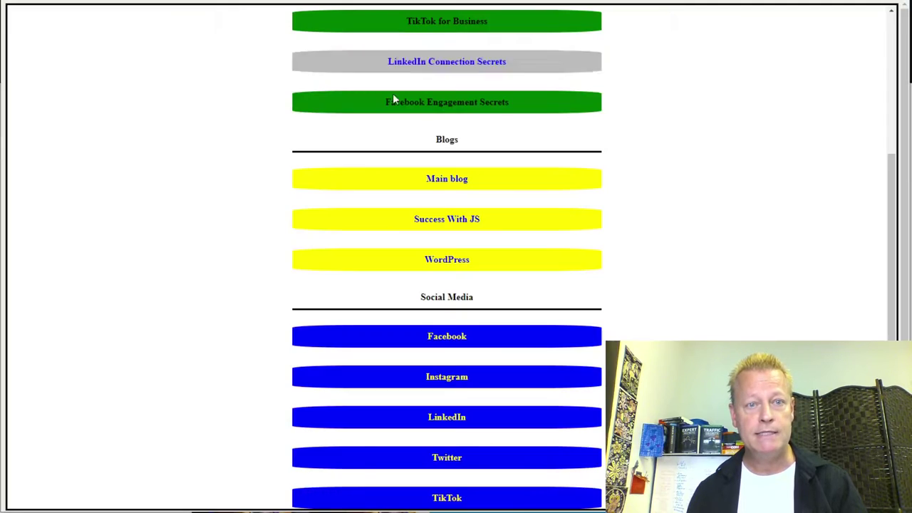
- Return to the links page, open the developer tools, turn on the responsive device preview and reload the page
scroll(417, 121, up, 3)
scroll(417, 121, down, 5)
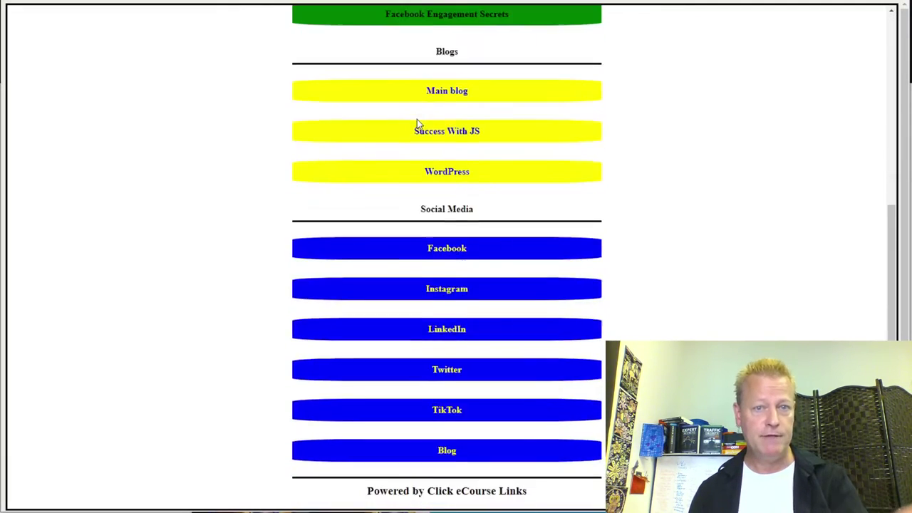
scroll(417, 121, up, 5)
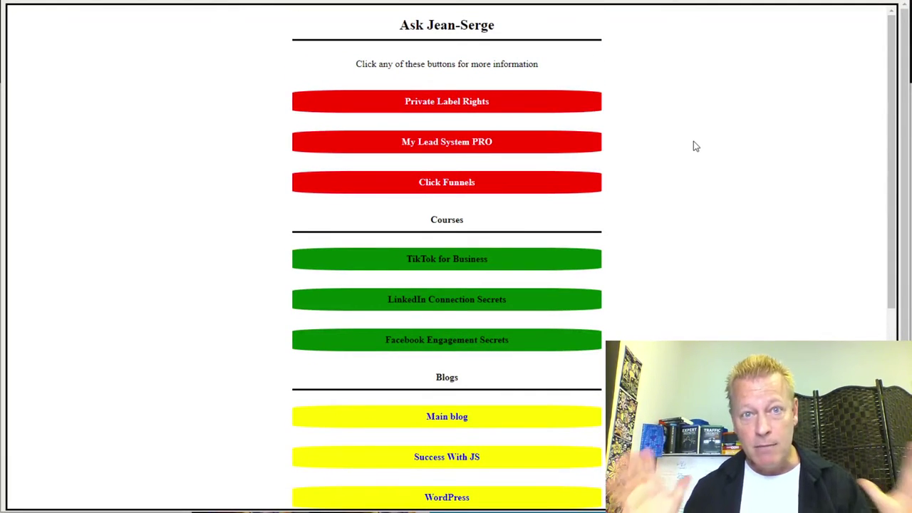
right_click(193, 86)
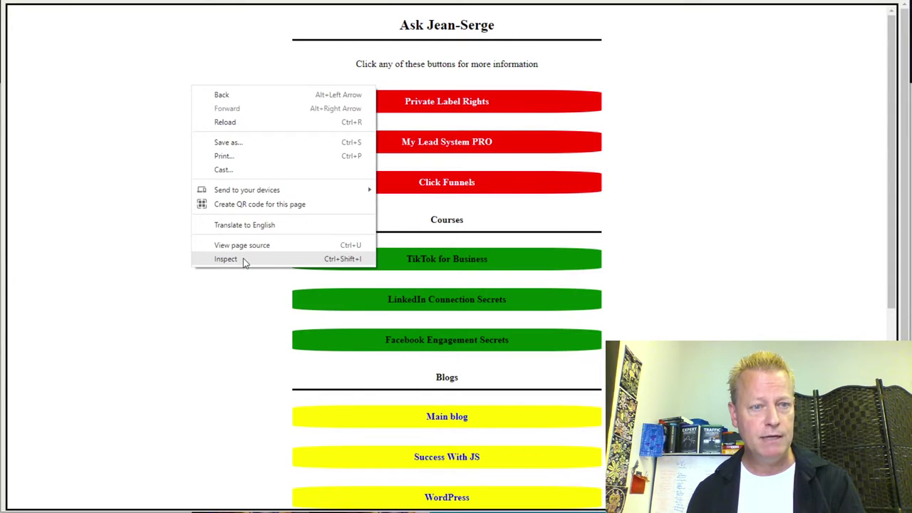
key(Escape)
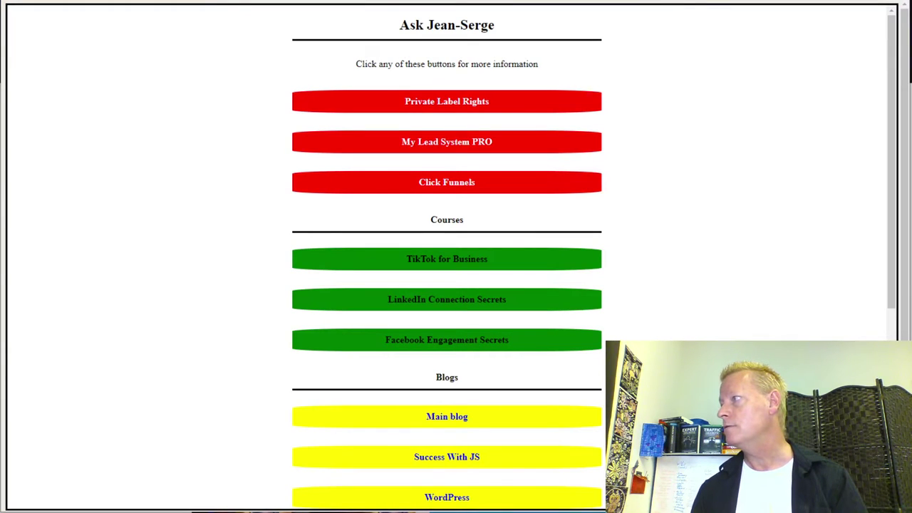
key(ctrl+shift+i)
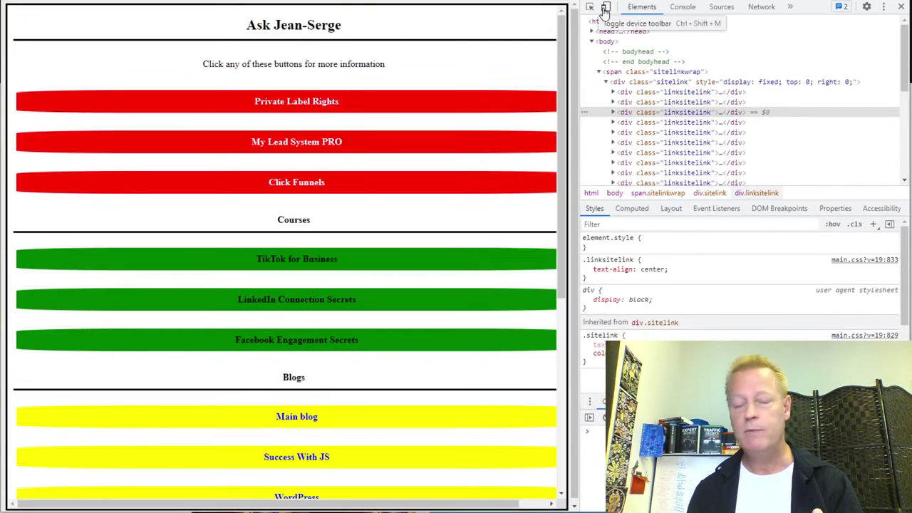
click(605, 8)
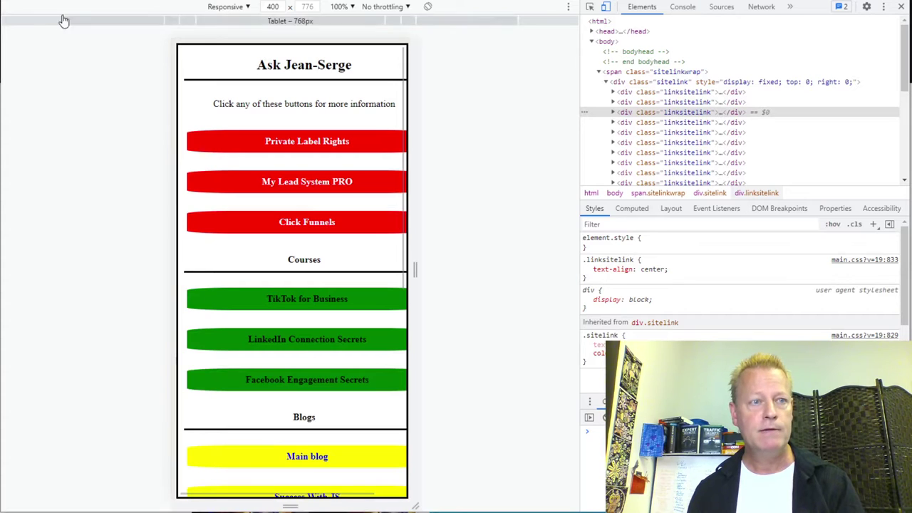
key(F5)
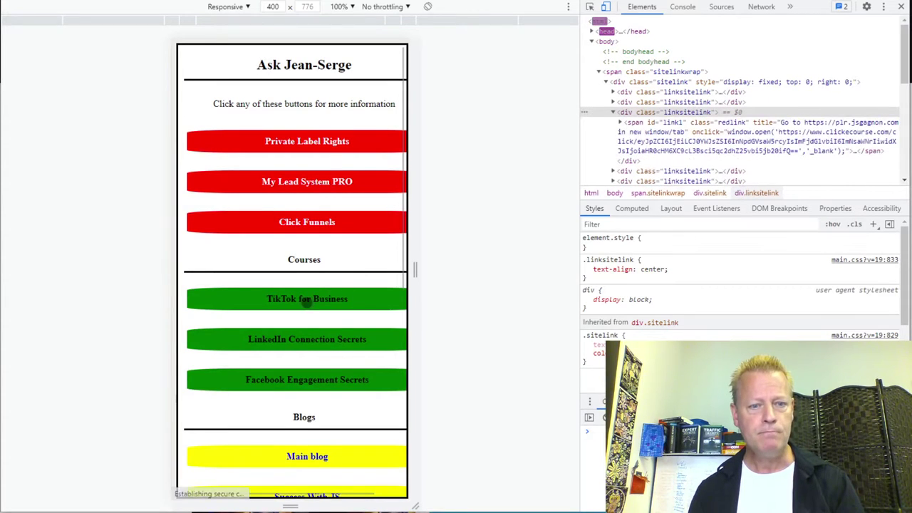
- Examine the links page in the device preview, widening it to 688 px and narrowing it to 348 px
scroll(306, 300, down, 4)
scroll(324, 306, down, 2)
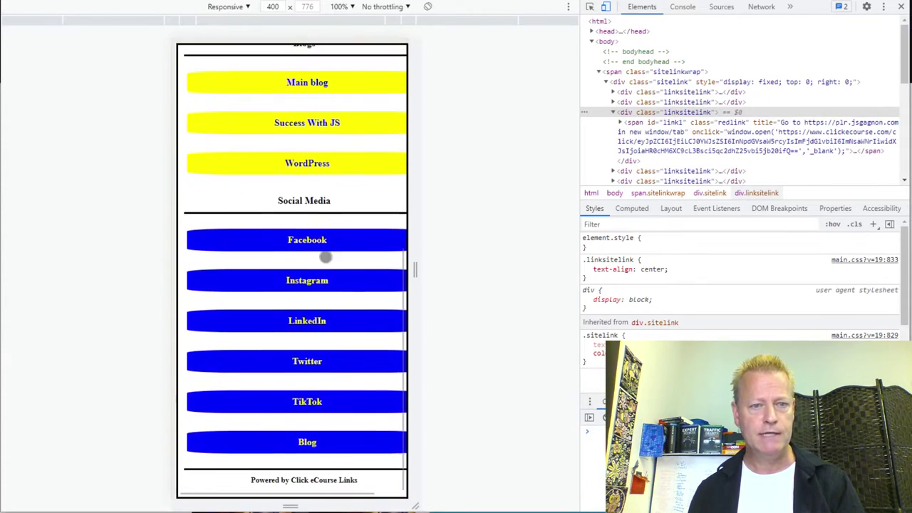
scroll(342, 341, up, 6)
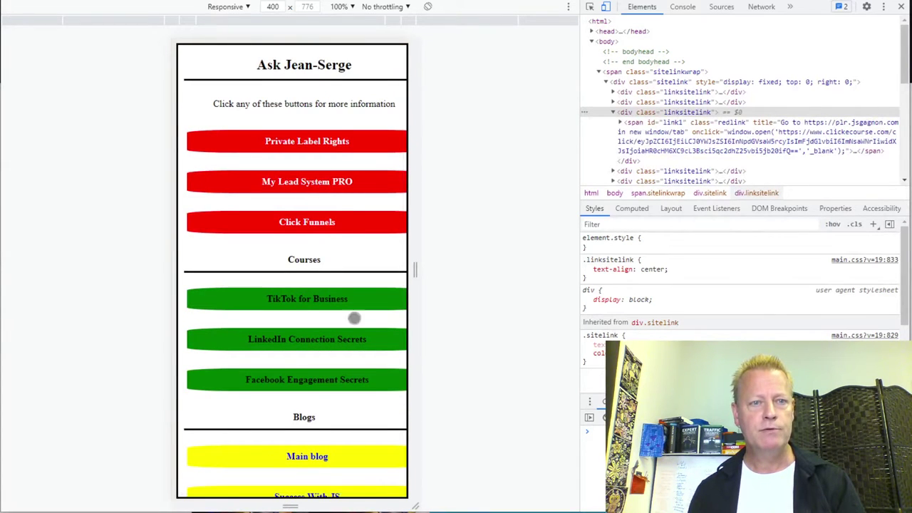
drag(370, 373, 347, 66)
drag(415, 270, 500, 281)
scroll(334, 289, up, 5)
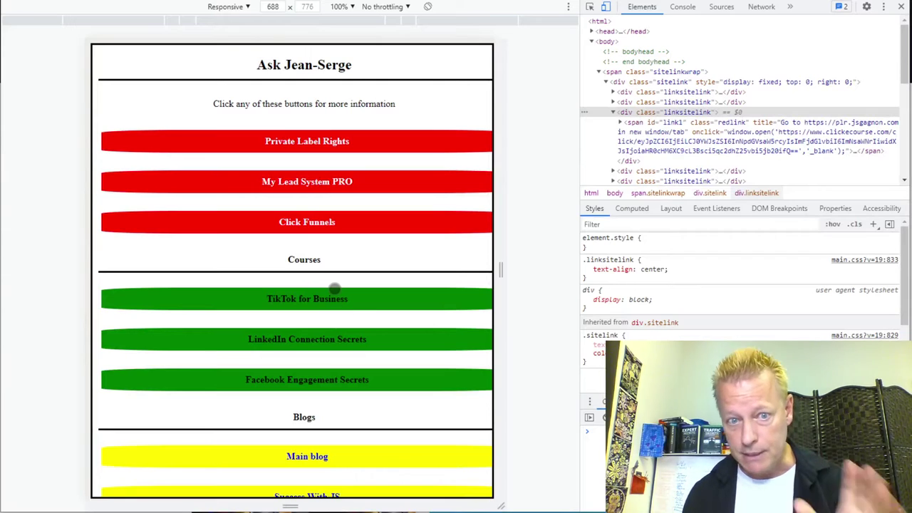
scroll(373, 320, down, 2)
scroll(374, 321, down, 4)
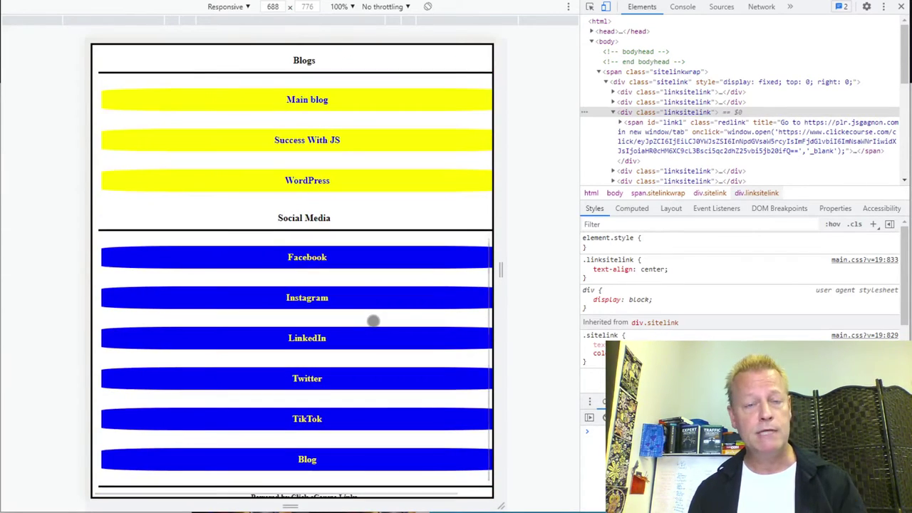
drag(502, 270, 401, 284)
scroll(311, 330, up, 5)
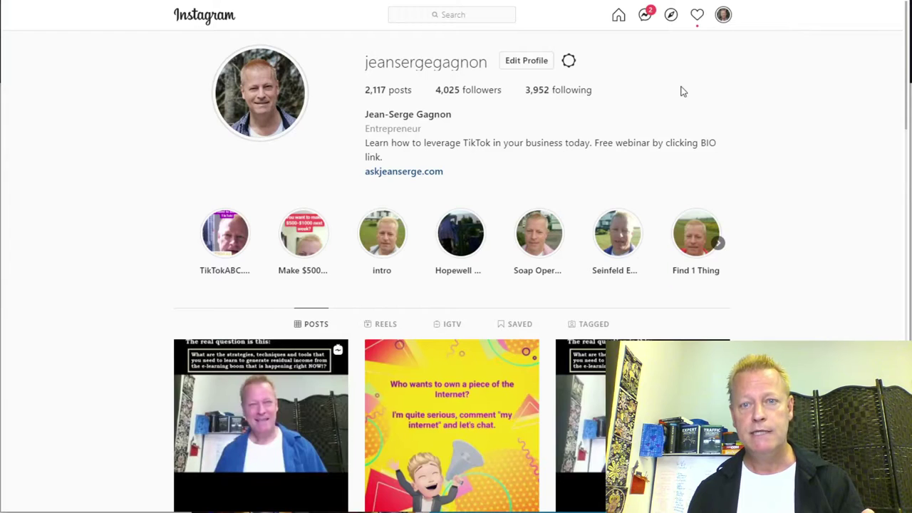
- Switch to the Instagram profile page, open its developer tools and examine the profile in the mobile preview
right_click(682, 89)
click(716, 259)
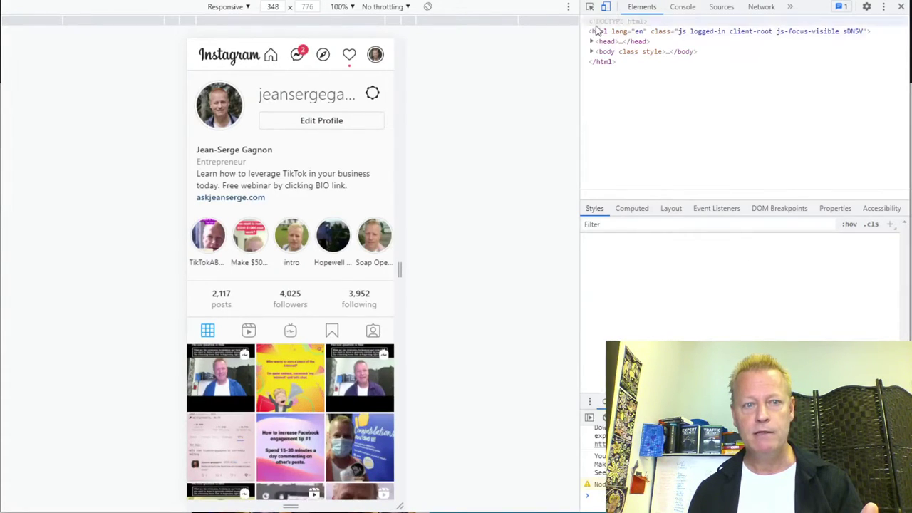
scroll(330, 242, down, 4)
scroll(330, 242, up, 4)
scroll(330, 242, down, 4)
scroll(242, 259, up, 4)
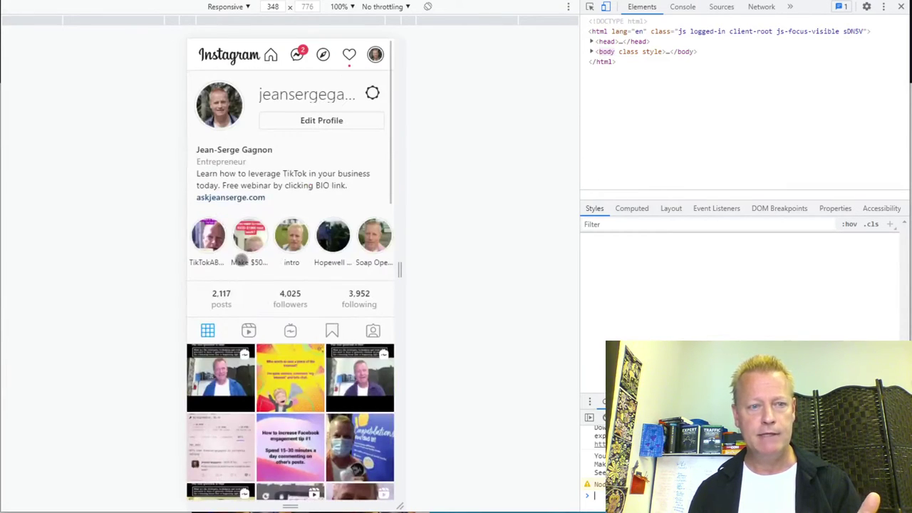
- Open the website link in the Instagram bio and inspect the resulting links page in the mobile preview
click(223, 197)
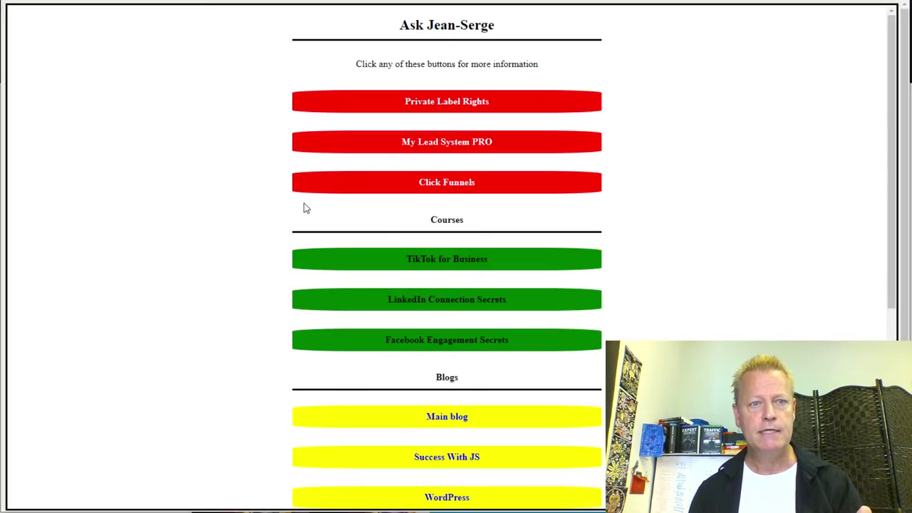
right_click(661, 104)
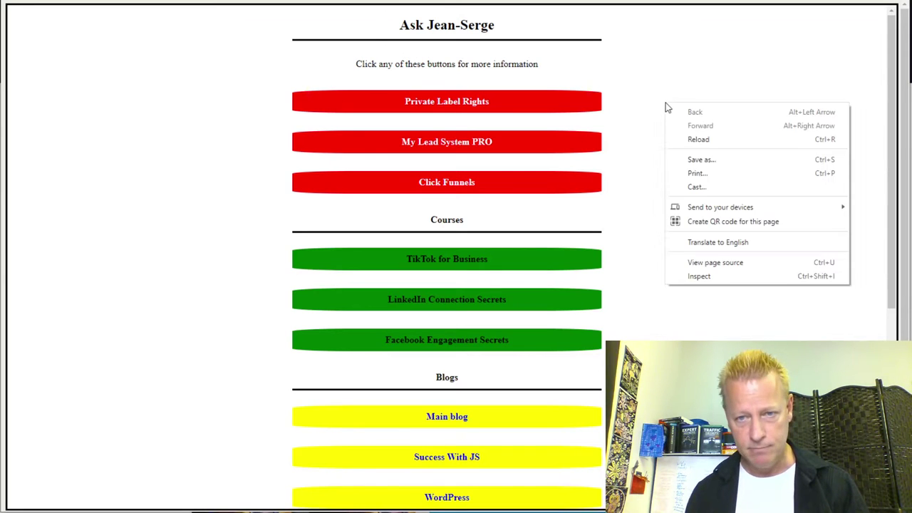
click(708, 277)
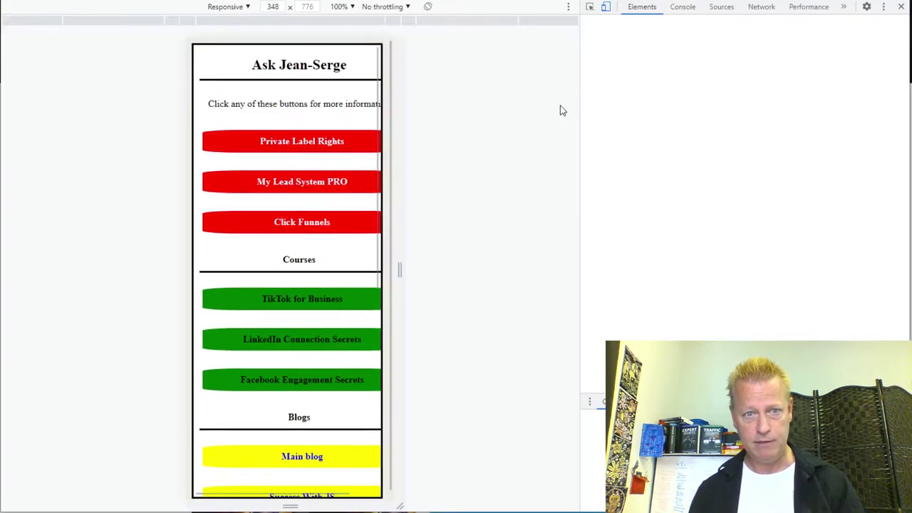
scroll(320, 184, down, 2)
scroll(321, 184, up, 2)
scroll(321, 184, down, 6)
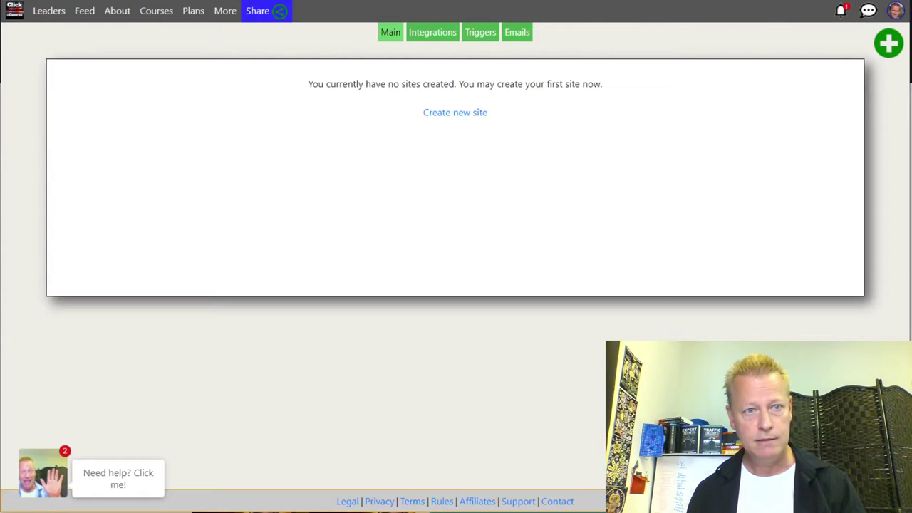
- Open the askjs site for editing from the sites list and review its links
click(156, 10)
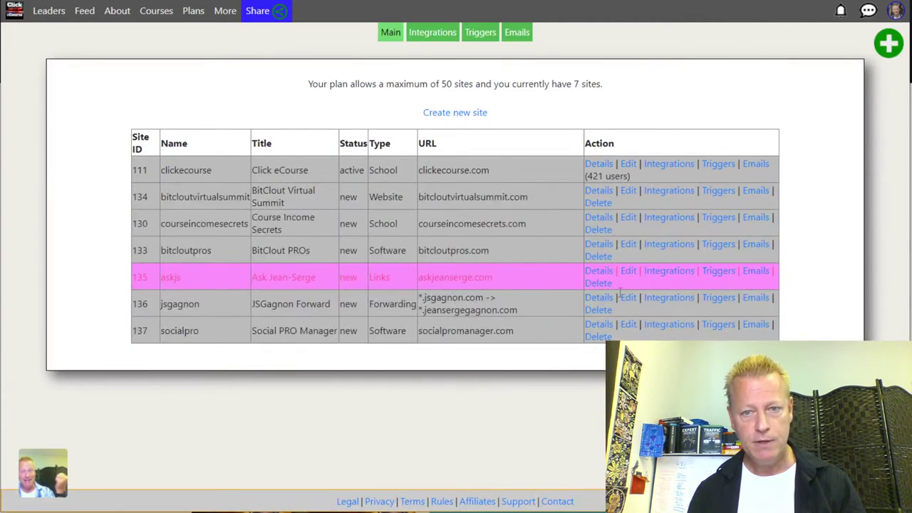
click(627, 272)
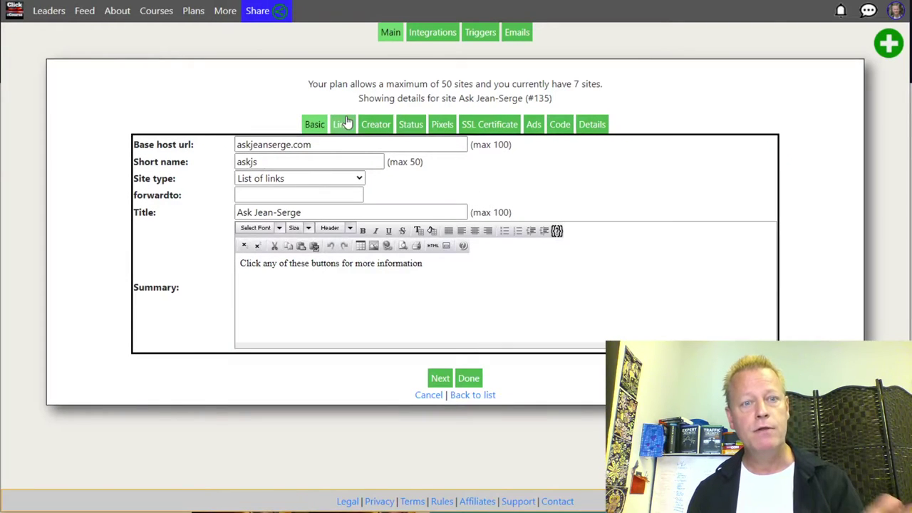
click(342, 124)
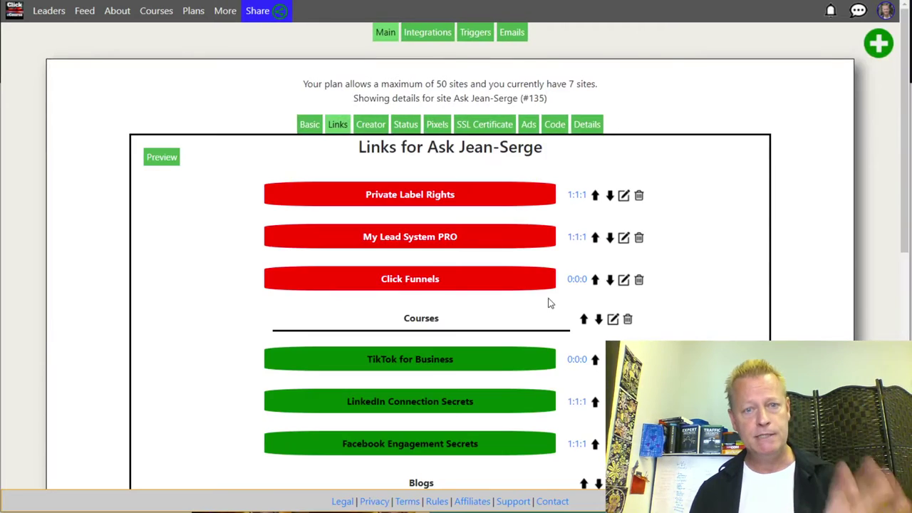
scroll(492, 269, down, 7)
scroll(466, 252, up, 7)
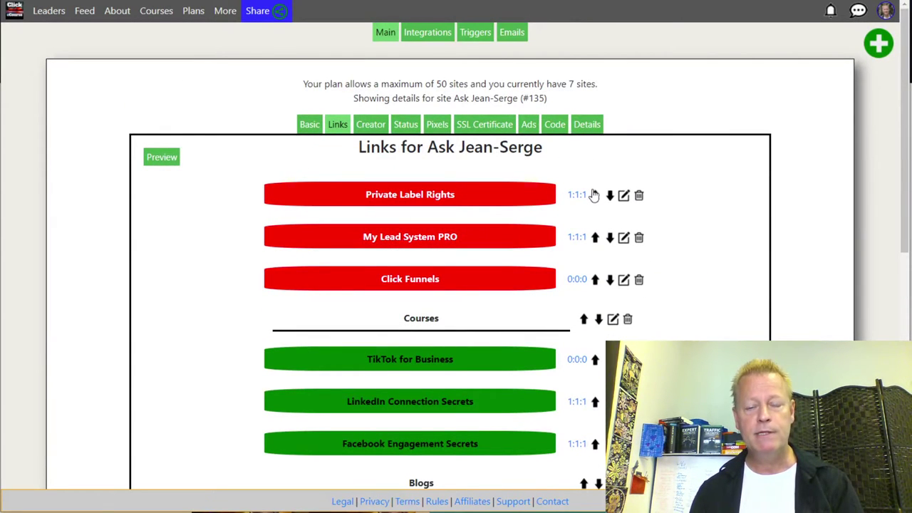
- Open the LinkedIn Connection Secrets link for editing, inspect its title, URL and style settings, and cancel without changes
scroll(605, 262, down, 3)
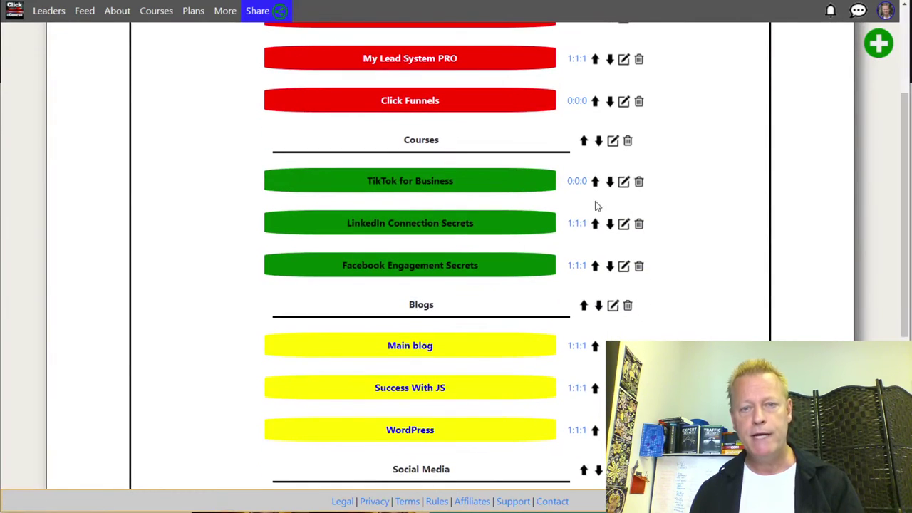
click(623, 223)
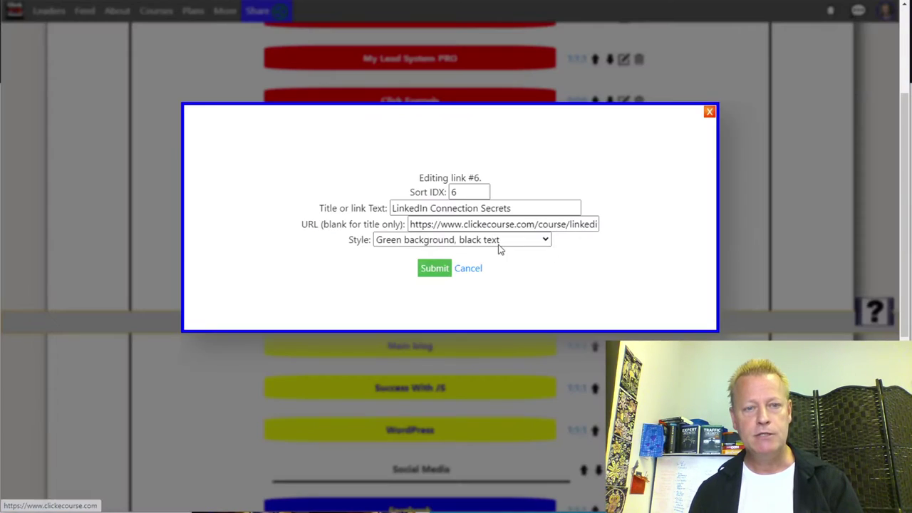
drag(458, 208, 540, 208)
click(548, 178)
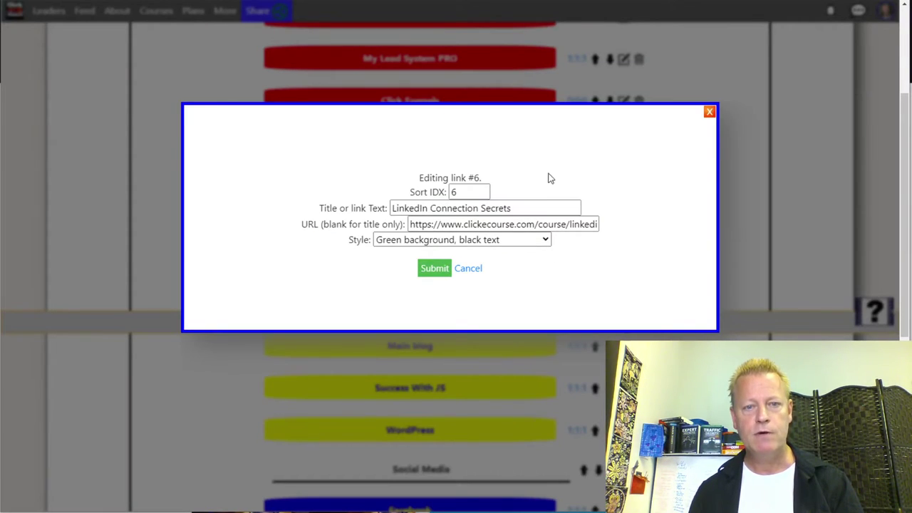
click(468, 268)
- Examine the click statistics beside the site's links, including the WordPress and LinkedIn Connection Secrets entries
scroll(428, 178, down, 3)
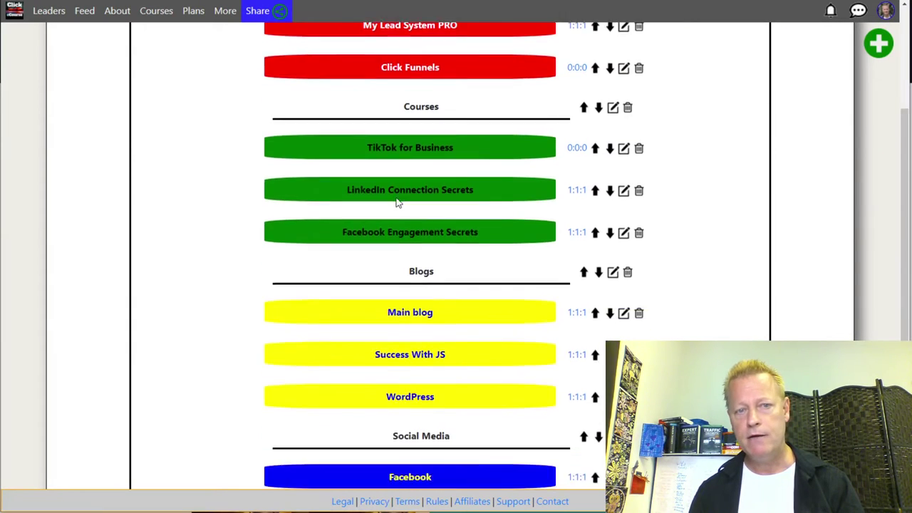
scroll(413, 280, down, 3)
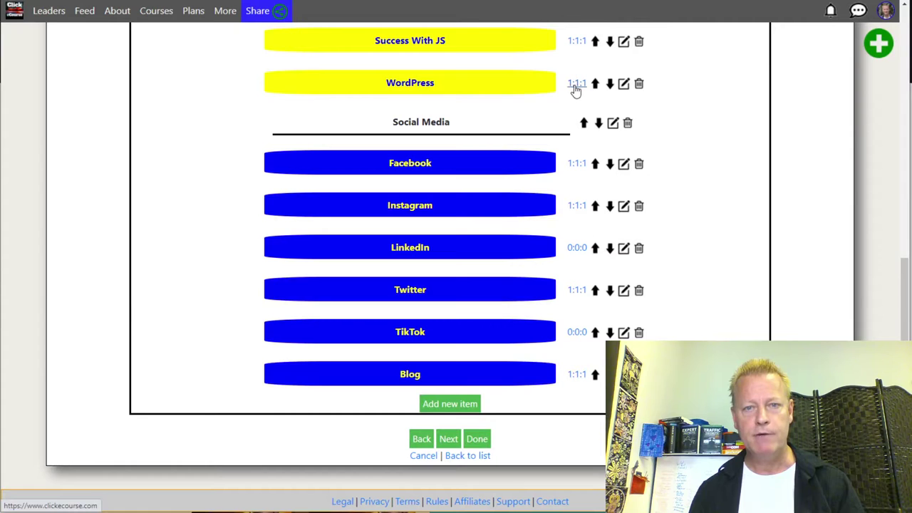
mouse_move(576, 90)
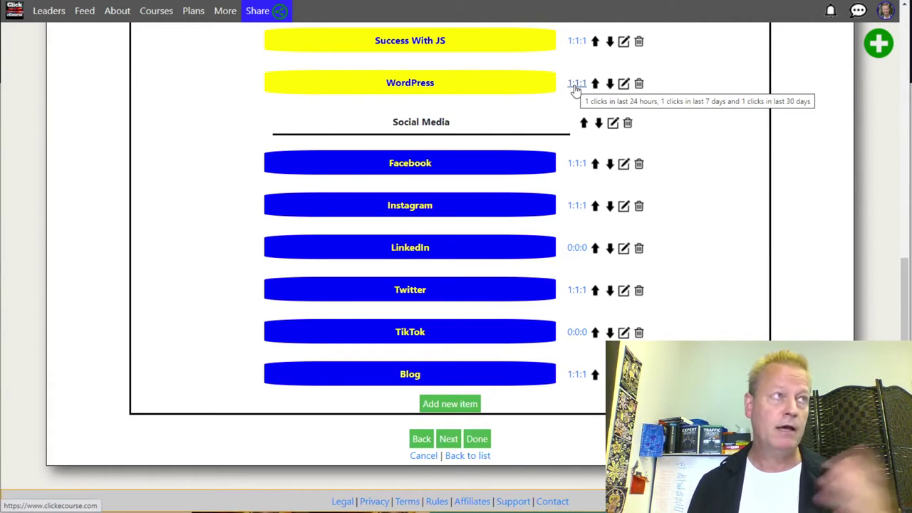
scroll(575, 90, up, 5)
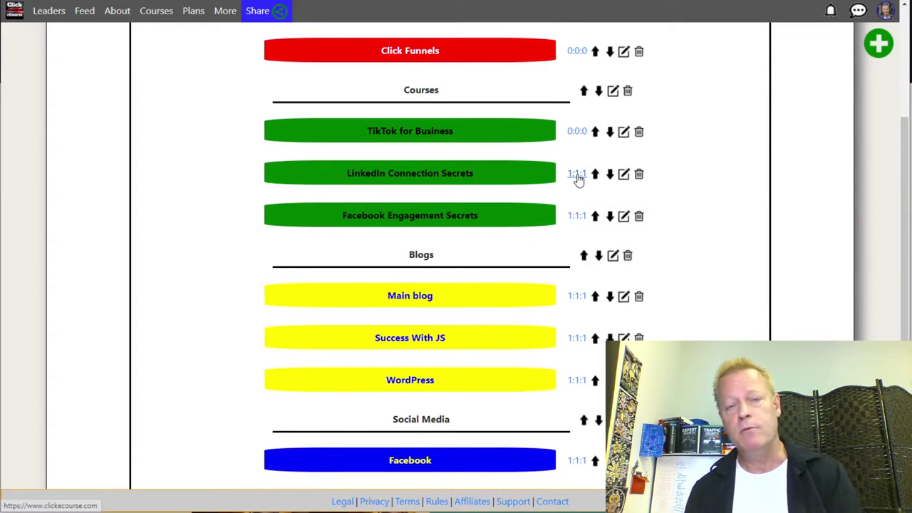
mouse_move(578, 180)
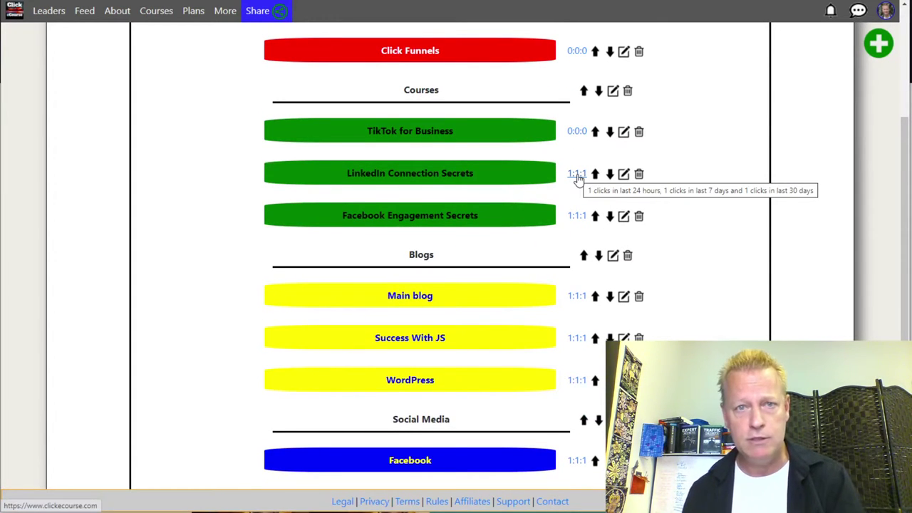
scroll(579, 179, up, 4)
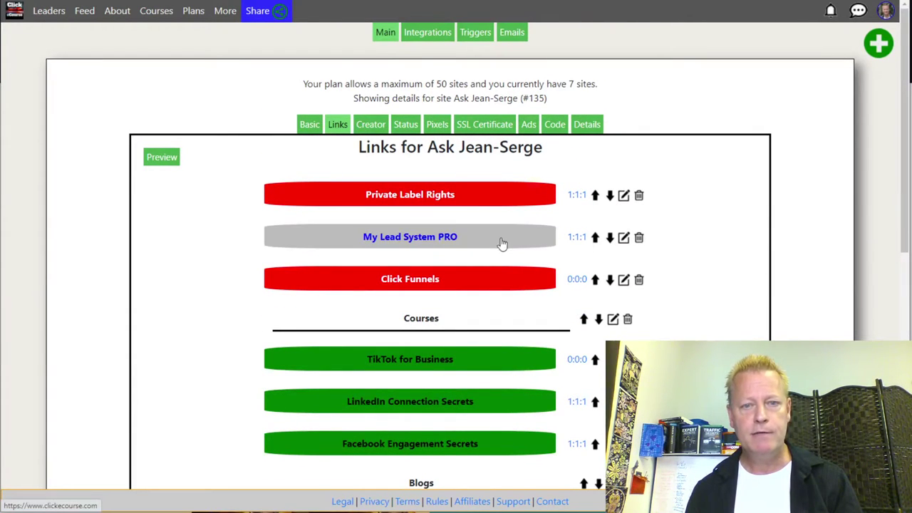
scroll(423, 250, down, 8)
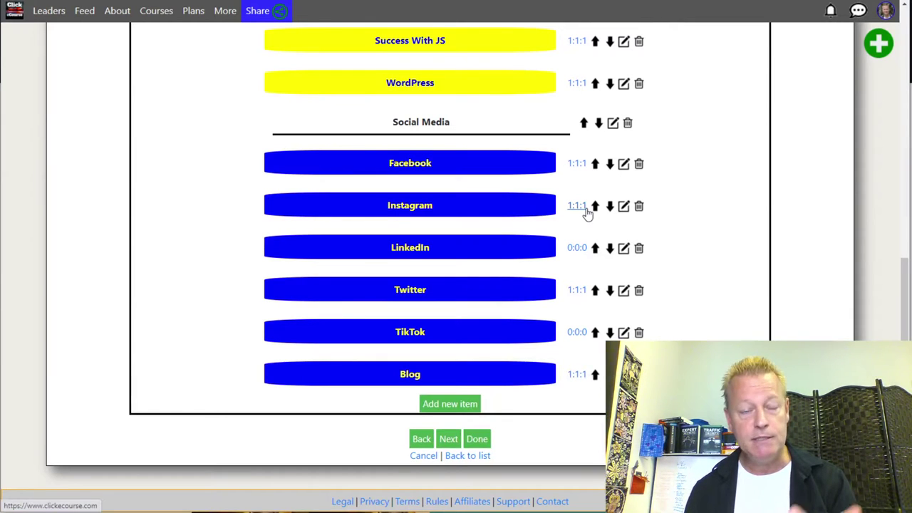
scroll(590, 210, up, 8)
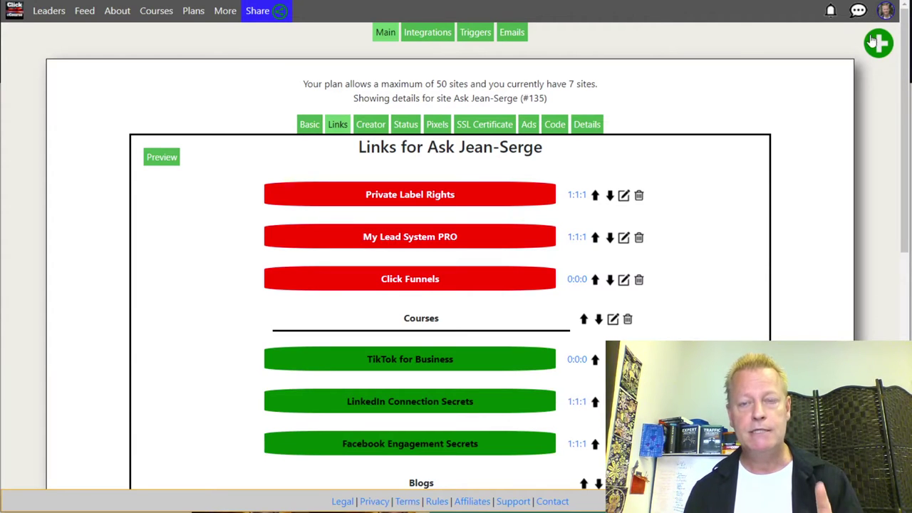
- Open the account's personal Links page and read its notice about the links setup
click(890, 12)
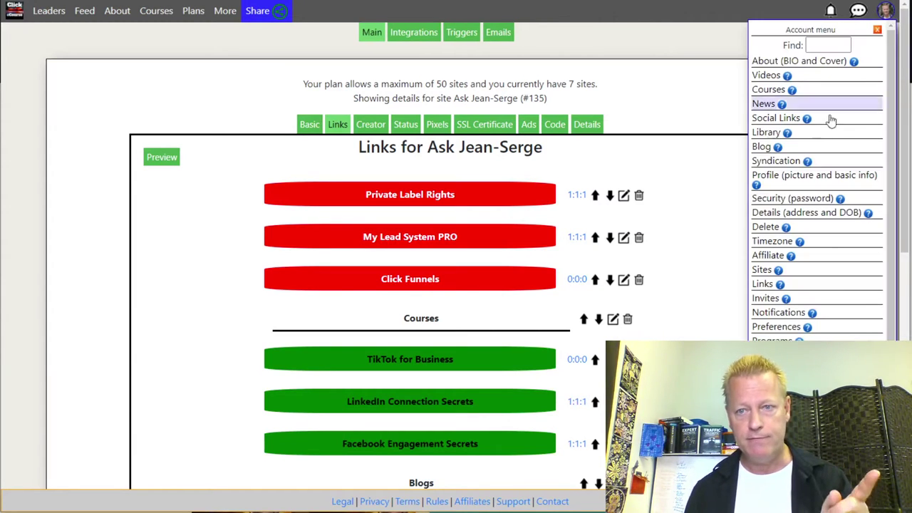
click(762, 284)
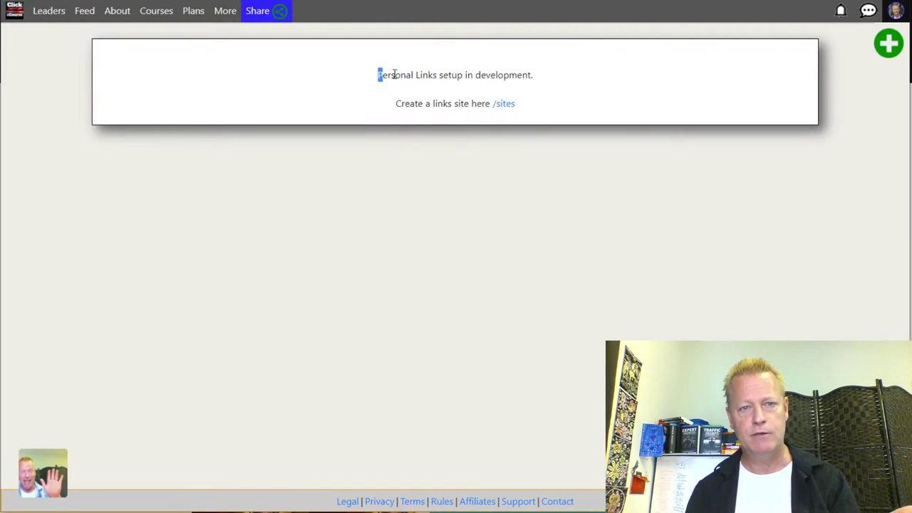
triple_click(516, 75)
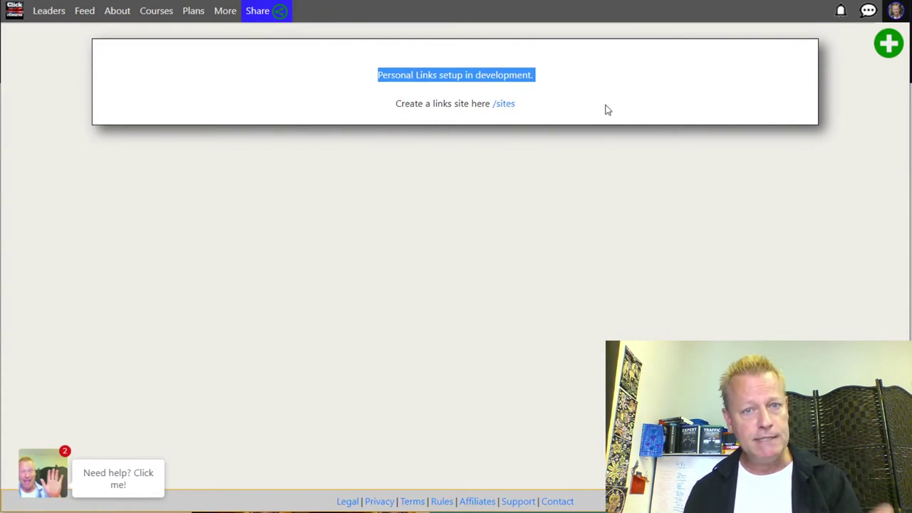
click(557, 93)
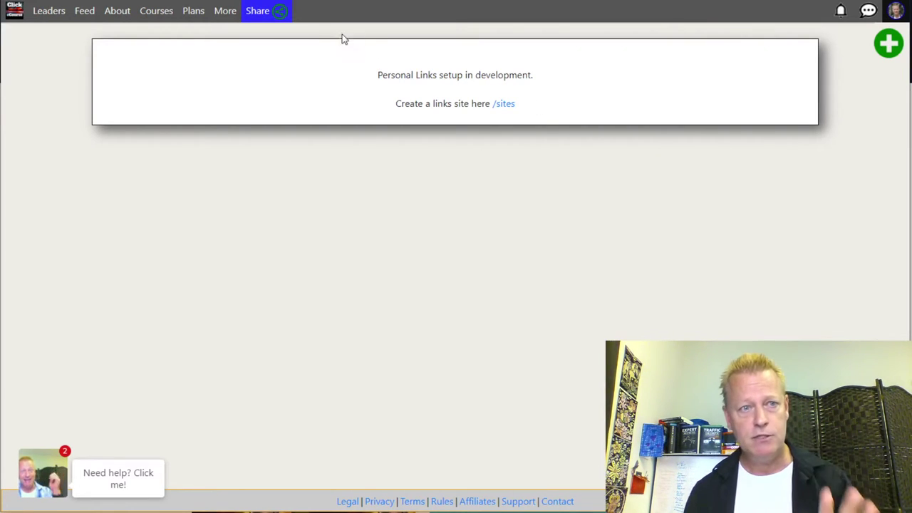
- Open the membership plans comparison and compare subscription prices and the maximum links in a link page site across the plans
click(193, 11)
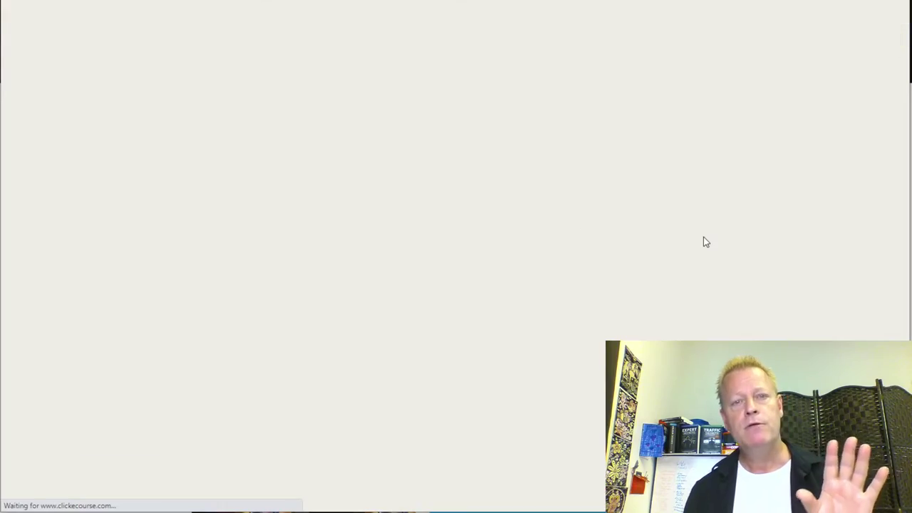
scroll(530, 285, down, 8)
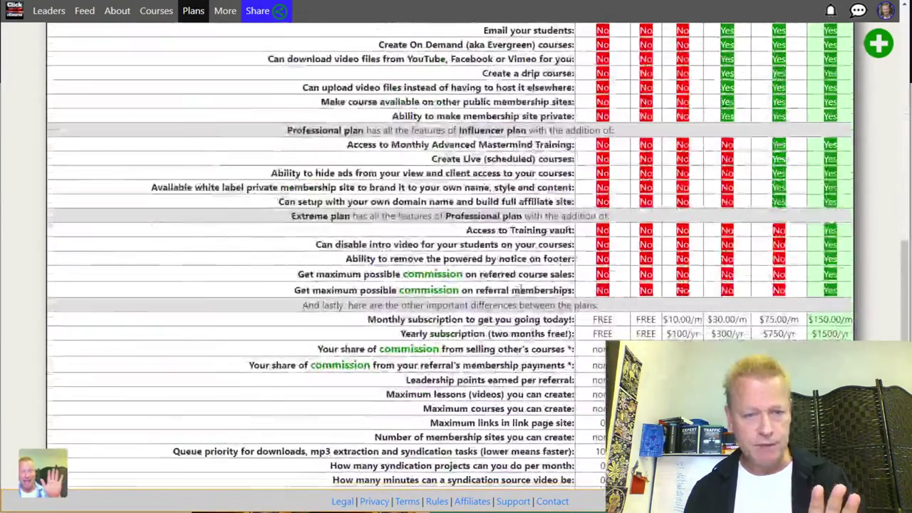
scroll(531, 285, down, 2)
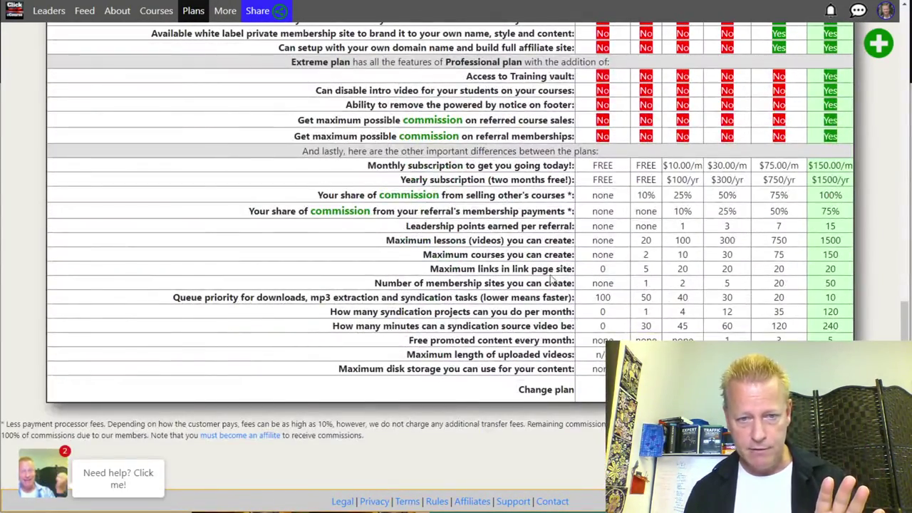
drag(490, 269, 840, 276)
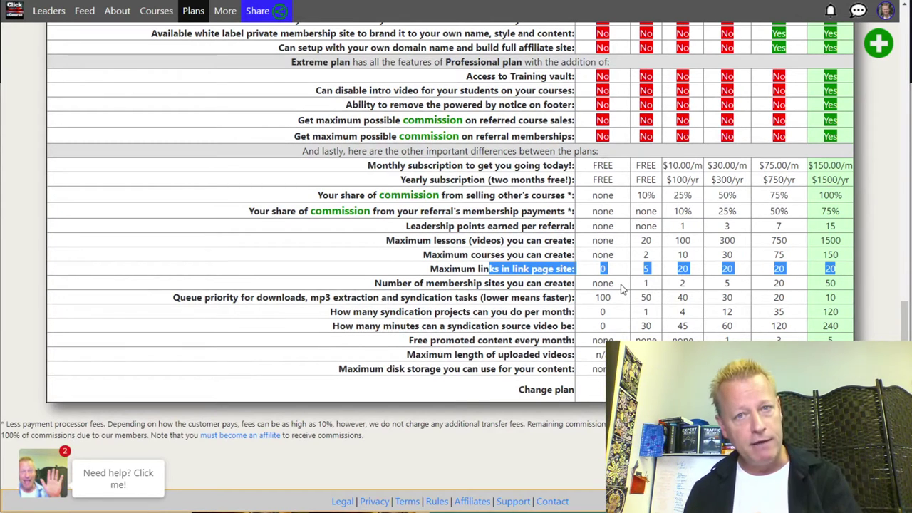
click(638, 165)
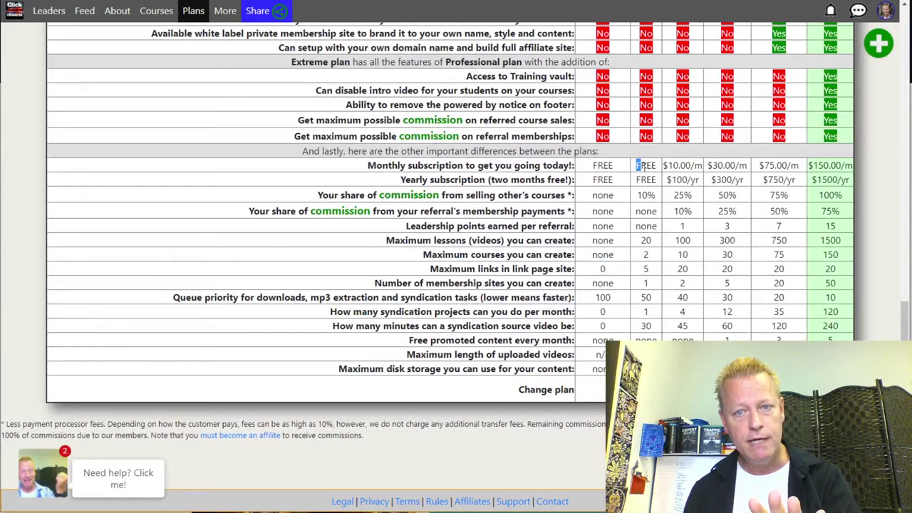
double_click(646, 269)
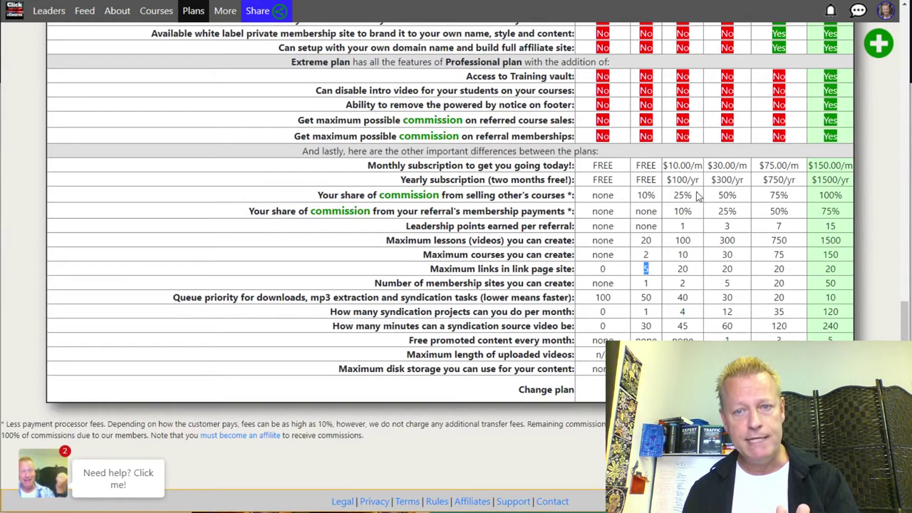
drag(666, 169, 699, 168)
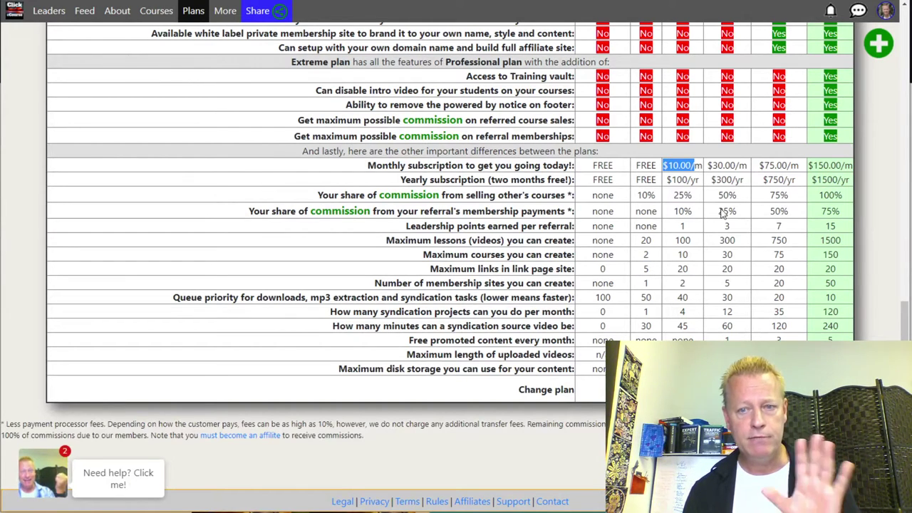
double_click(682, 269)
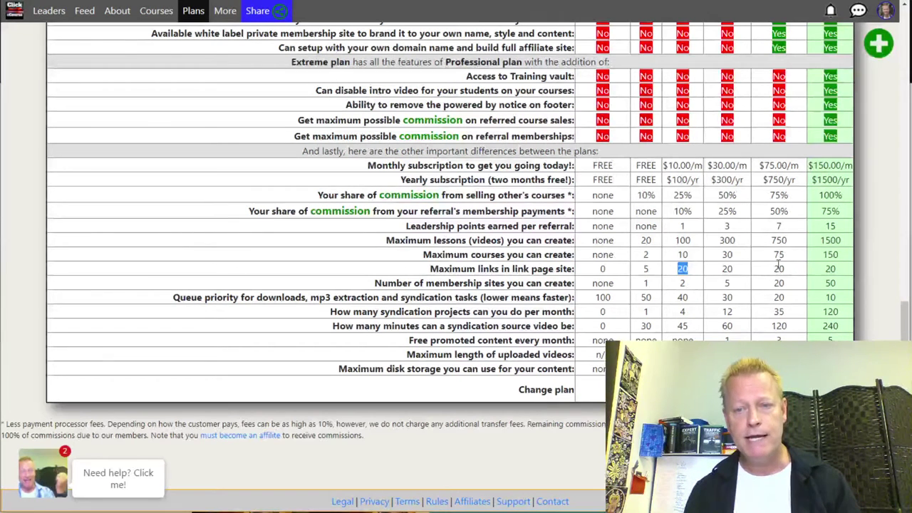
drag(819, 272, 830, 284)
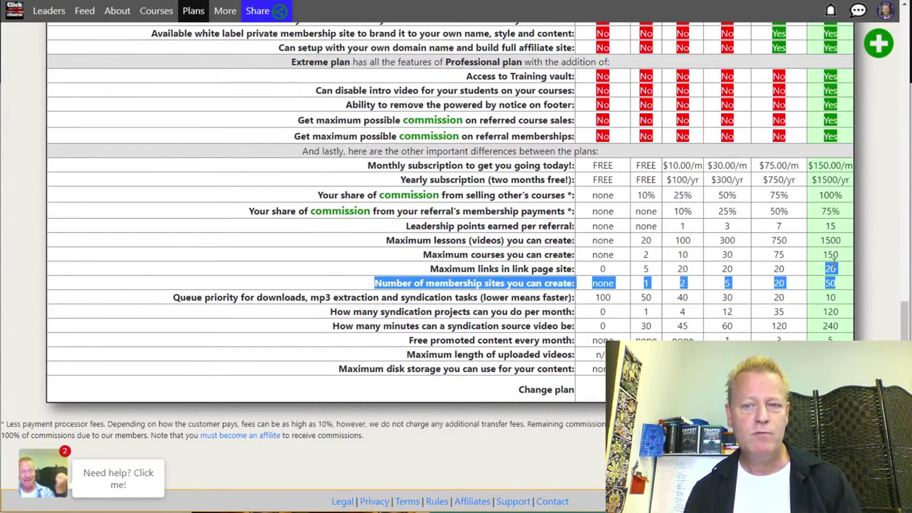
click(829, 268)
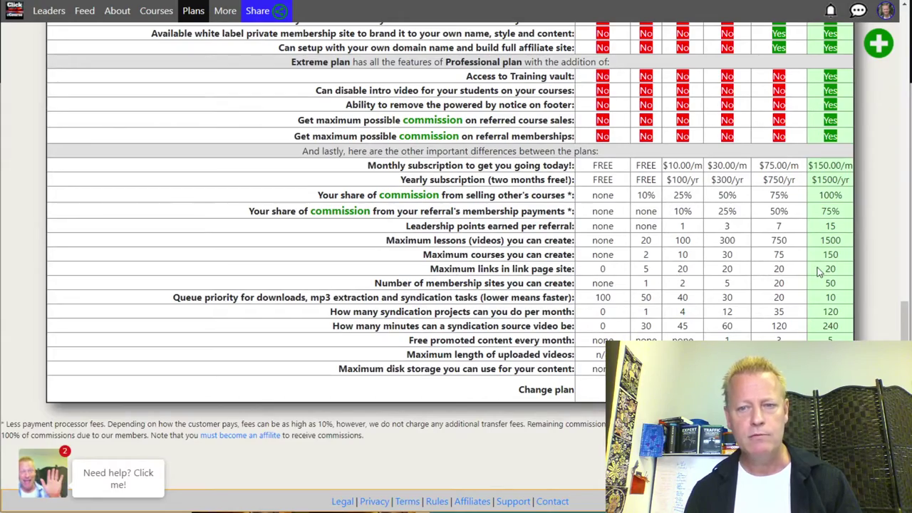
- Open the membership plans for editing and set the Influencer plan's maximum links in link page site to 30
key(Home)
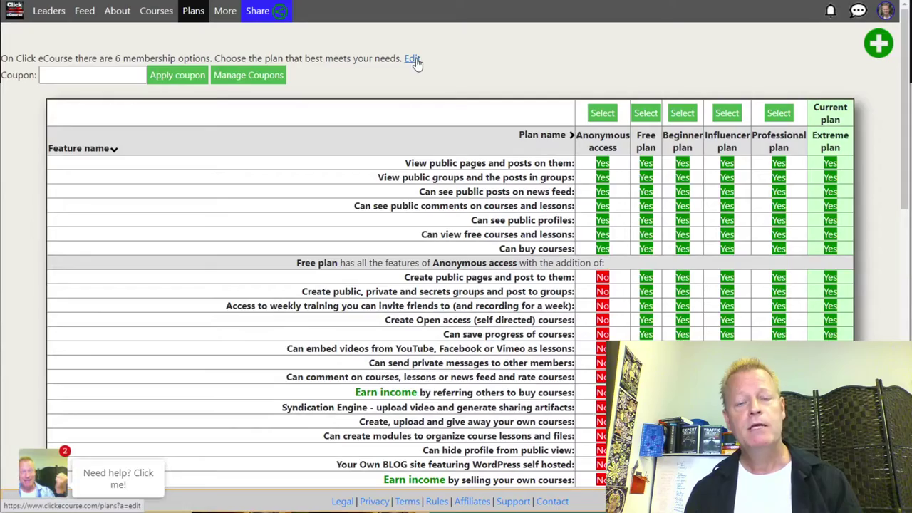
click(413, 59)
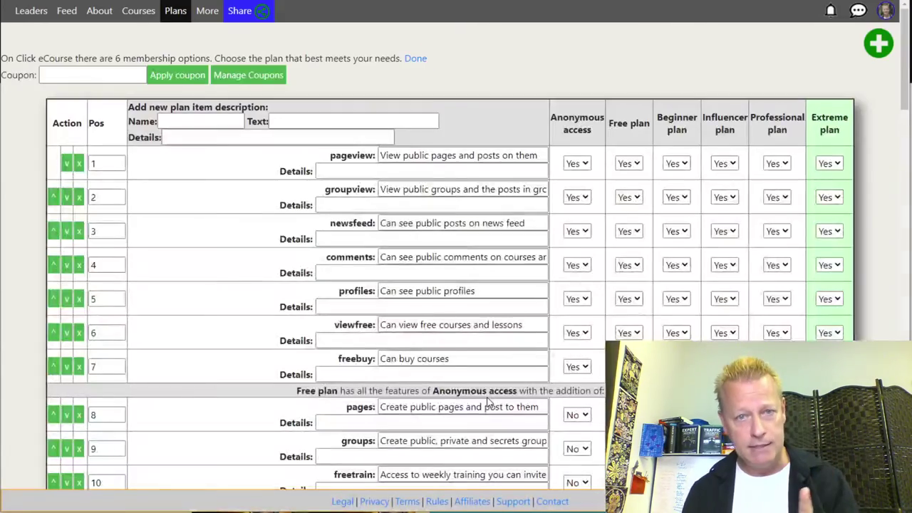
scroll(490, 402, down, 15)
scroll(528, 365, down, 10)
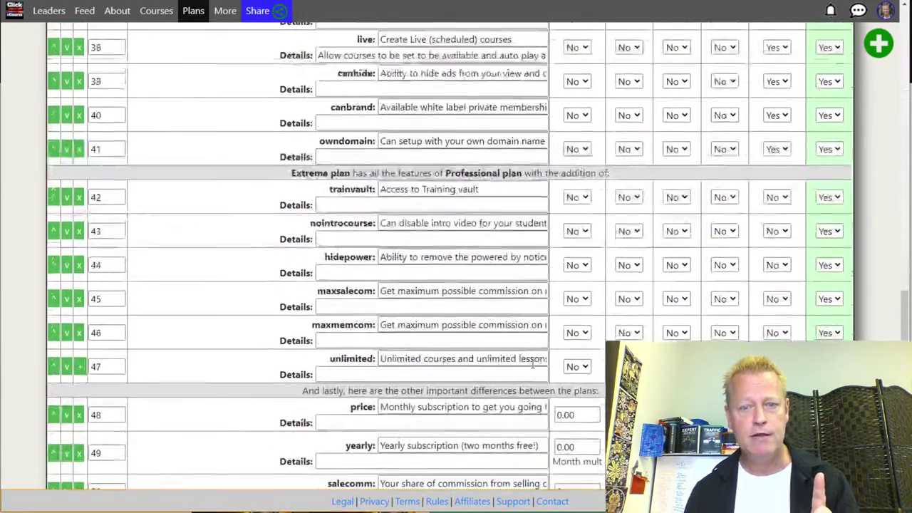
scroll(737, 335, down, 3)
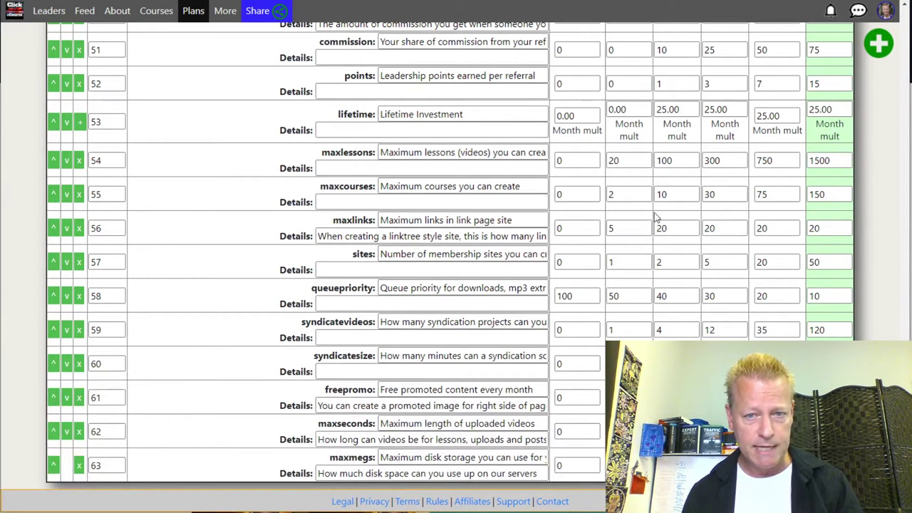
click(727, 229)
drag(728, 229, 698, 228)
text(30)
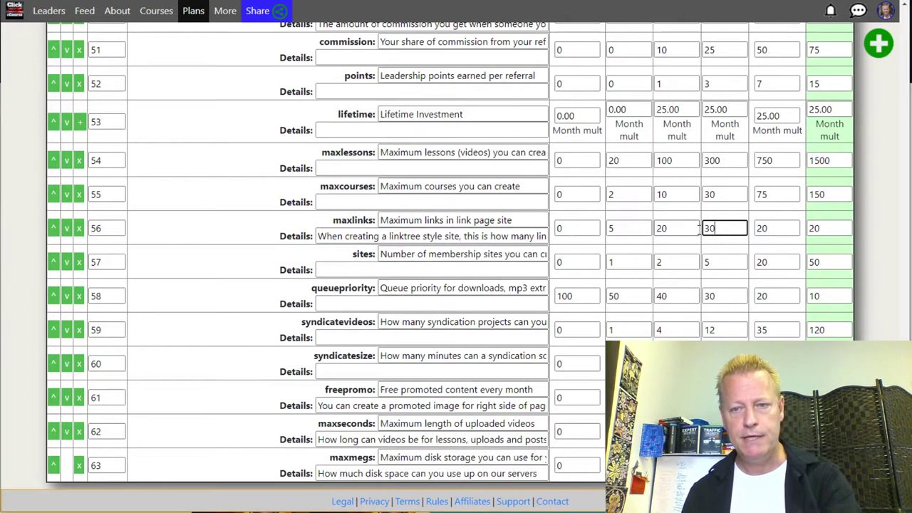
- Set the maximum links in link page site to 50 for the Professional plan and 150 for the Extreme plan, and finish editing
key(Tab)
text(50)
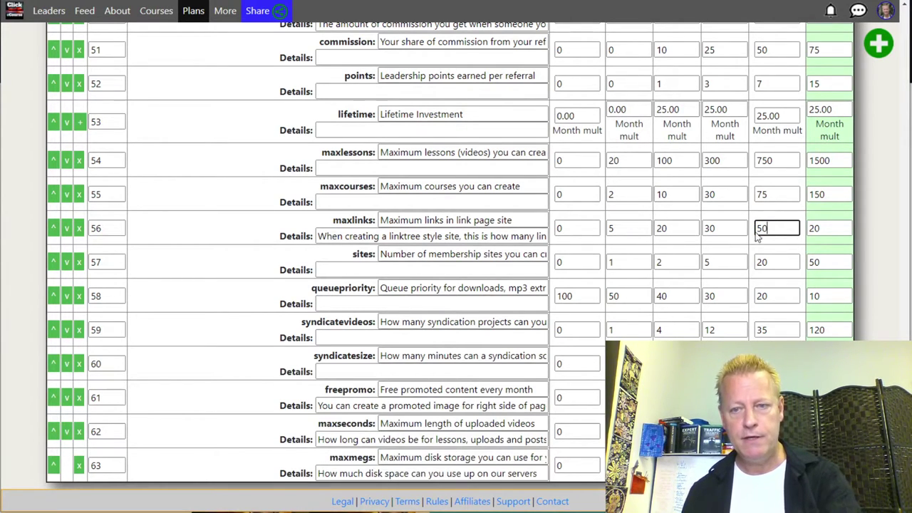
key(Tab)
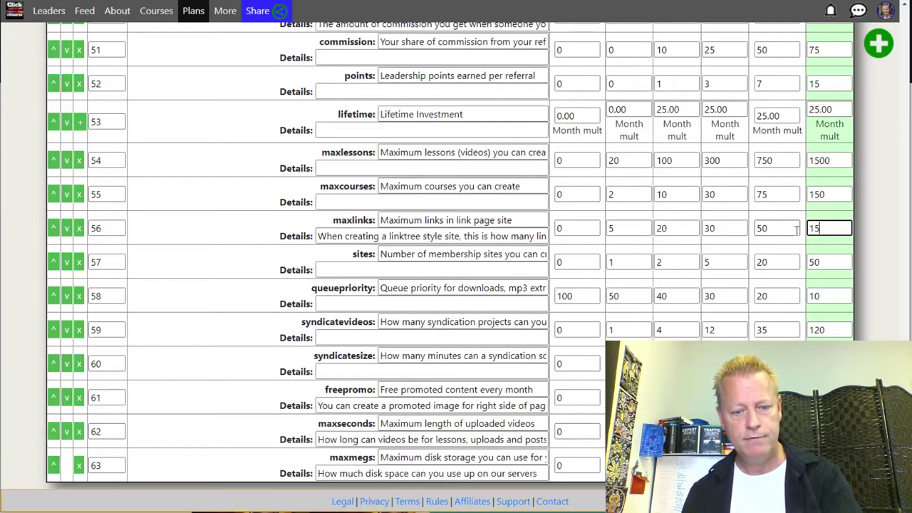
text(150)
scroll(796, 230, down, 2)
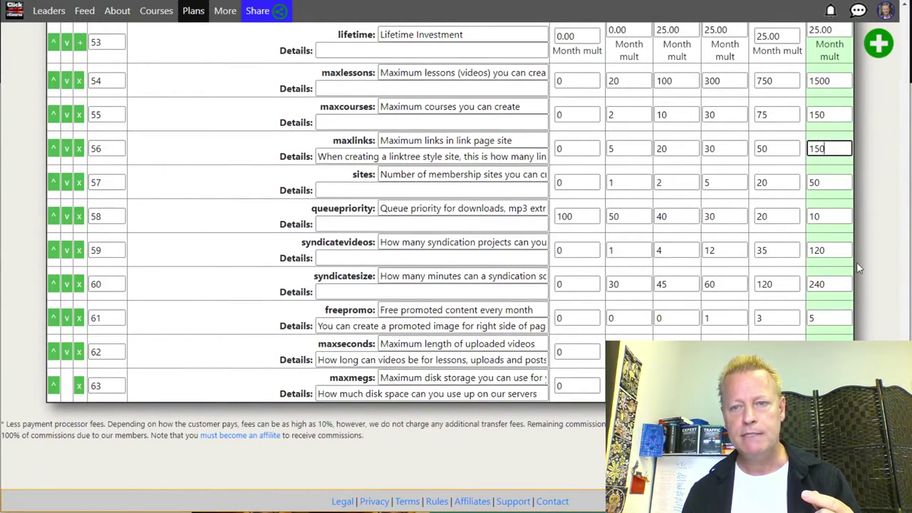
scroll(455, 257, up, 20)
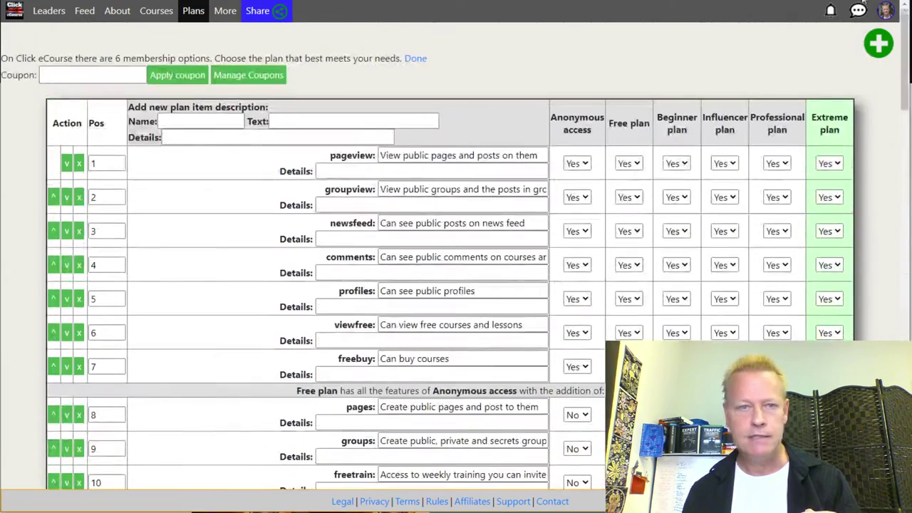
click(416, 59)
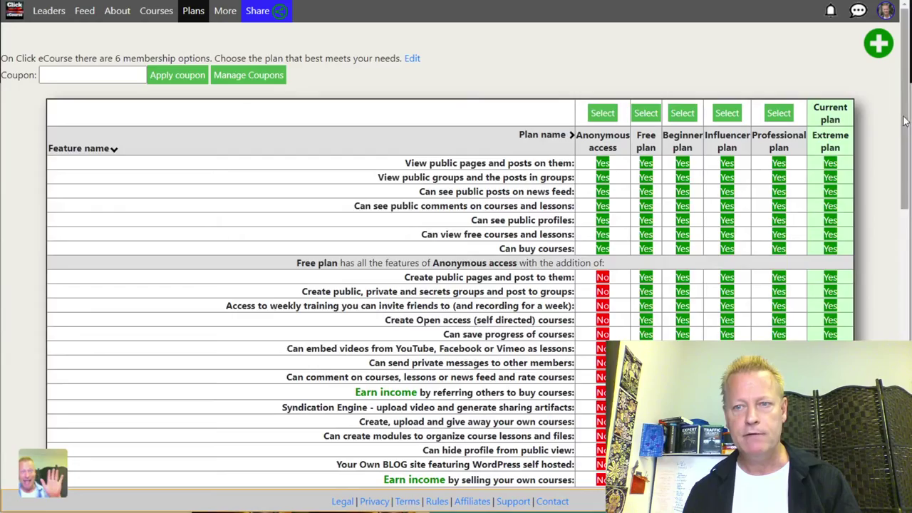
- Review the maximum links in link page site row across all plans in the membership comparison
scroll(888, 329, down, 5)
scroll(888, 329, down, 3)
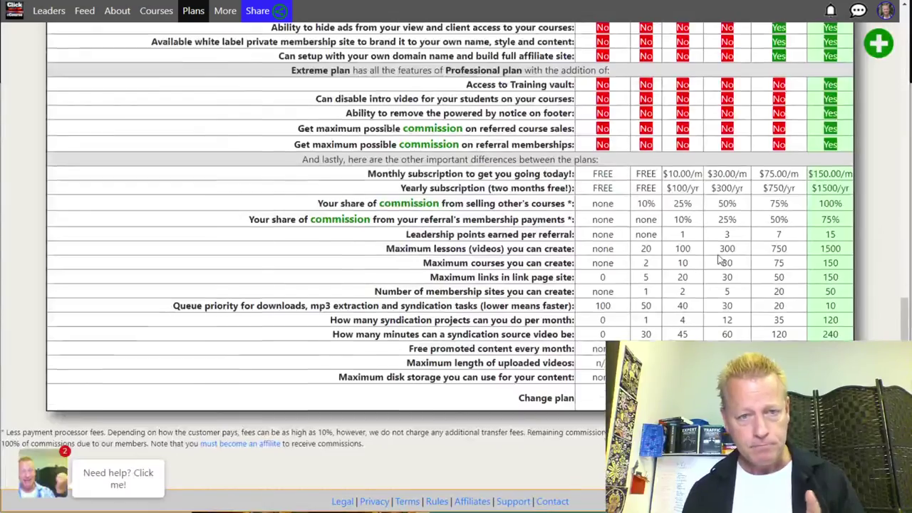
scroll(723, 253, up, 15)
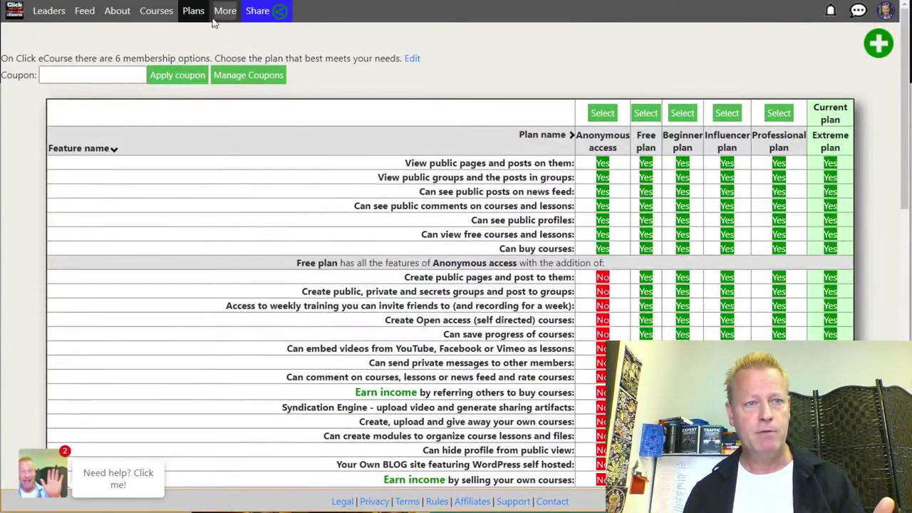
- View the sites list, and open the general Links page to read its description of creating a Link List site
mouse_move(225, 11)
click(258, 88)
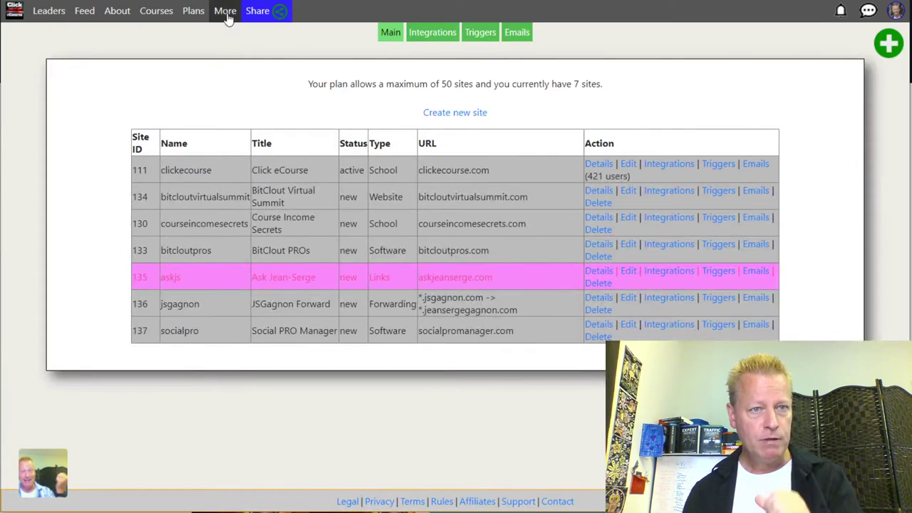
mouse_move(225, 10)
click(246, 68)
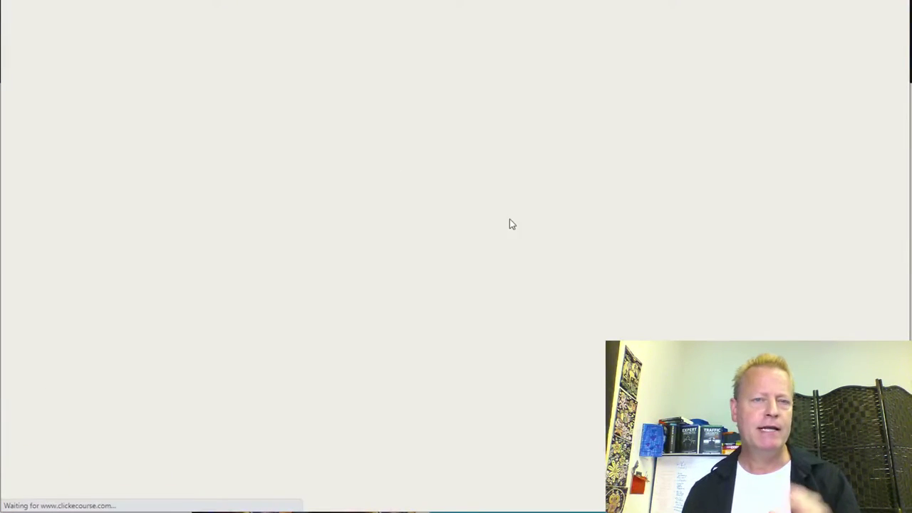
drag(333, 74, 467, 74)
drag(332, 123, 451, 124)
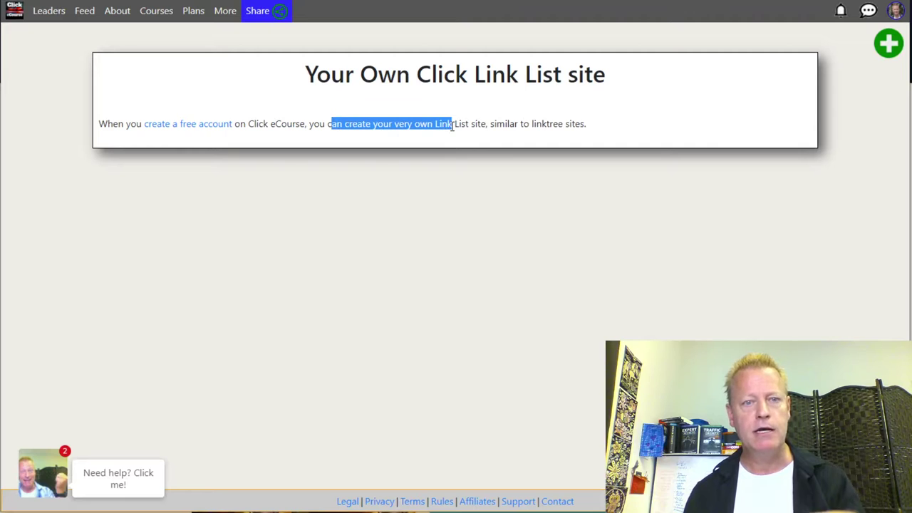
- Open the links of site 135 from the sites list, look through them, and preview the link page before closing the preview
click(225, 17)
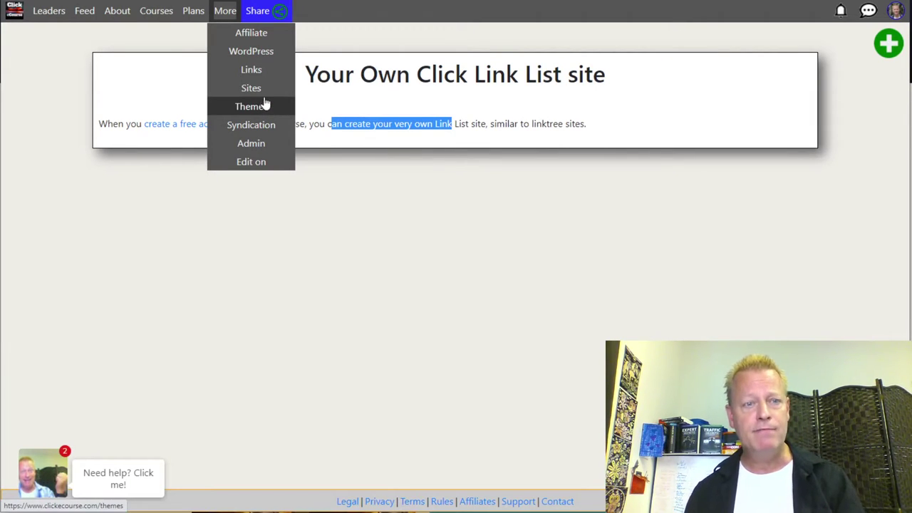
click(254, 89)
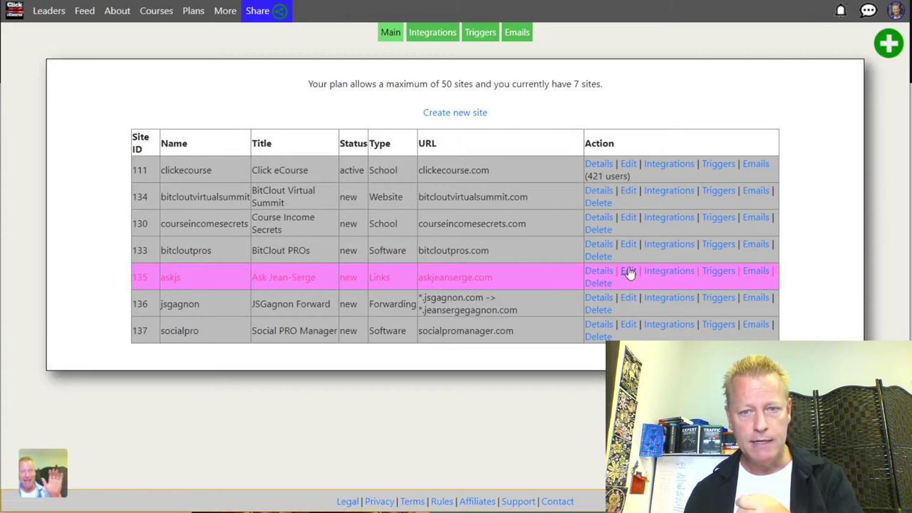
click(628, 272)
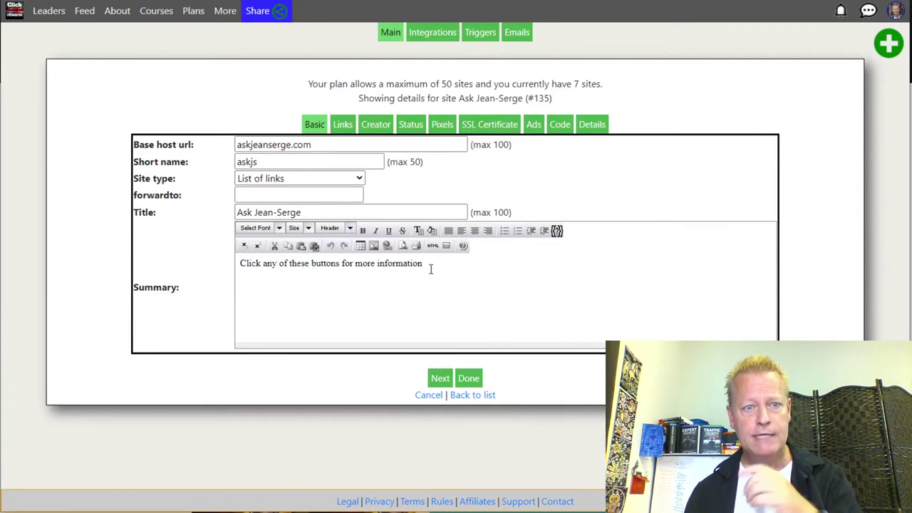
click(343, 126)
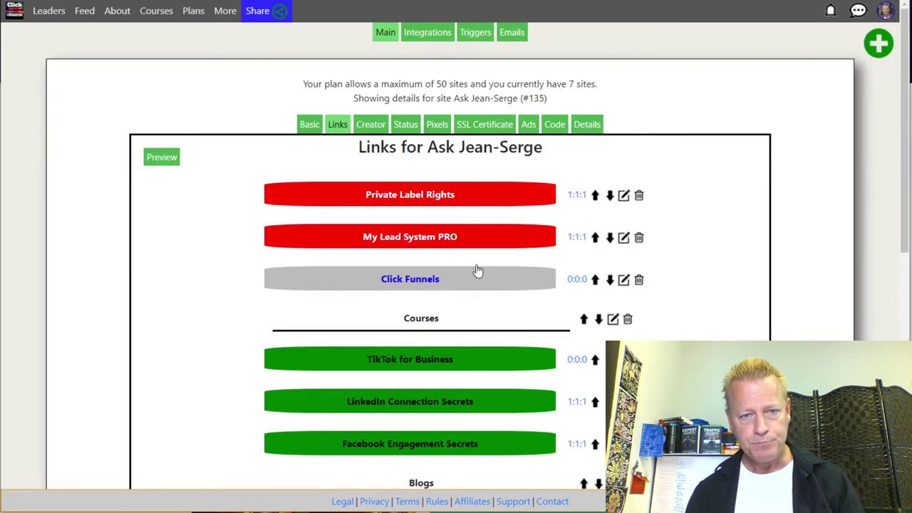
scroll(477, 266, down, 7)
scroll(482, 266, up, 8)
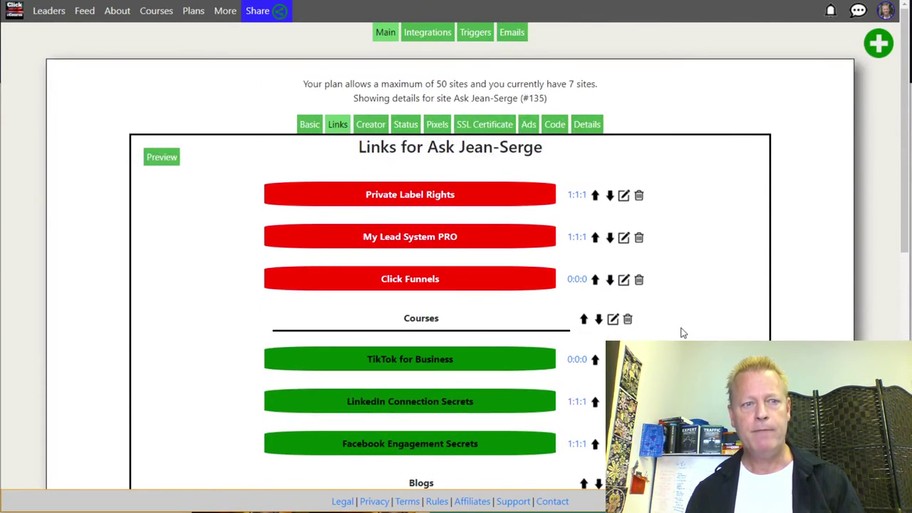
click(162, 157)
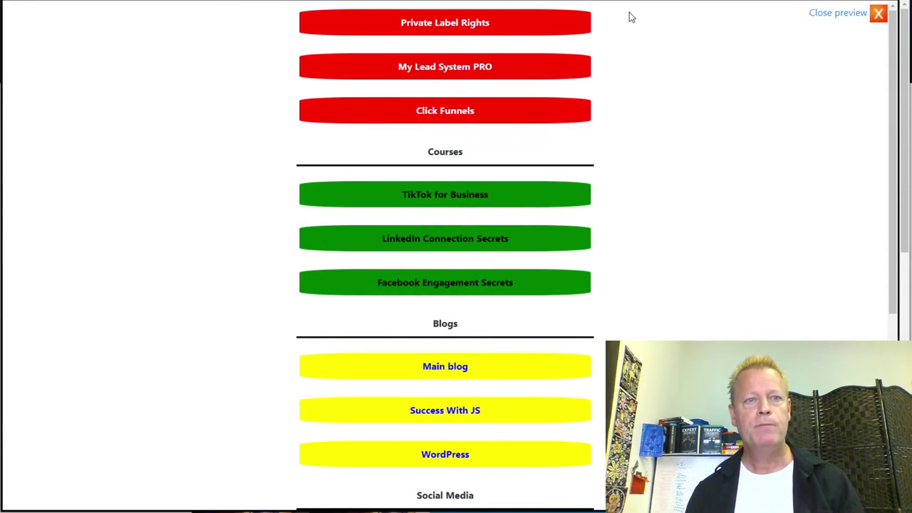
click(838, 15)
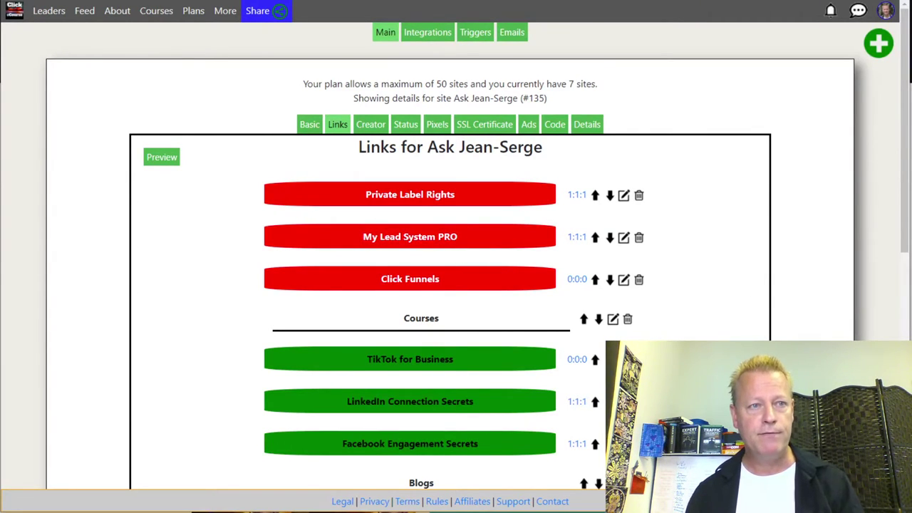
- Switch to ZoneEdit and view the domain administration page with its list of all domains
key(ctrl+Tab)
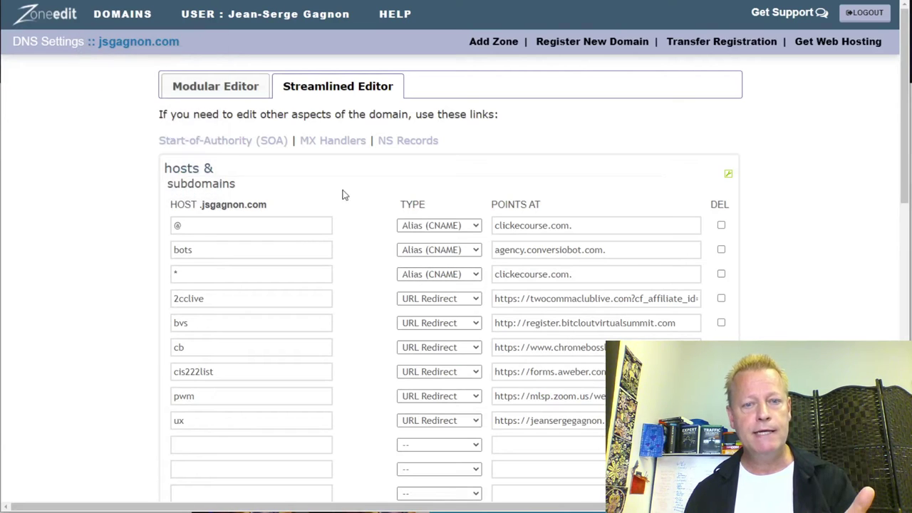
click(123, 14)
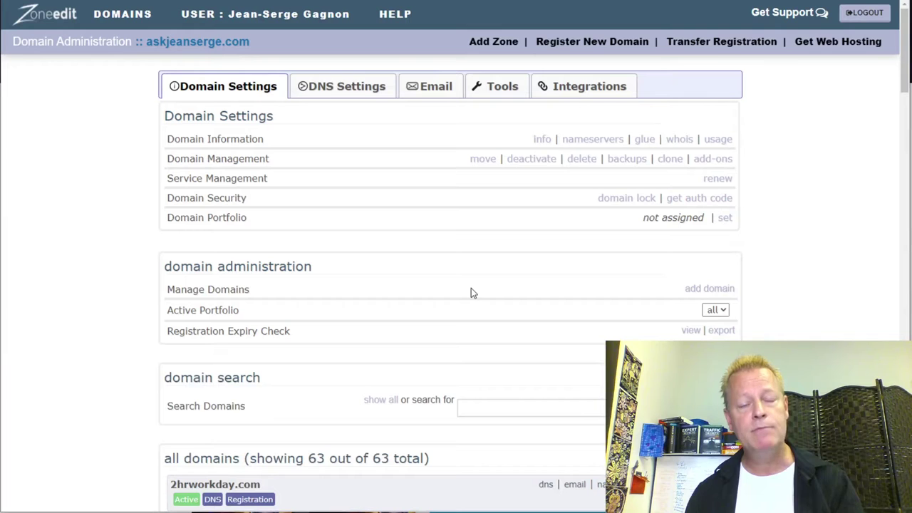
scroll(470, 287, down, 3)
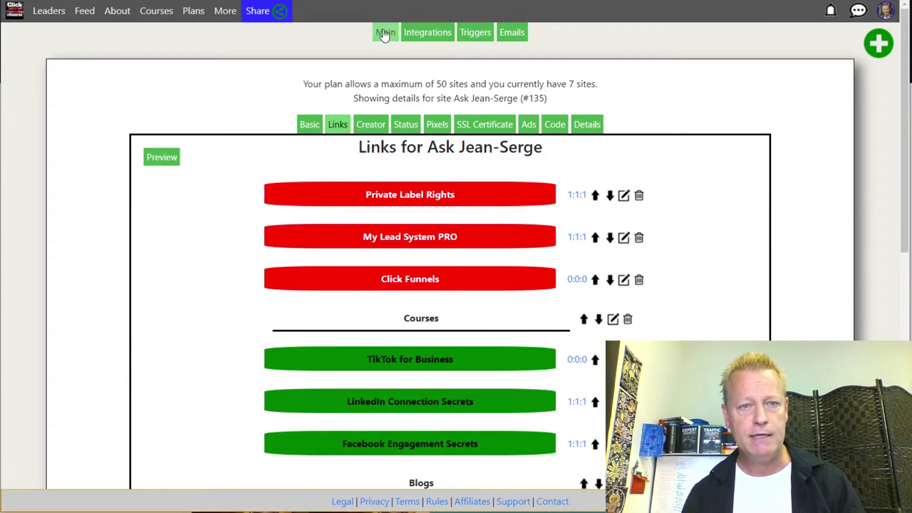
- Switch back to Click eCourse, look over the remaining links of site 135, and return to the sites list
scroll(382, 32, down, 8)
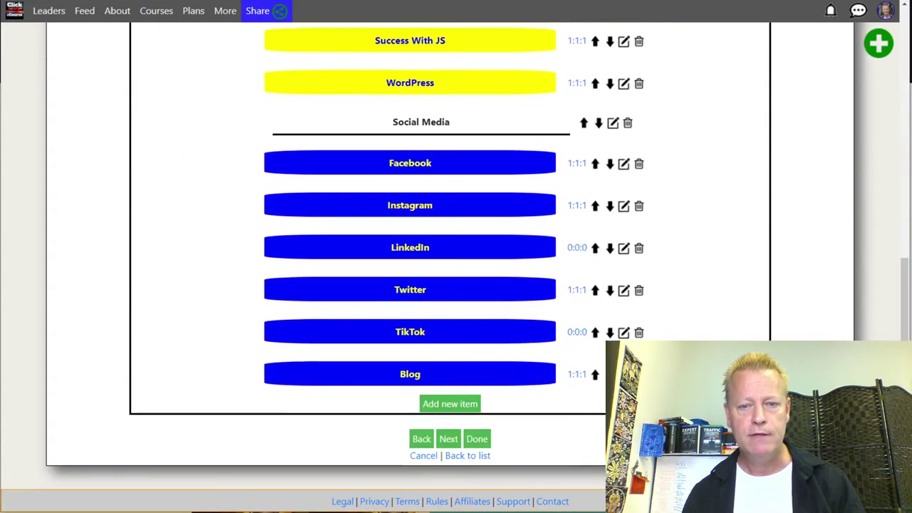
click(470, 455)
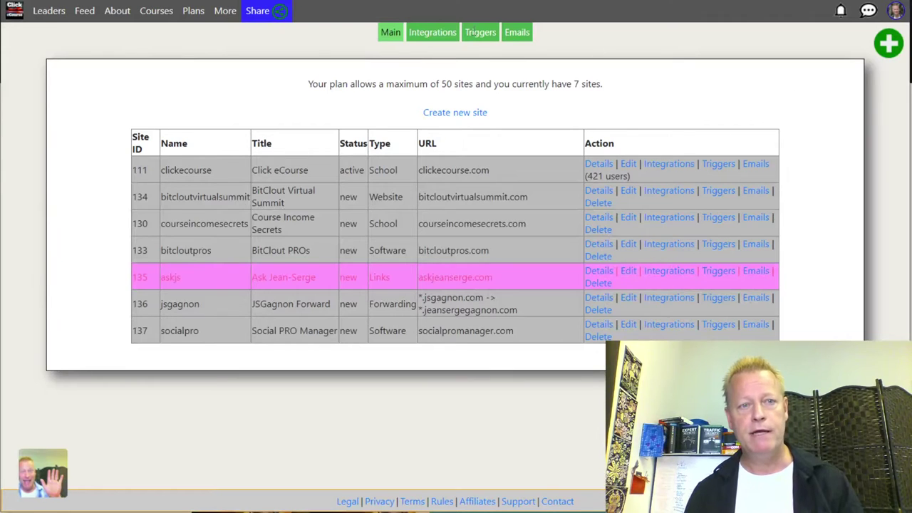
click(225, 11)
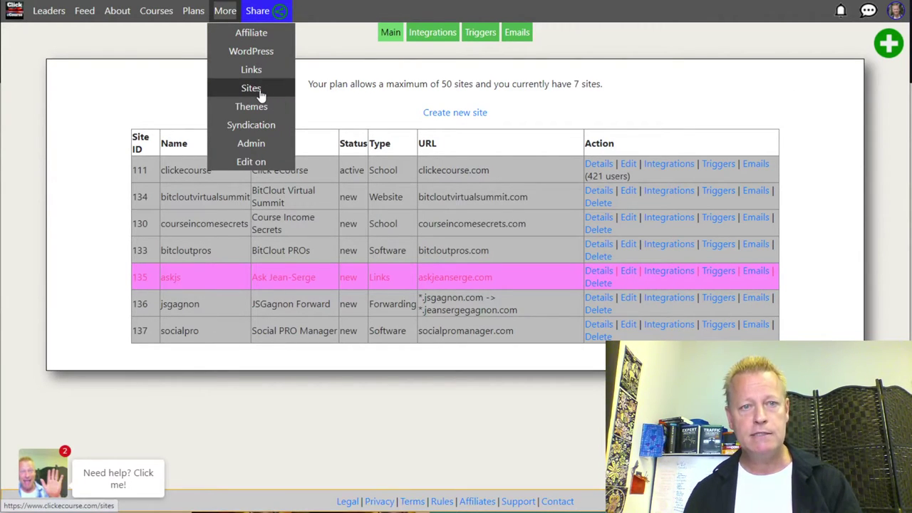
click(813, 119)
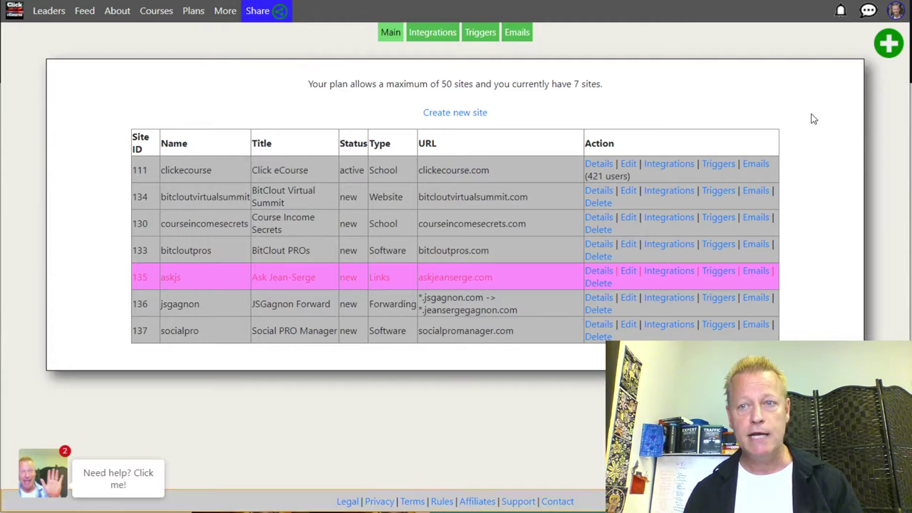
- Log out of the current Click eCourse account
click(896, 10)
scroll(827, 156, down, 2)
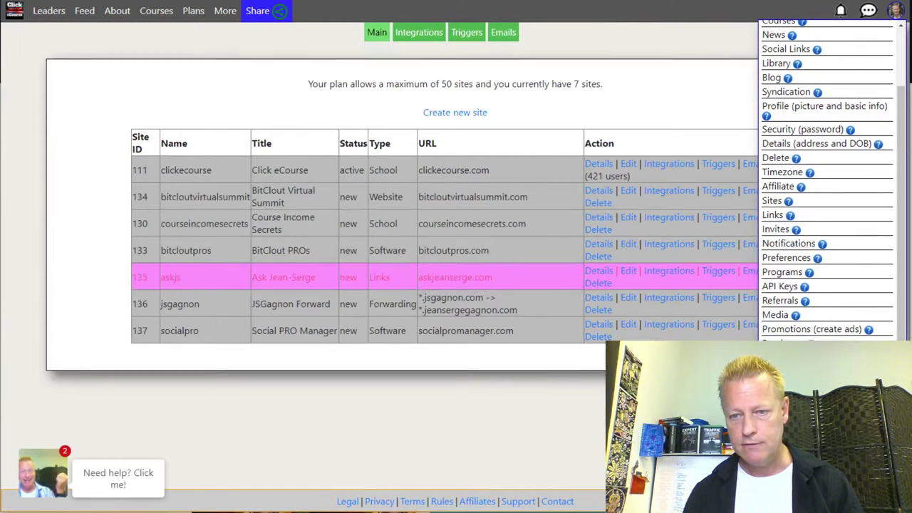
click(784, 357)
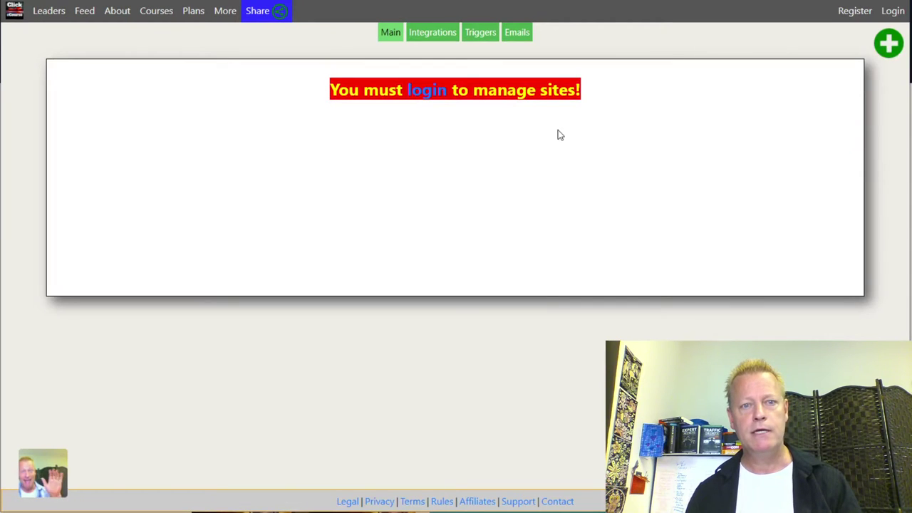
- Log in with the prefilled account credentials and read the notice about creating a first site on the Sites page
click(432, 93)
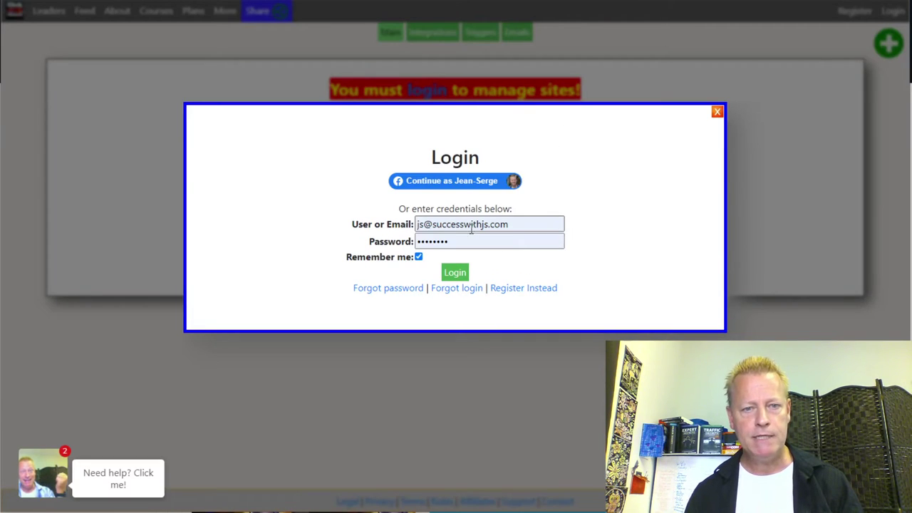
click(463, 273)
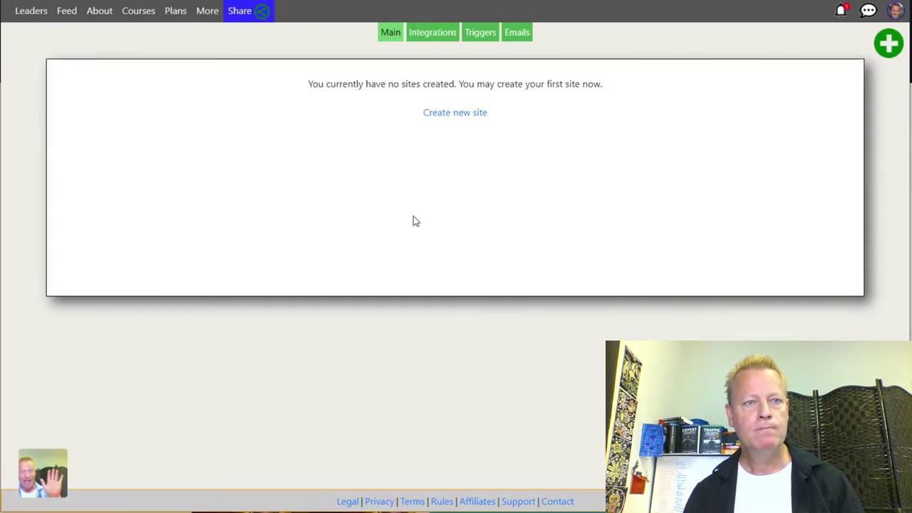
triple_click(456, 79)
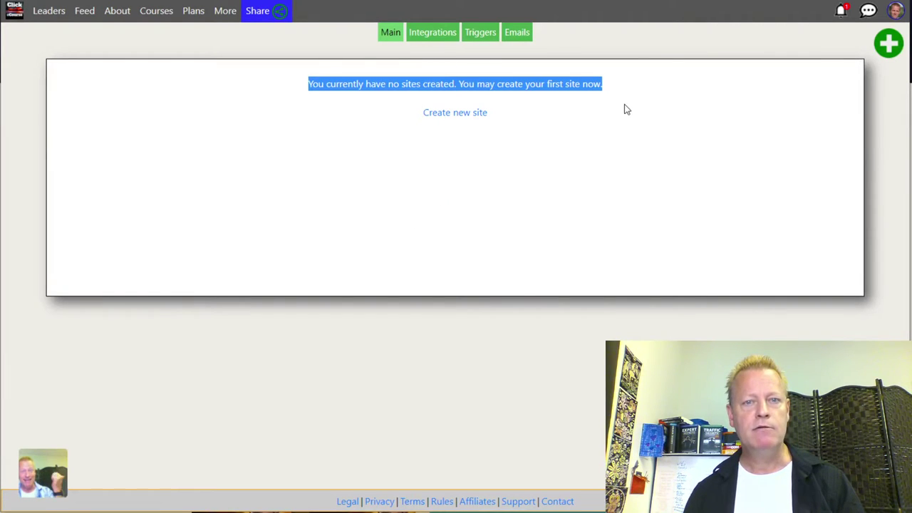
click(627, 107)
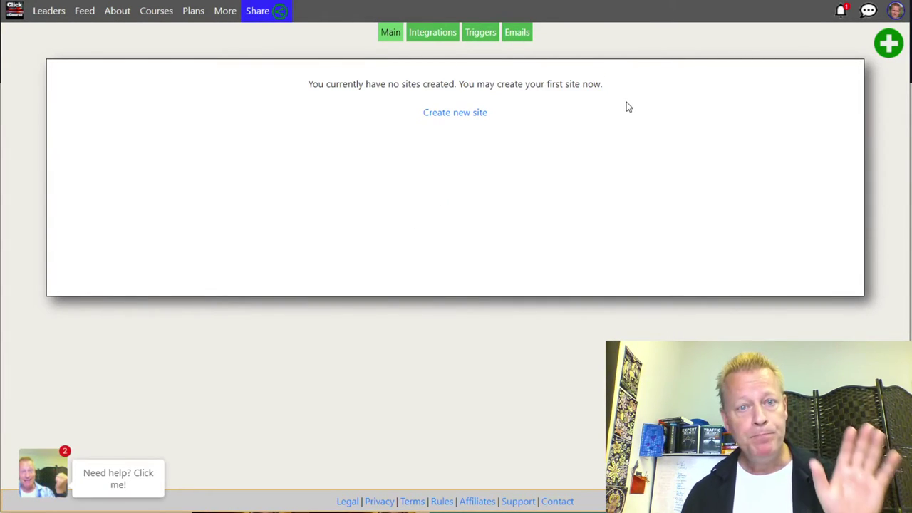
- Start creating a new site and set its base host URL to cisecrets.com
click(465, 118)
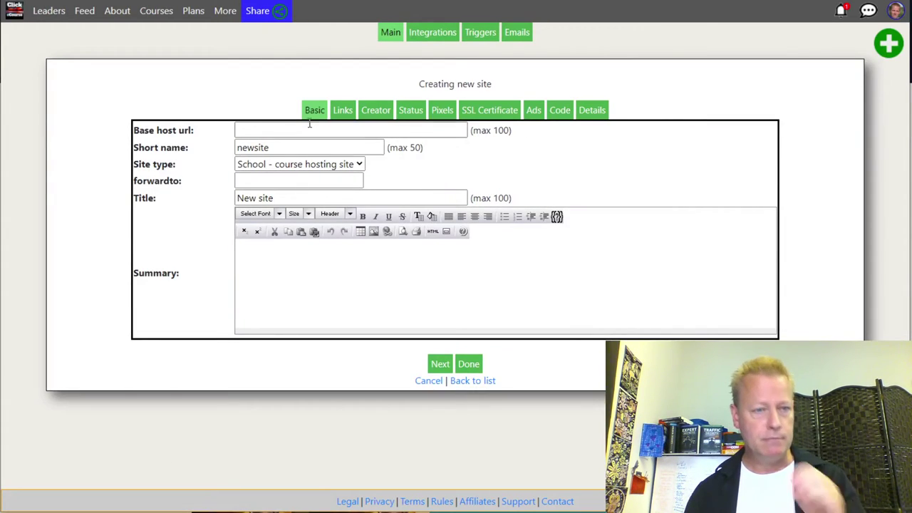
click(388, 127)
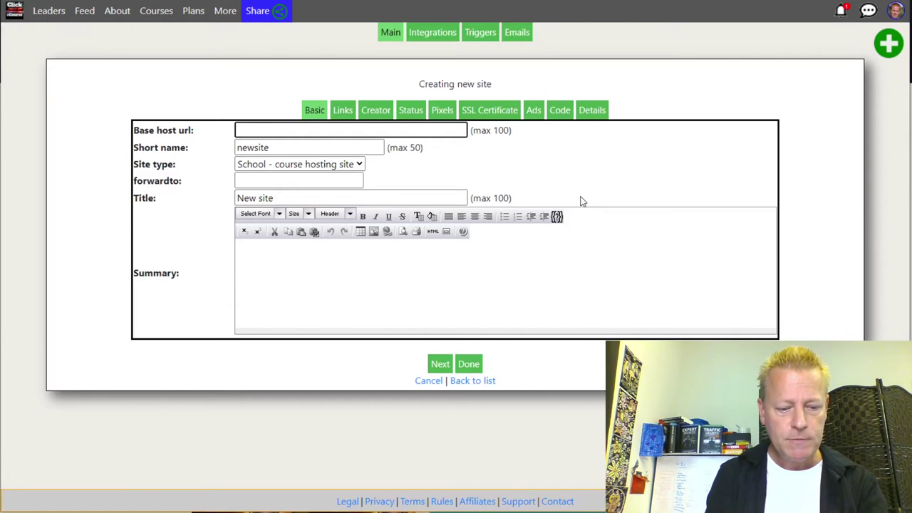
text(cisecrets.com)
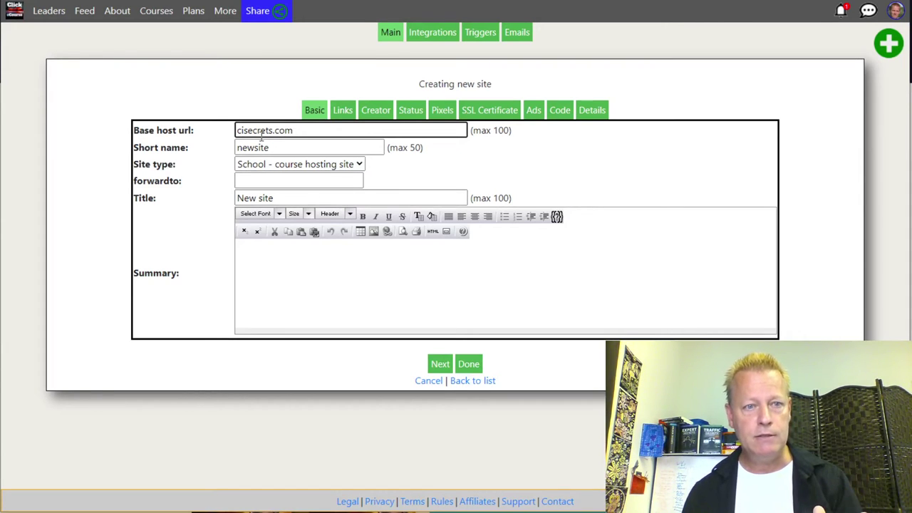
drag(319, 130, 222, 143)
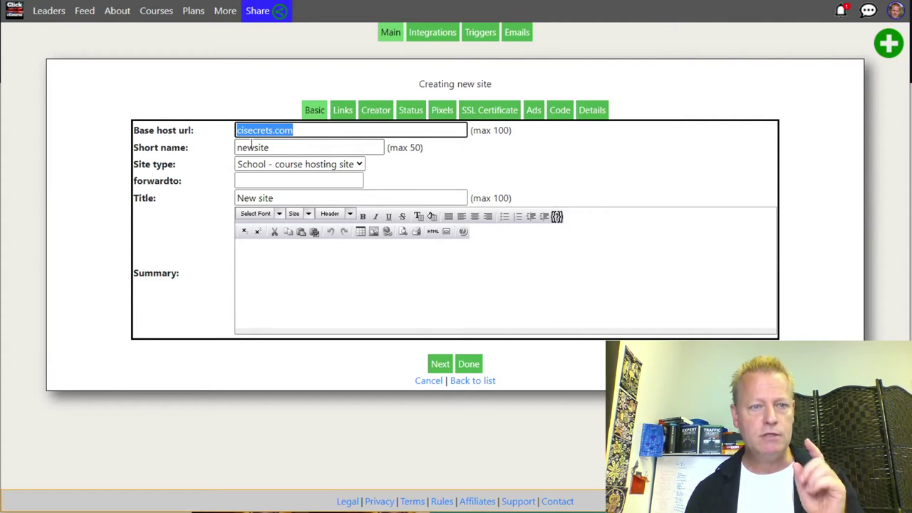
- Switch to ZoneEdit, find cisecrets.com in the domain list, and view its administration page
key(alt+Tab)
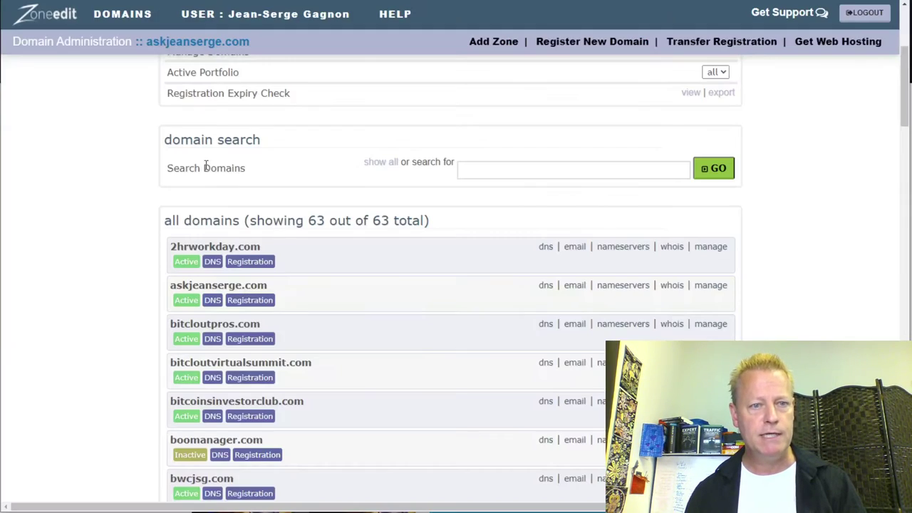
scroll(210, 269, down, 3)
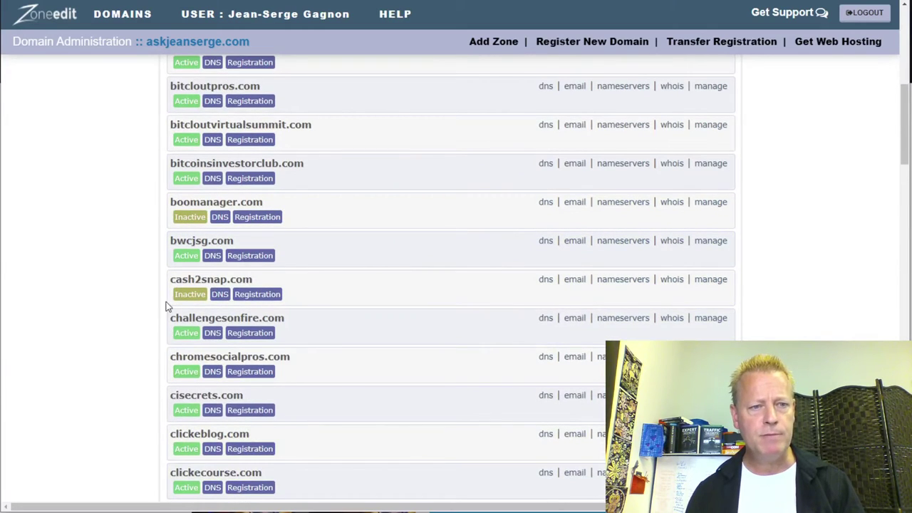
scroll(189, 291, down, 3)
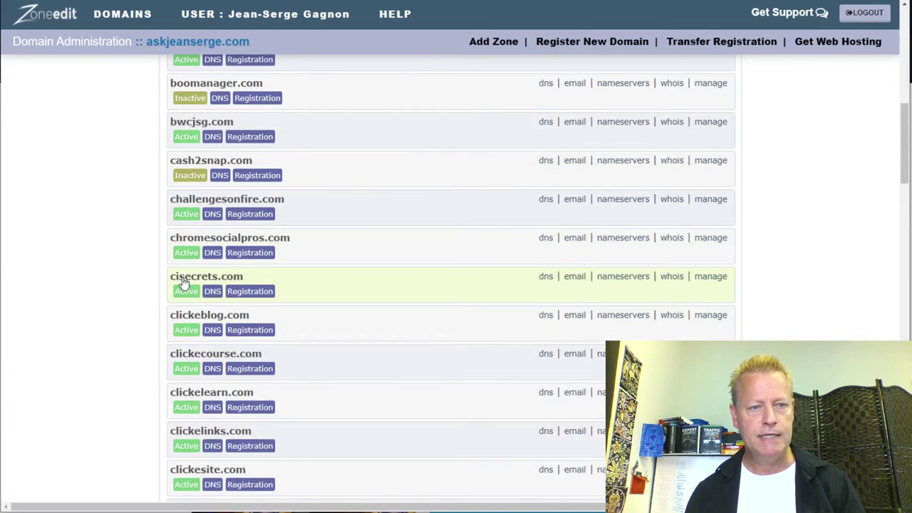
drag(254, 276, 168, 279)
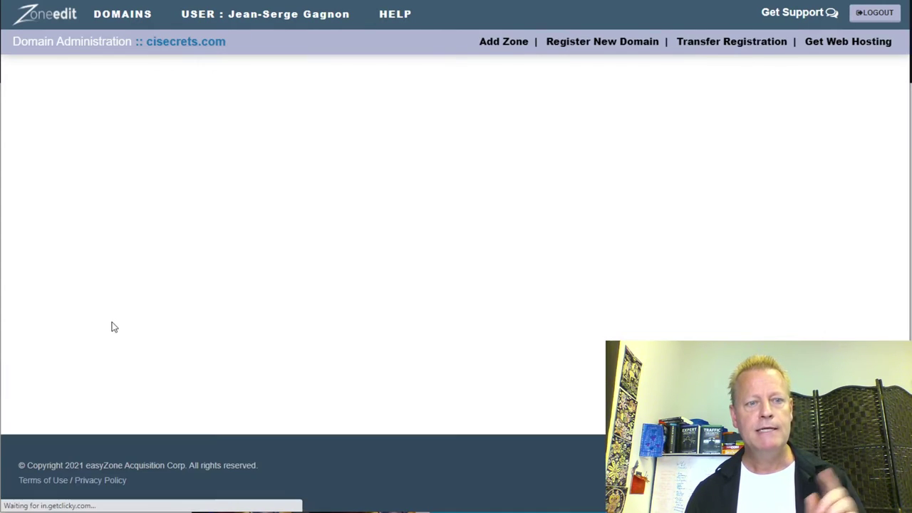
drag(208, 41, 147, 41)
right_click(166, 35)
click(187, 45)
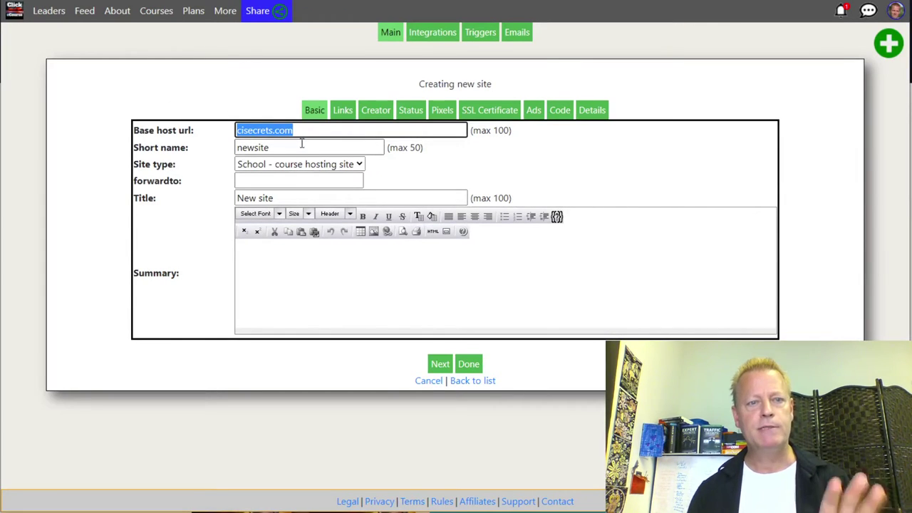
- In the new Click eCourse site form, set the short name to cissecrets and the site type to List of links
double_click(299, 148)
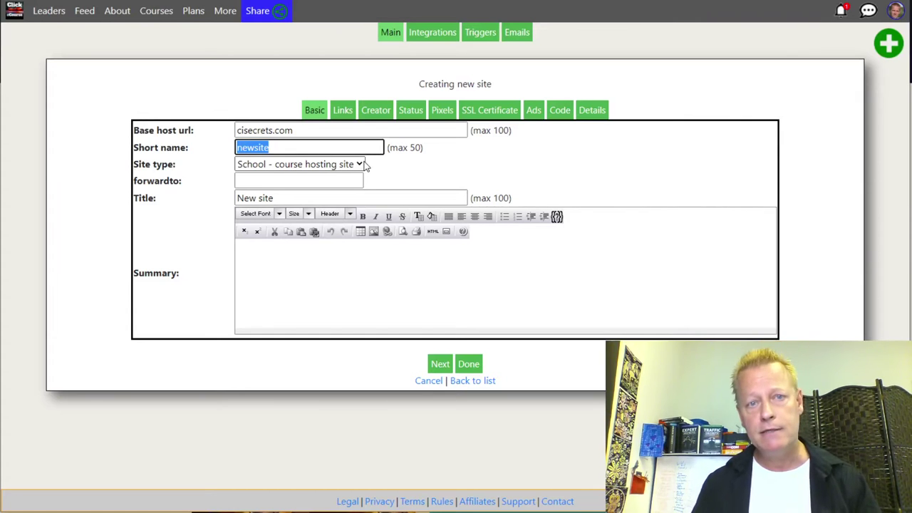
text(cis)
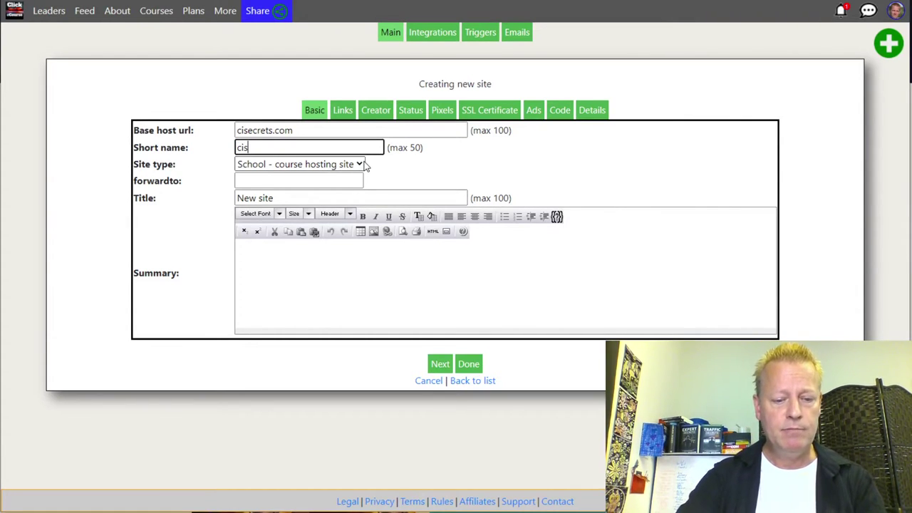
text(secrets)
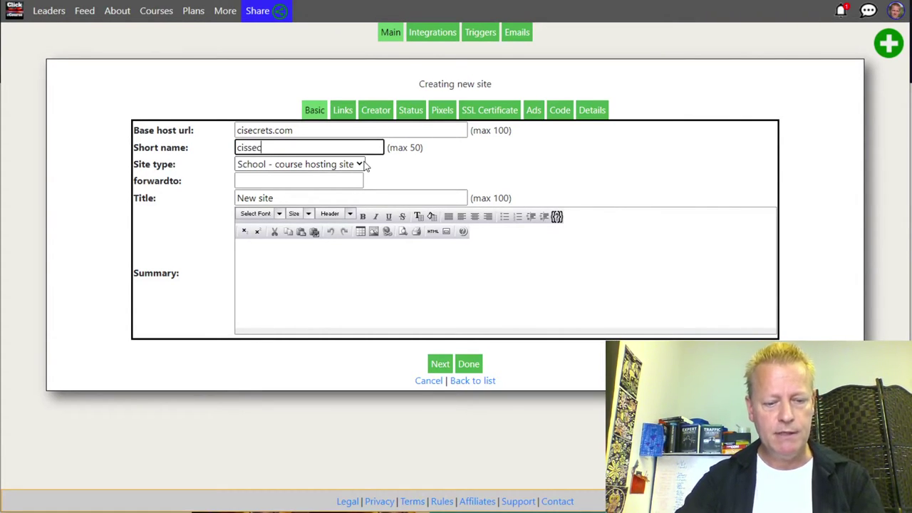
click(284, 165)
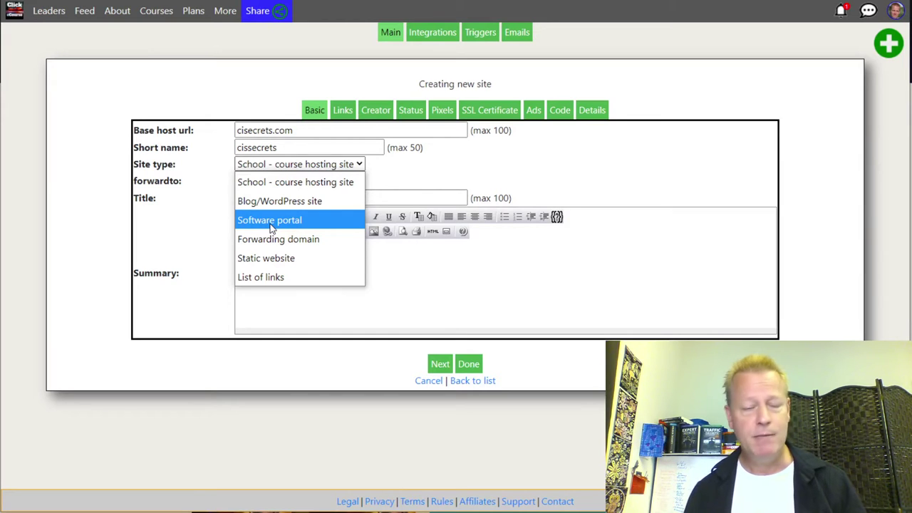
click(294, 279)
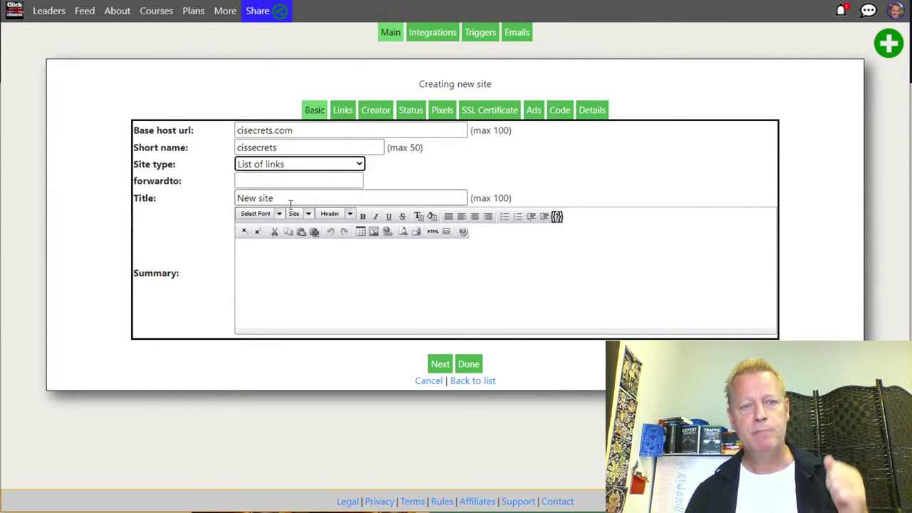
- Set the new site's title to "Course Income Secrets Links"
double_click(171, 181)
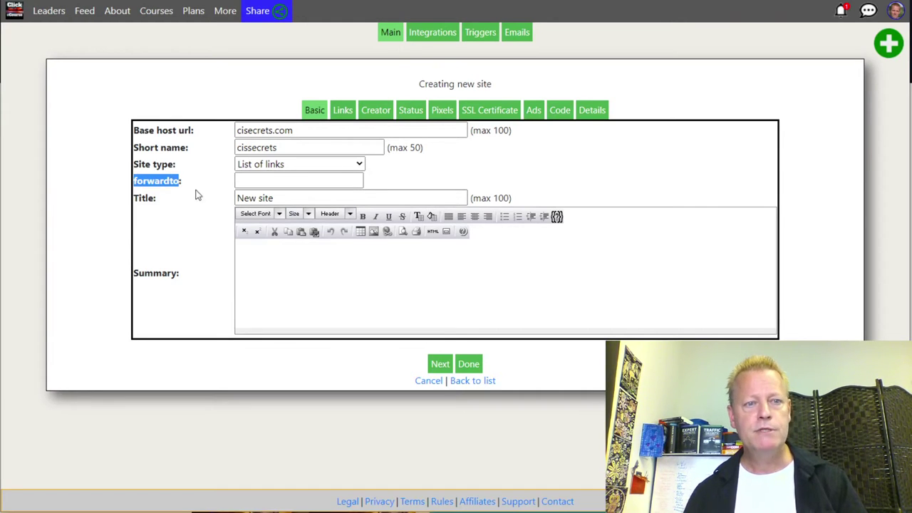
click(269, 200)
drag(280, 200, 204, 198)
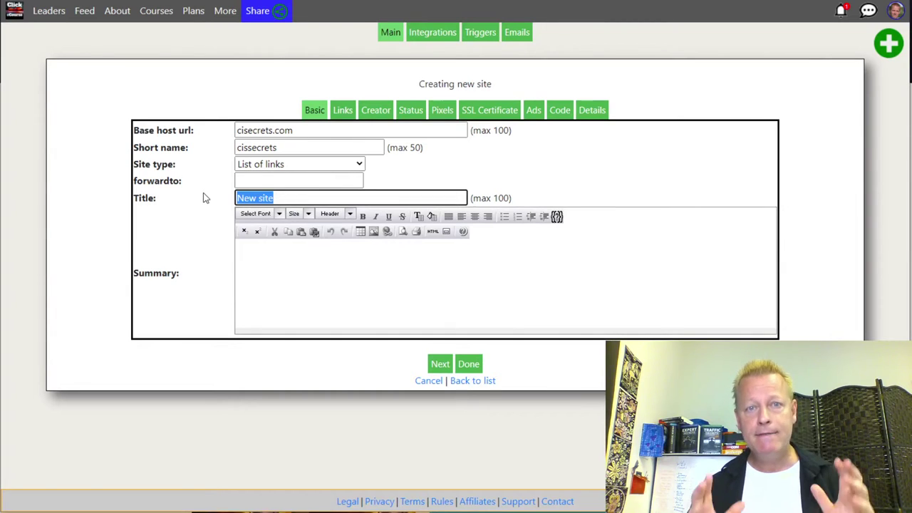
text(C)
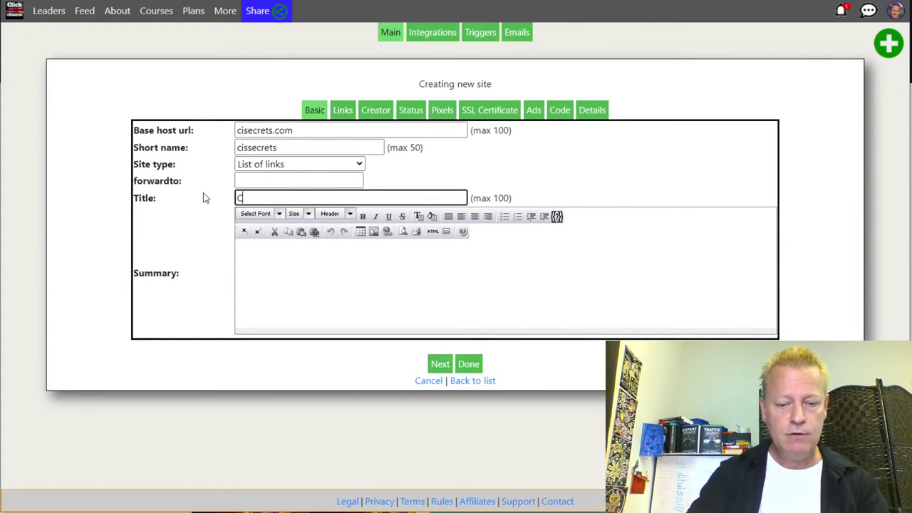
text(Ourse Income Secrets)
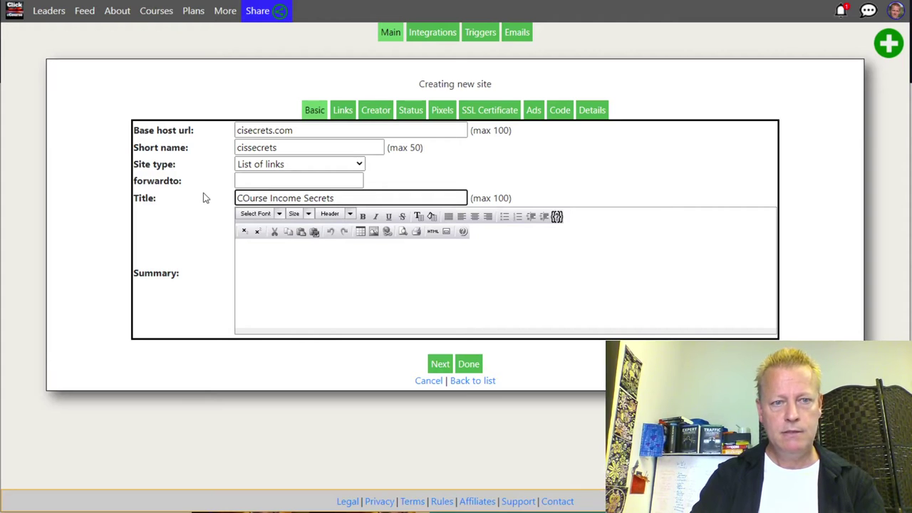
text( Link)
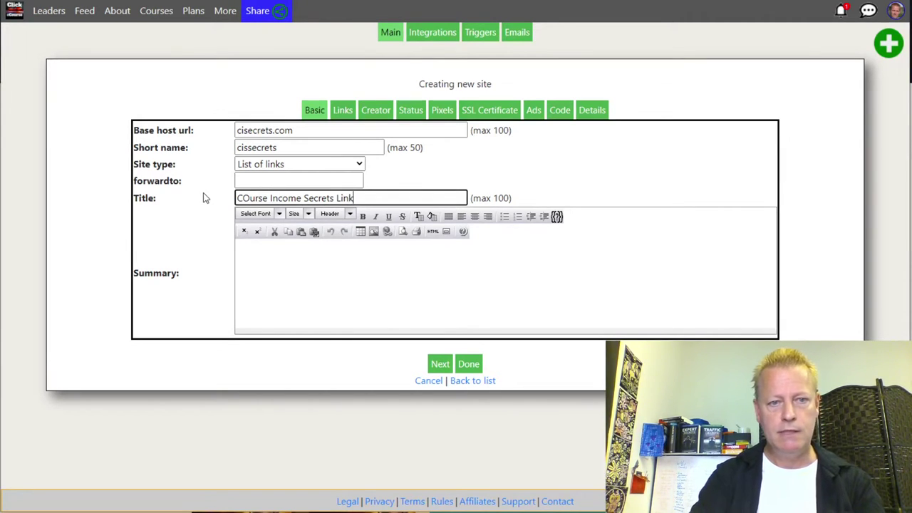
text(s)
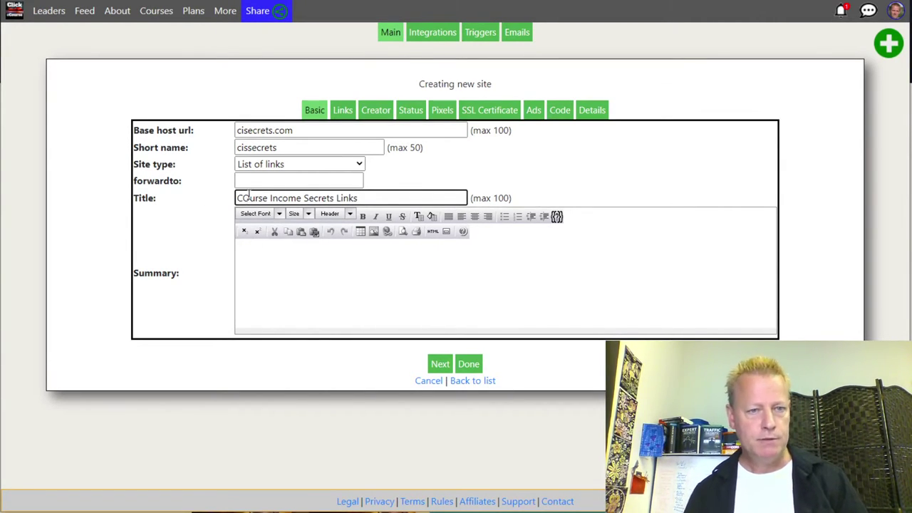
key(BackSpace)
text(o)
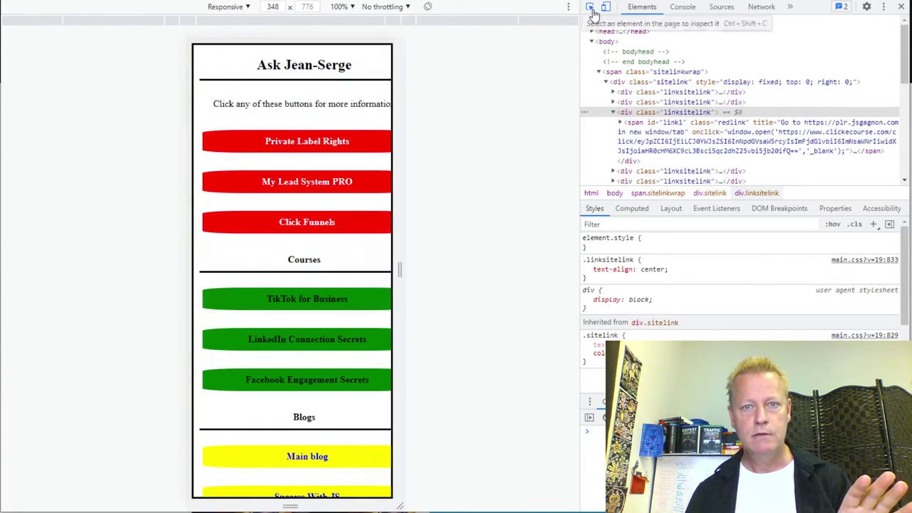
- On the sample links page, close the mobile preview and developer tools, and examine its title and introductory text
click(605, 8)
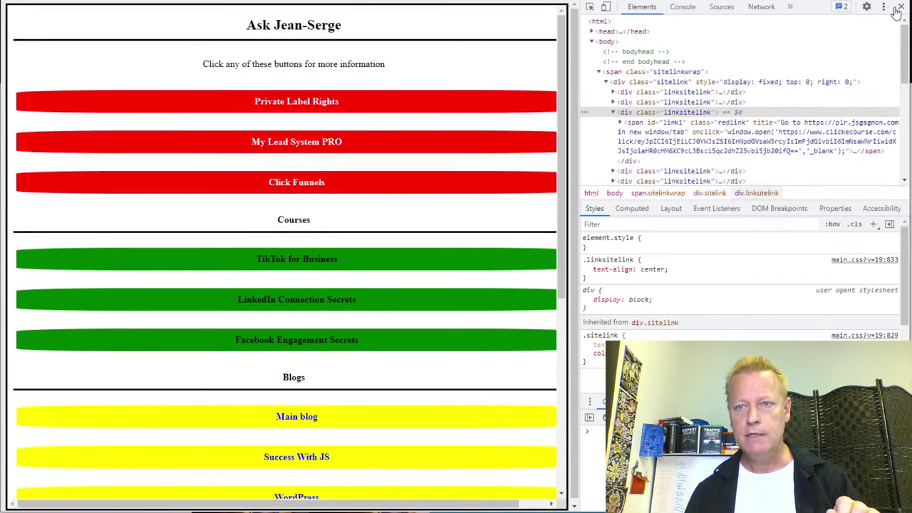
click(900, 7)
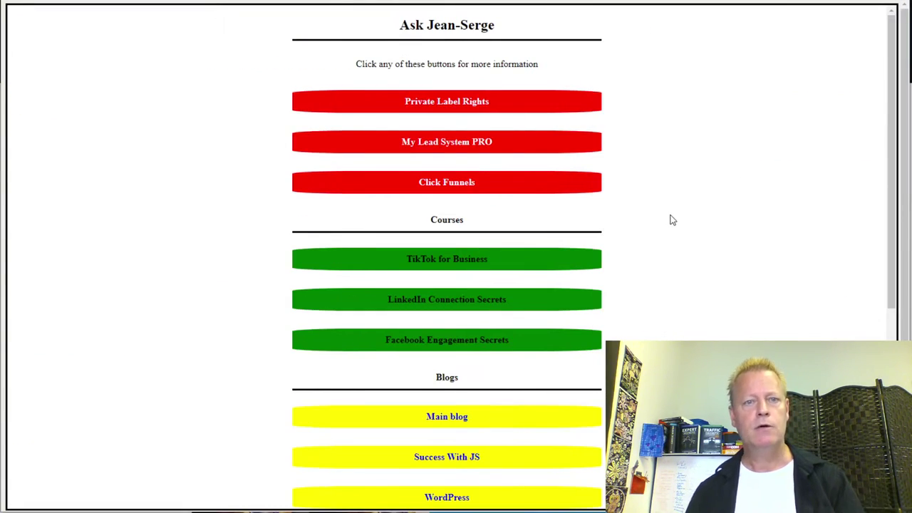
drag(400, 24, 495, 39)
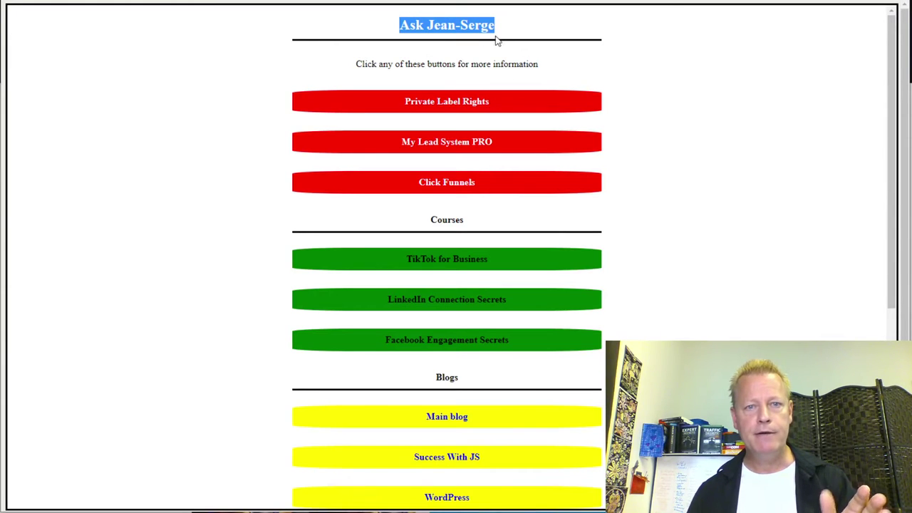
drag(356, 63, 540, 65)
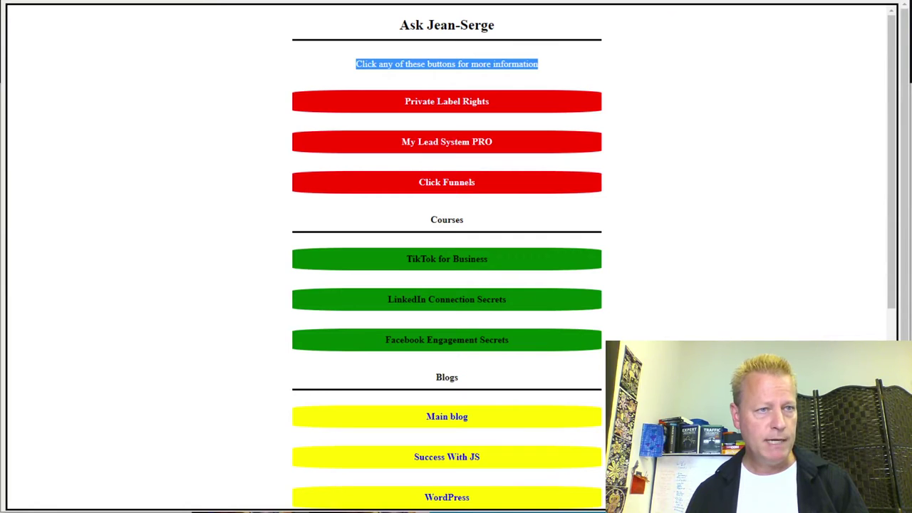
- Return to the new site form, enter the summary "Click these buttons to learn more", and submit the basic details
key(alt+Tab)
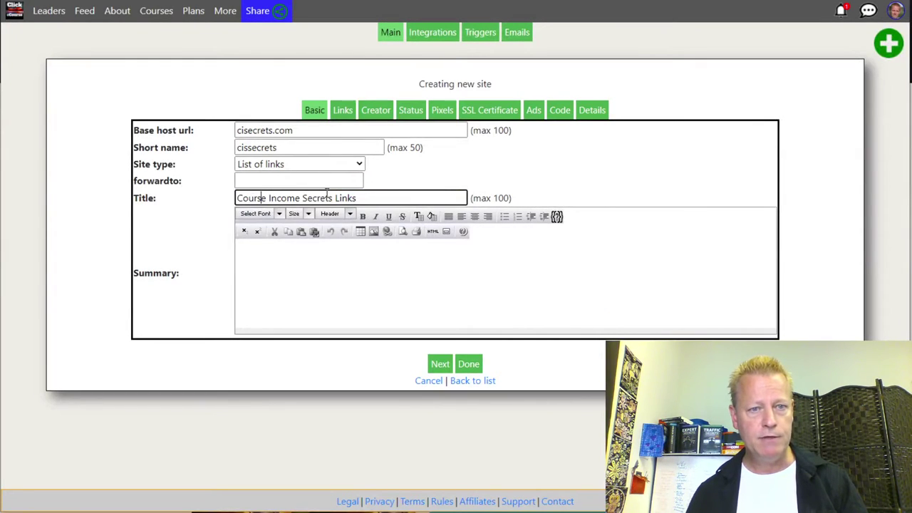
click(356, 272)
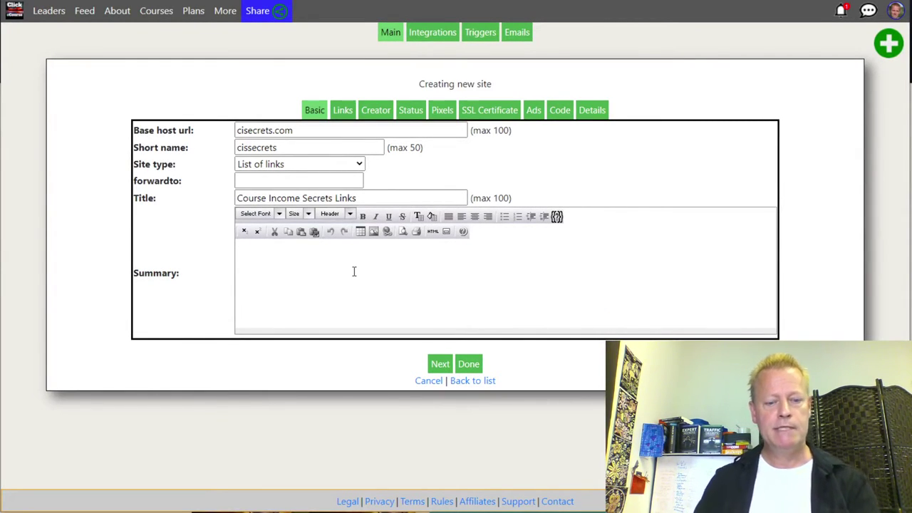
text(Click thes)
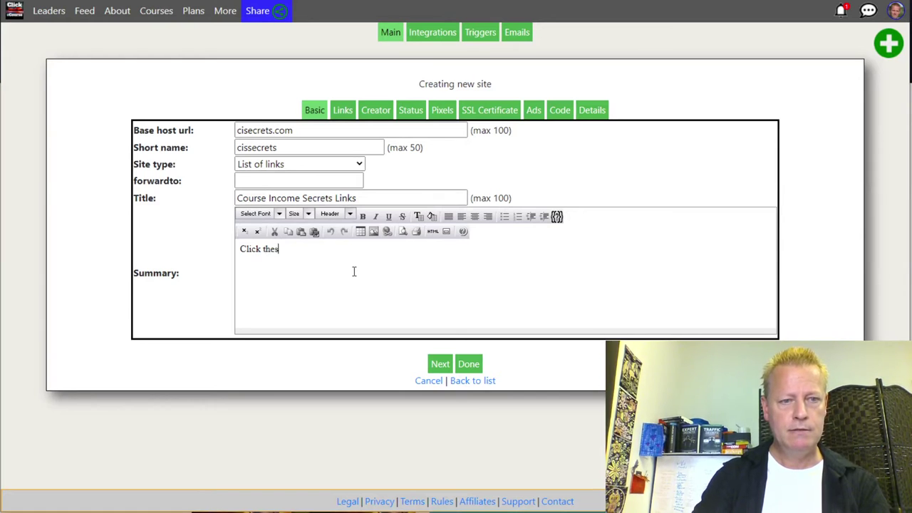
text(e buttong )
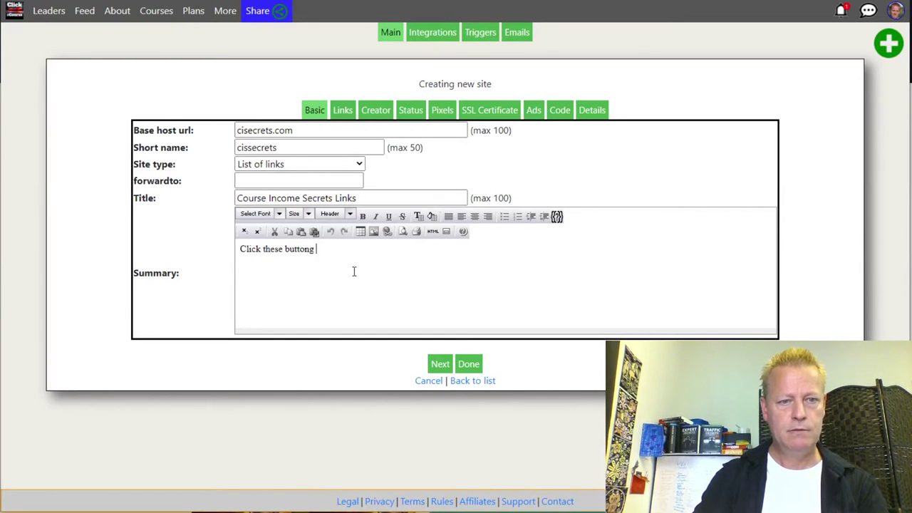
key(BackSpace)
key(BackSpace)
text(s to learn more)
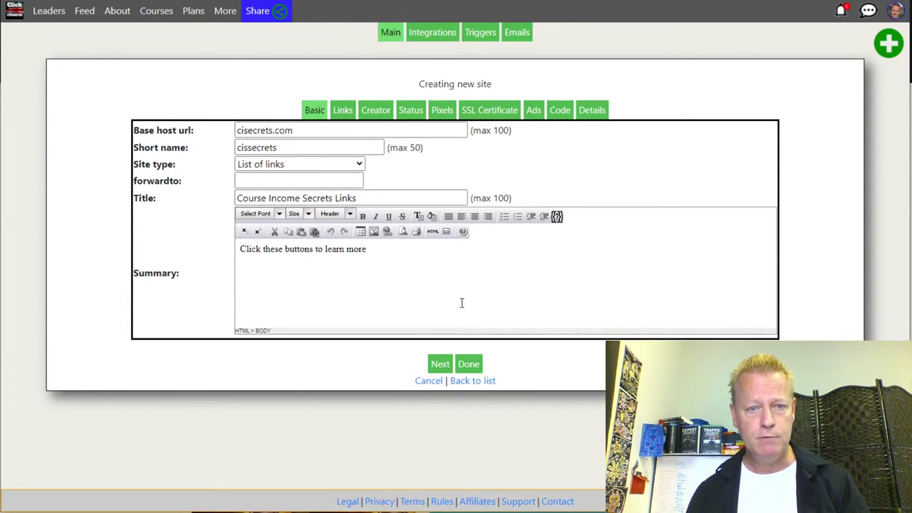
click(439, 365)
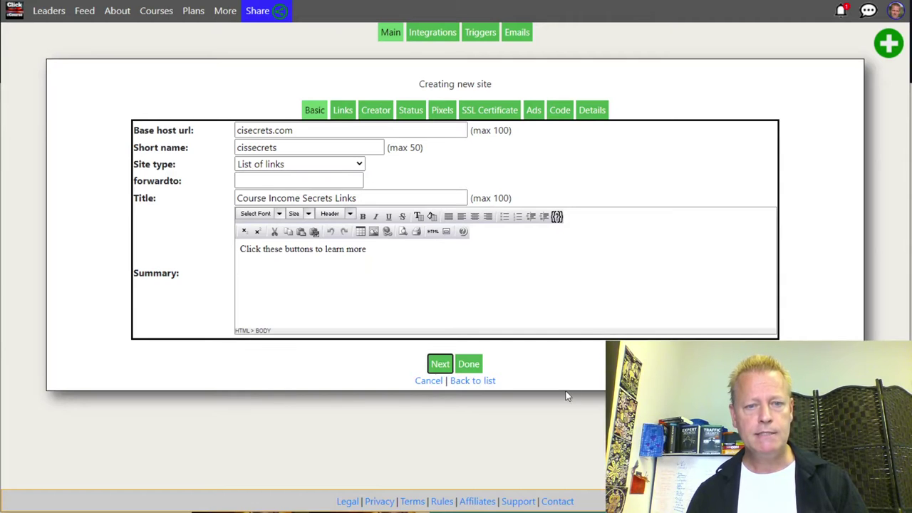
- Add a title-only item "Top Blogs" with white background and black text to the new site's links, and preview the page
click(338, 112)
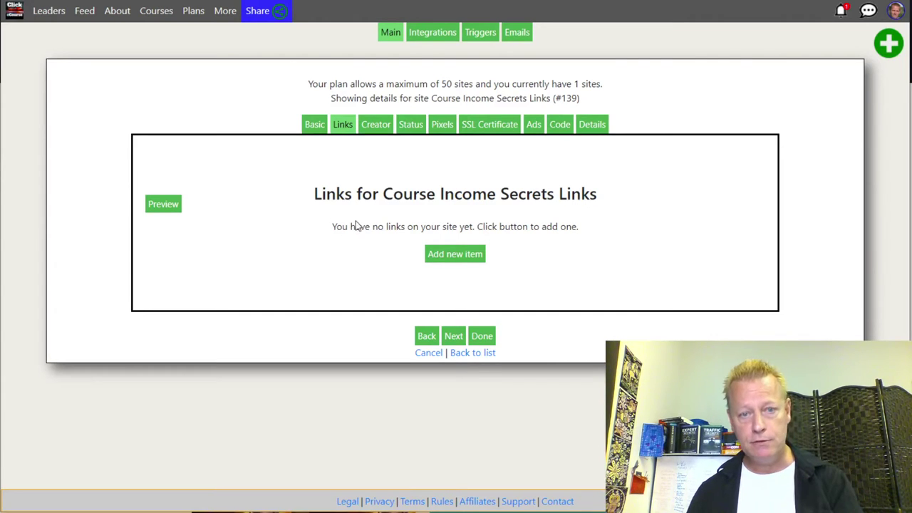
drag(357, 233, 520, 241)
click(577, 250)
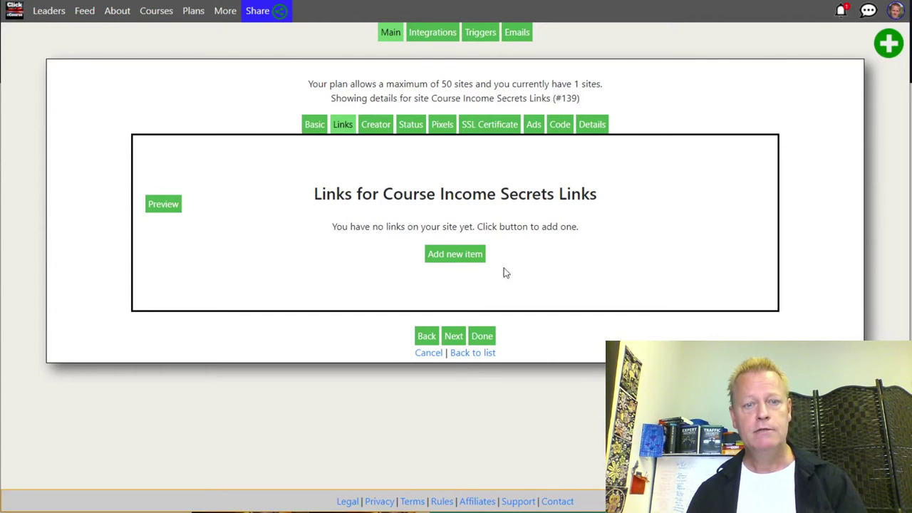
click(454, 255)
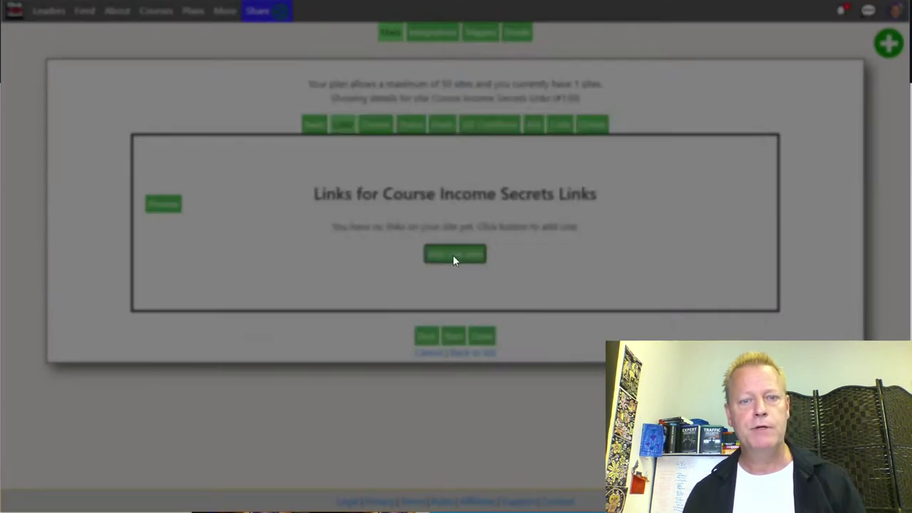
click(435, 206)
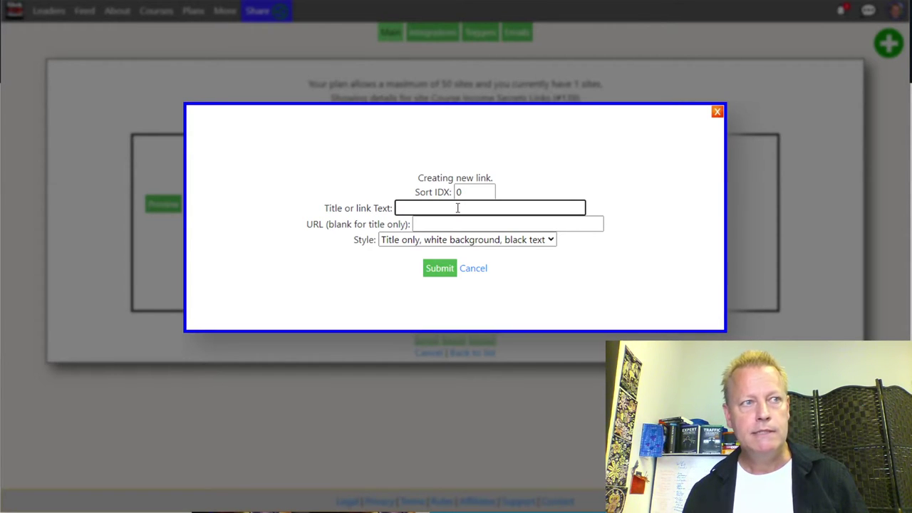
text(Top Blogs)
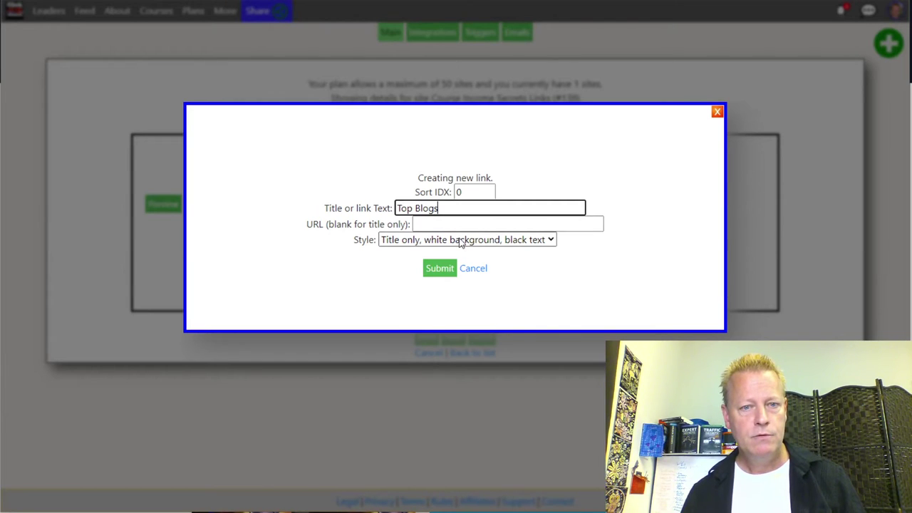
click(421, 242)
click(430, 254)
click(438, 265)
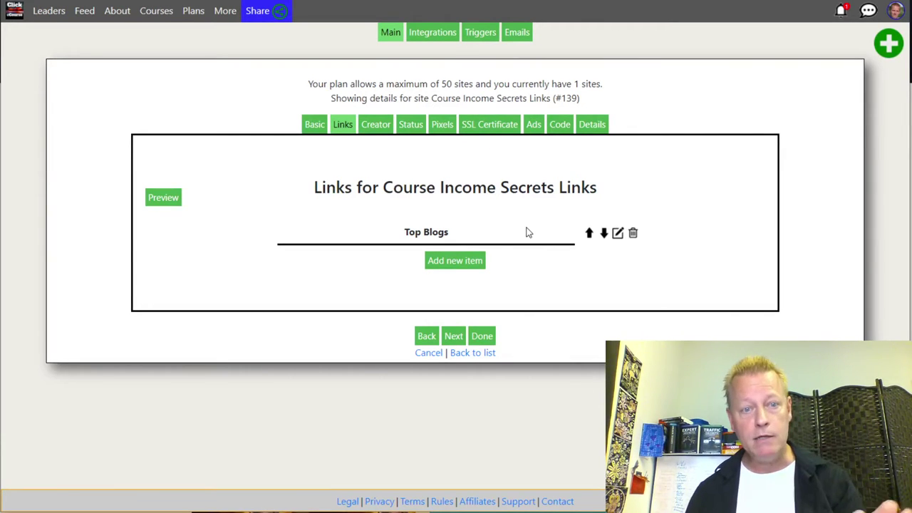
click(163, 199)
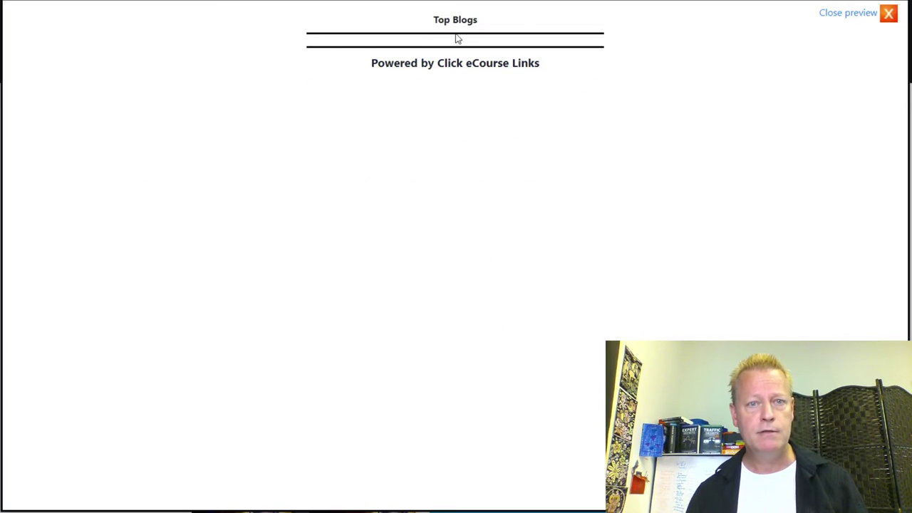
click(852, 17)
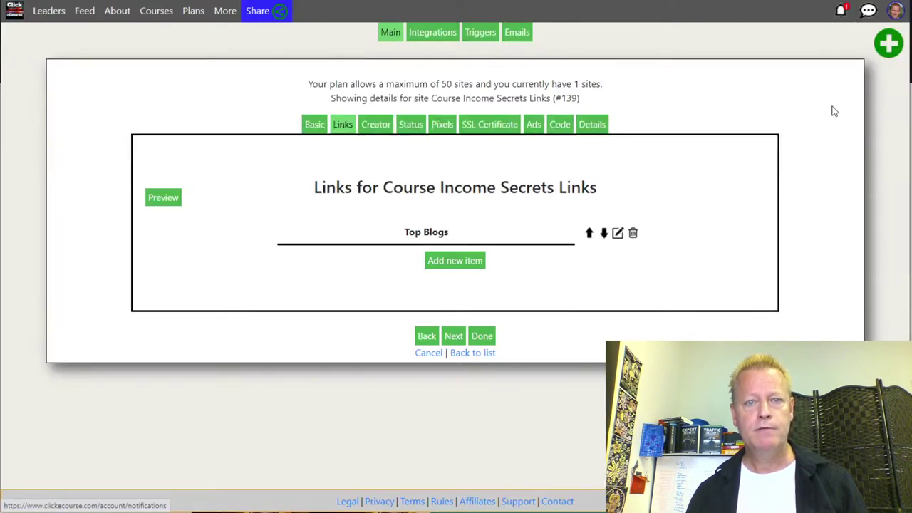
- Start a new link item and enter the main blog's post #364 title, "What is a Drip Course and How to Create a Drip Course?", as its text
click(450, 261)
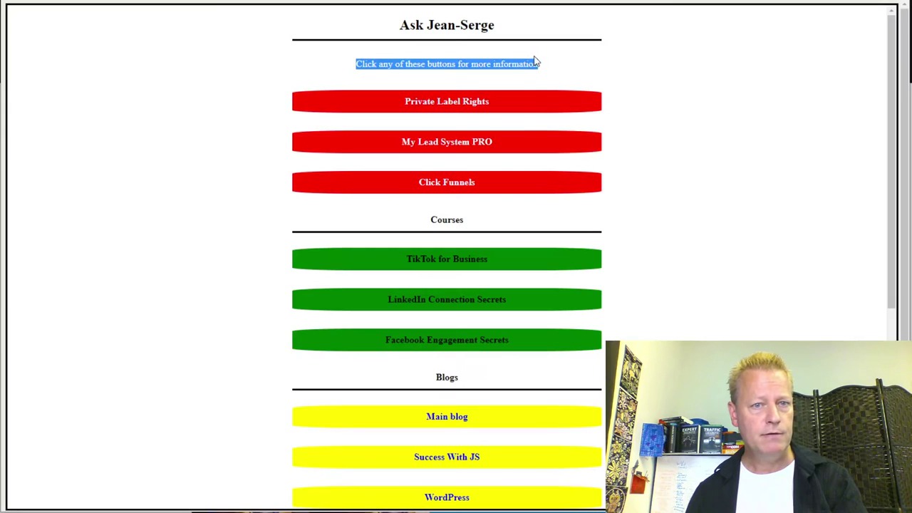
scroll(462, 218, down, 3)
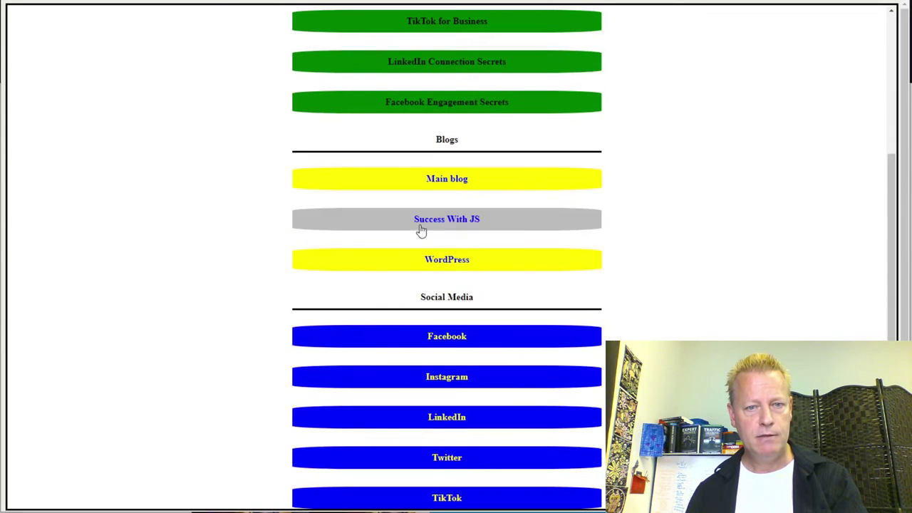
click(444, 178)
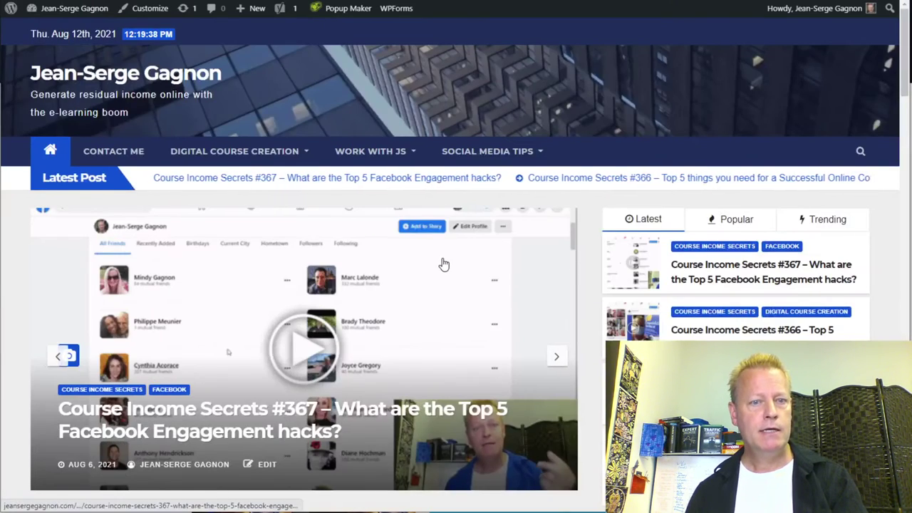
scroll(442, 260, down, 10)
scroll(441, 260, down, 4)
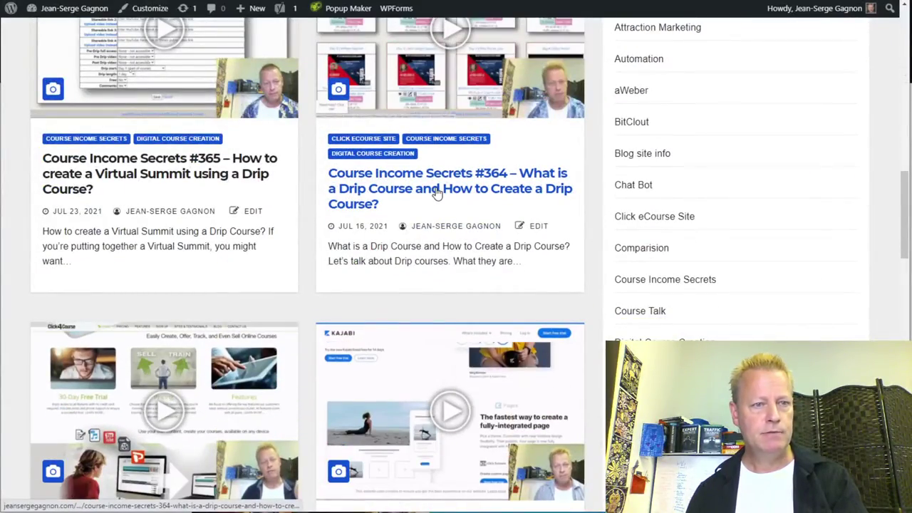
click(437, 193)
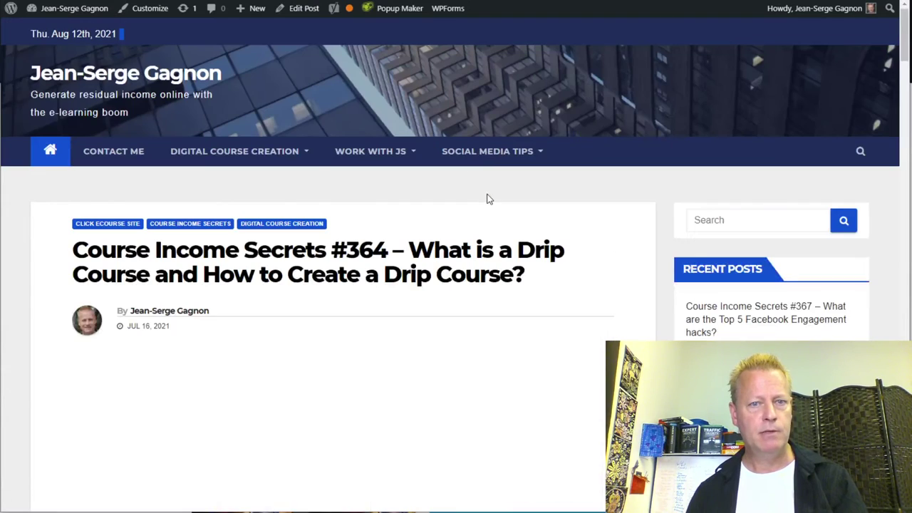
drag(412, 246, 524, 282)
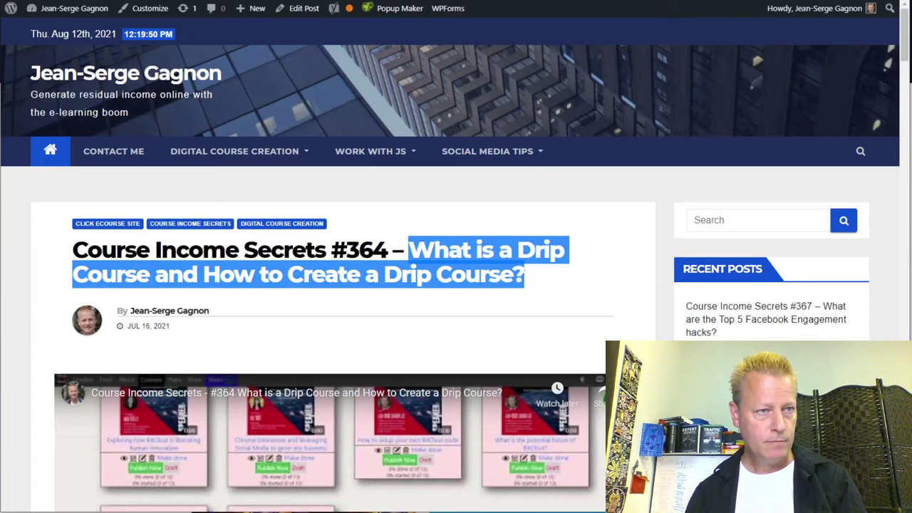
key(ctrl+Tab)
click(456, 207)
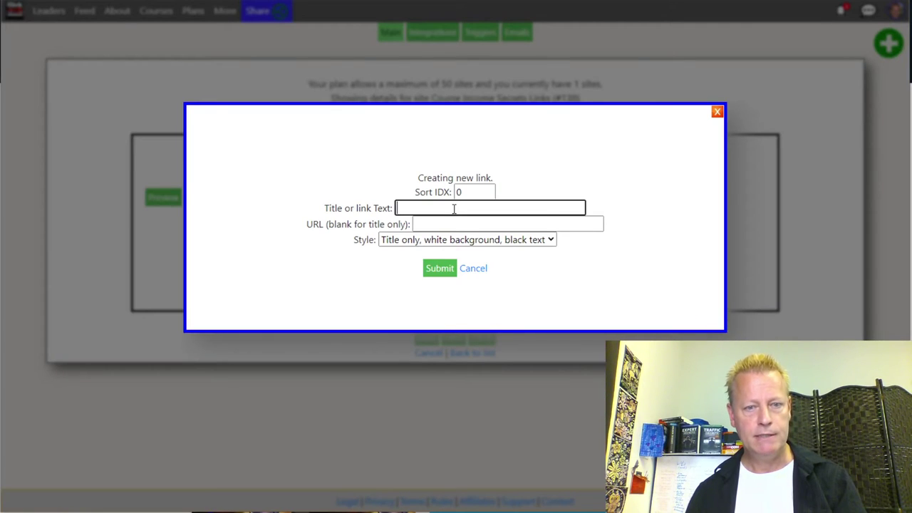
key(ctrl+v)
- Set the drip course link's URL to the post's address, choose the style "Green background, black text", and submit the link
click(456, 223)
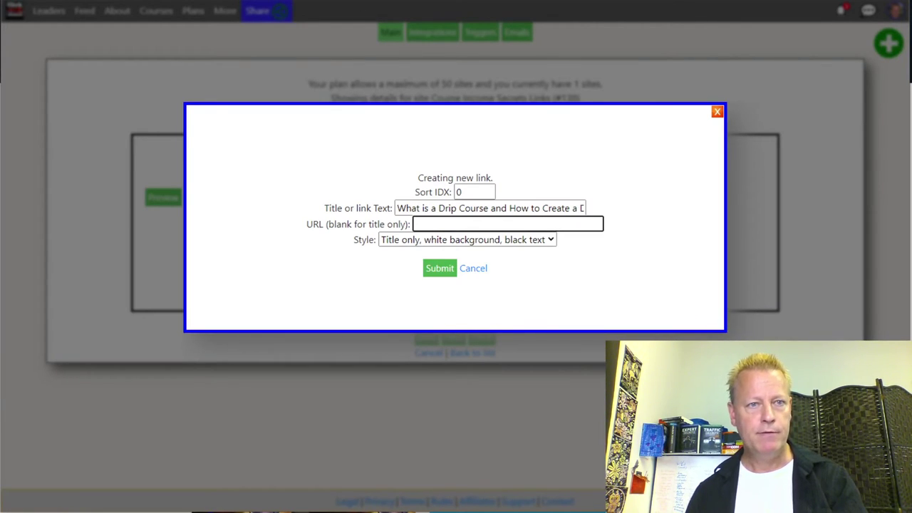
key(ctrl+Tab)
key(alt+Tab)
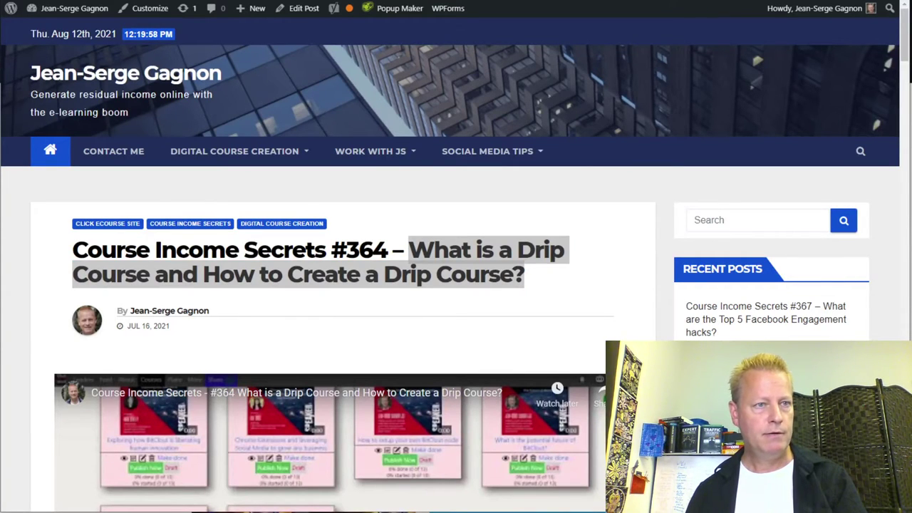
key(alt+Tab)
key(ctrl+v)
click(517, 239)
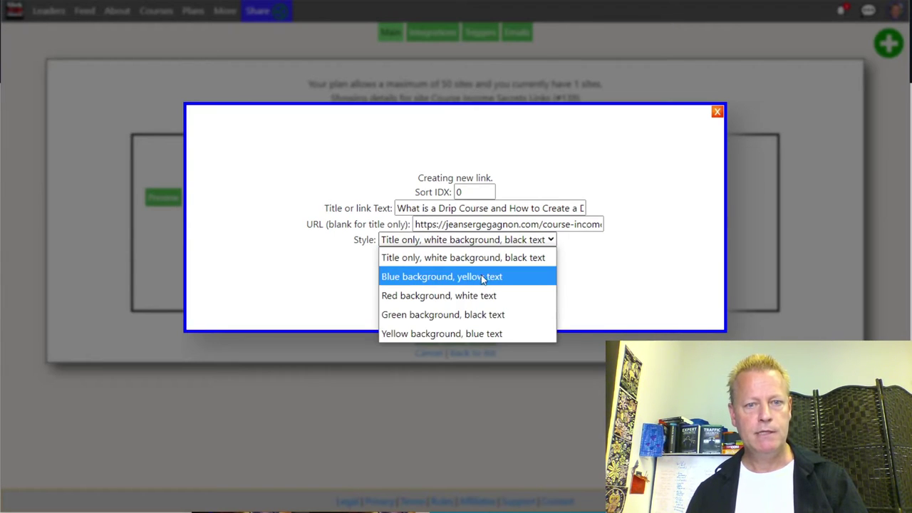
click(441, 314)
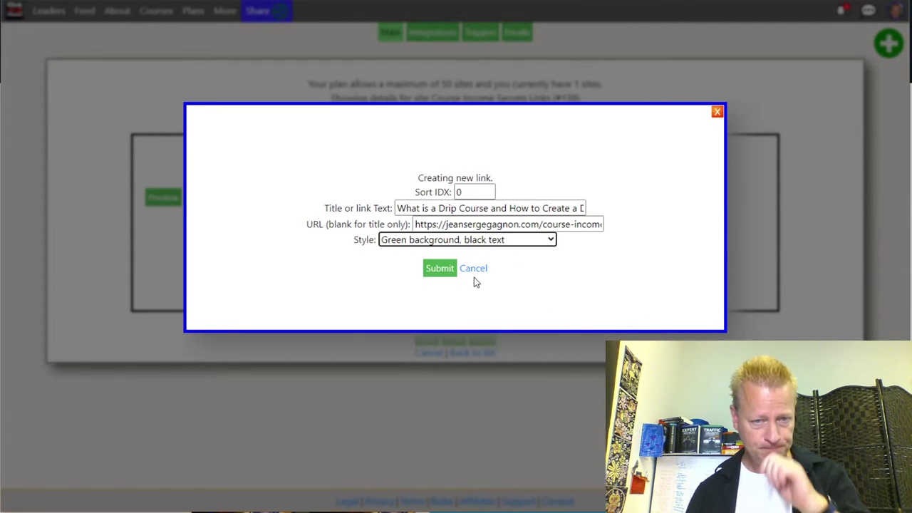
click(440, 267)
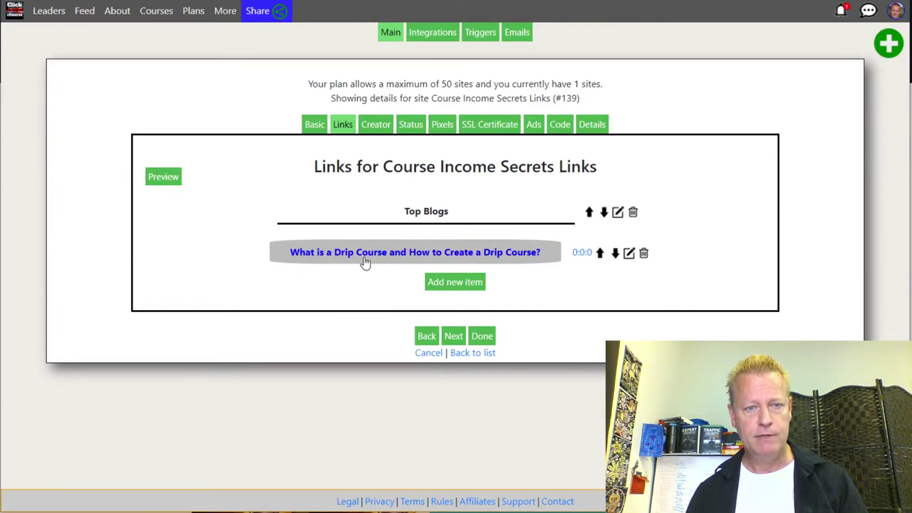
- Start another link item and open the Course Income Secrets #354 post from the second page of the blog
click(463, 281)
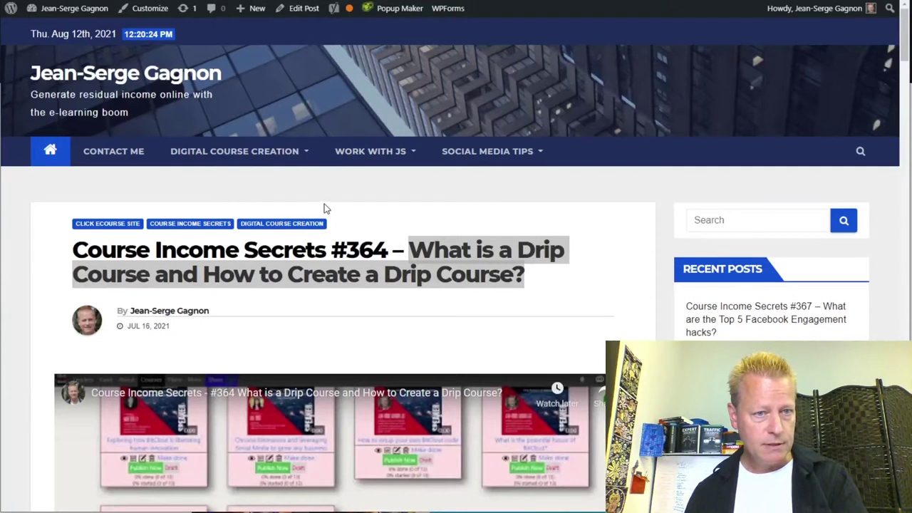
click(65, 156)
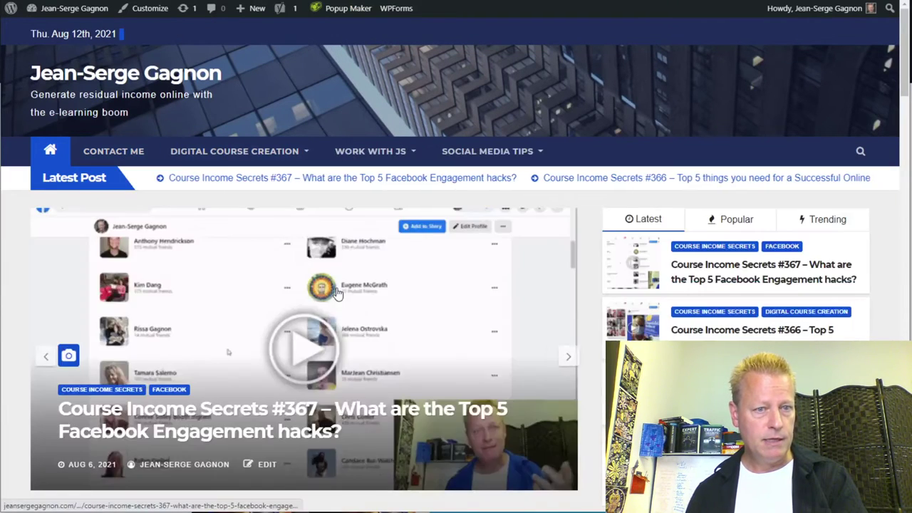
scroll(338, 293, down, 10)
scroll(337, 293, down, 3)
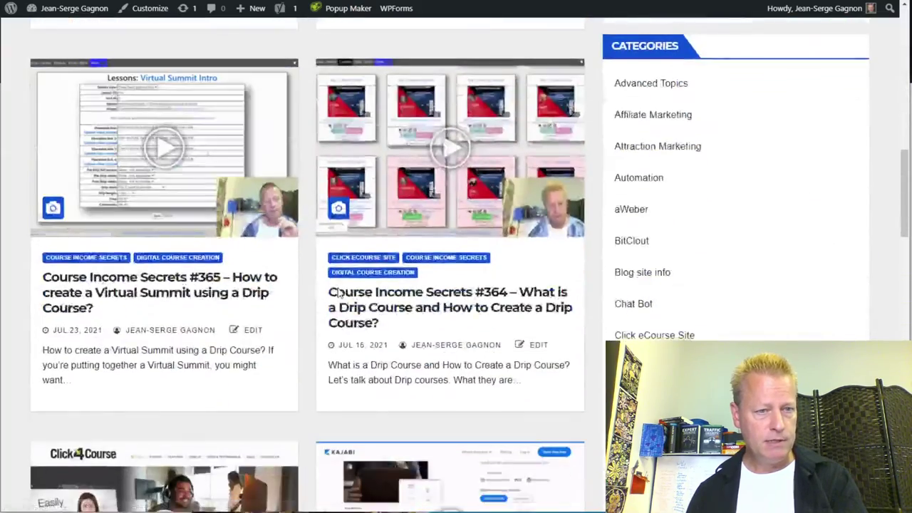
scroll(391, 311, down, 4)
scroll(391, 310, down, 3)
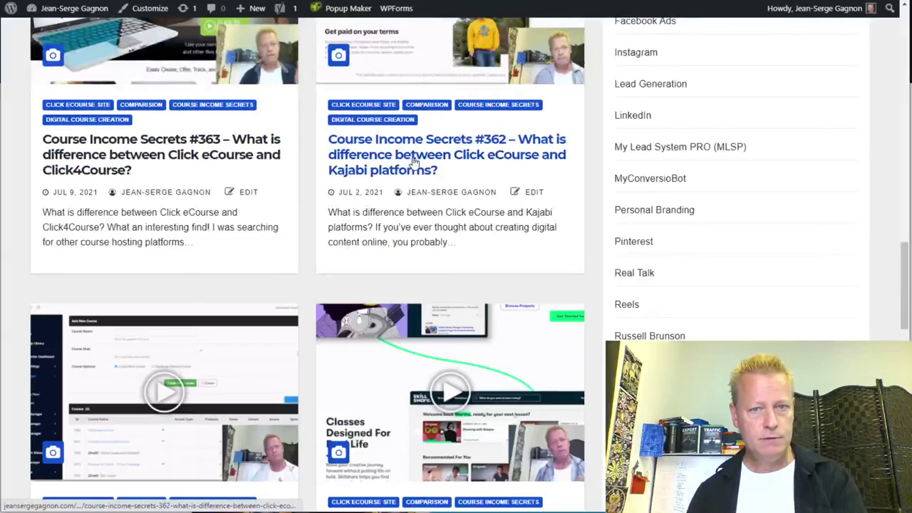
scroll(441, 184, down, 3)
scroll(452, 187, down, 8)
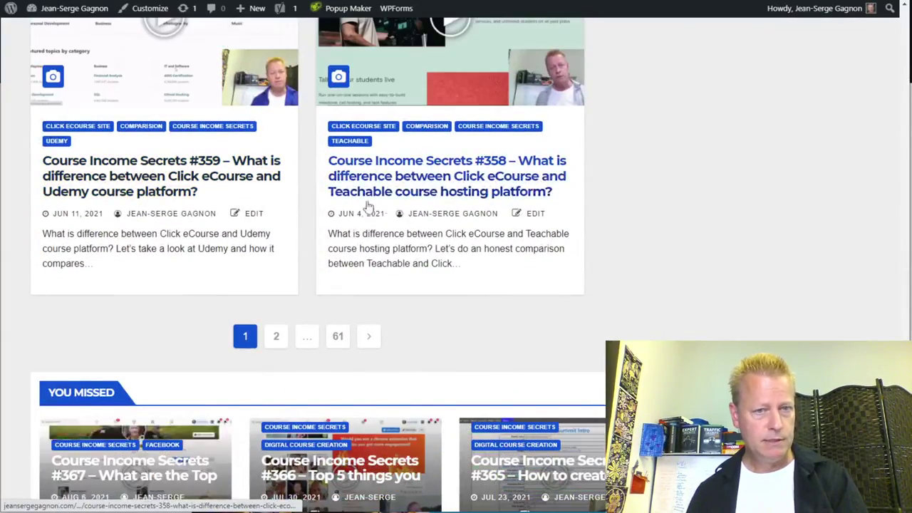
click(277, 336)
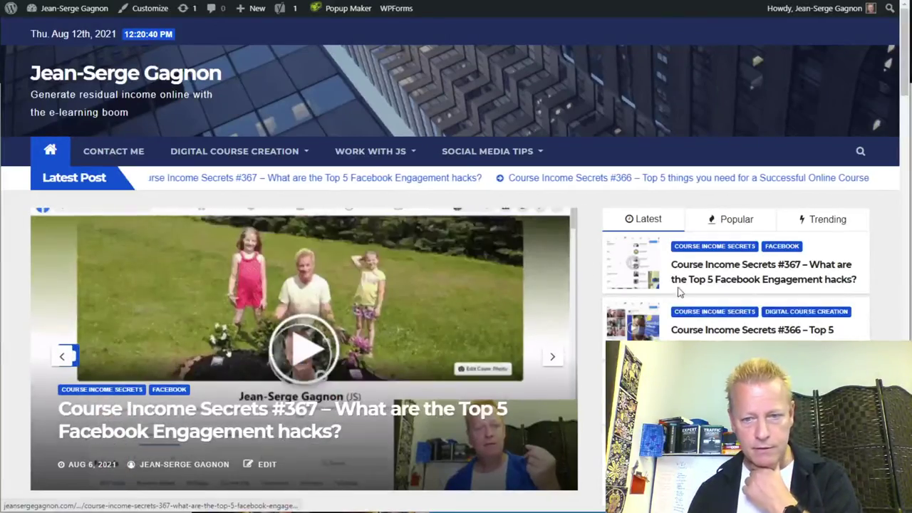
scroll(350, 315, down, 5)
scroll(350, 315, down, 3)
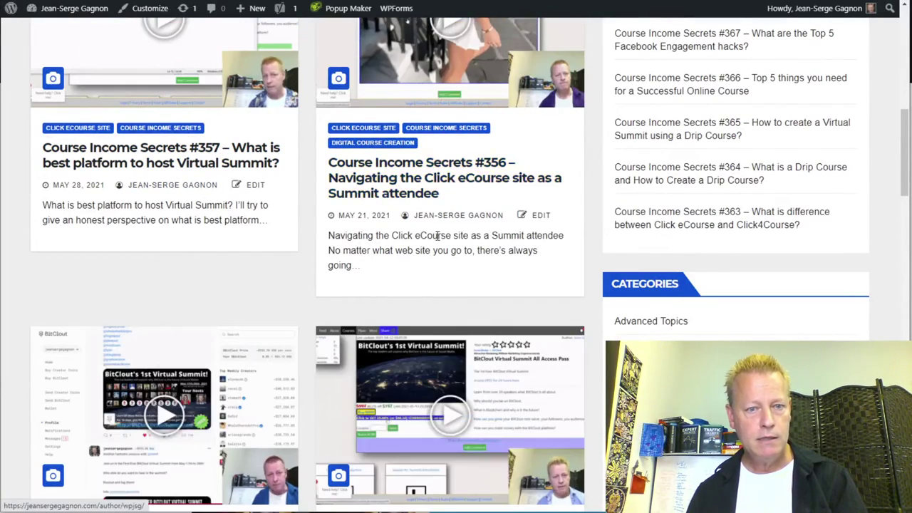
scroll(118, 265, down, 4)
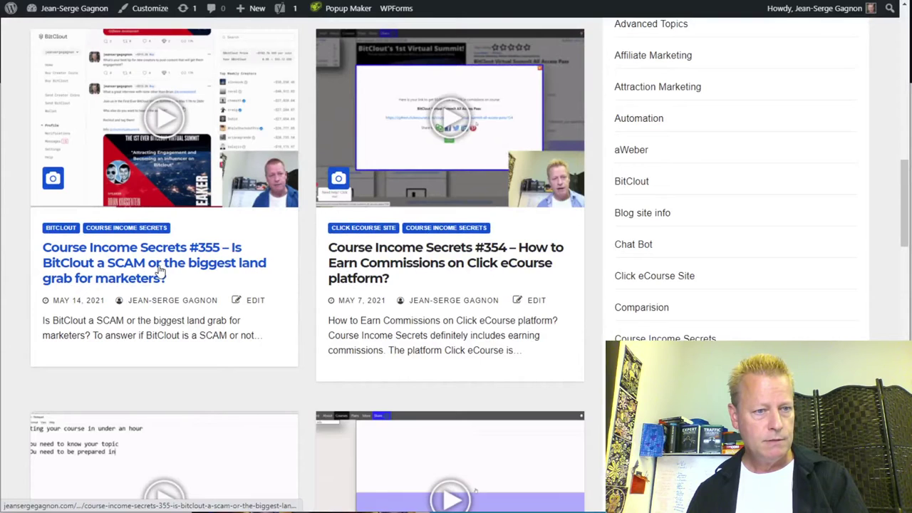
click(472, 272)
- Copy "How to Earn Commissions on Click eCourse platform?" from the post's title and enter it as the new link's text
drag(411, 245, 525, 282)
key(ctrl+c)
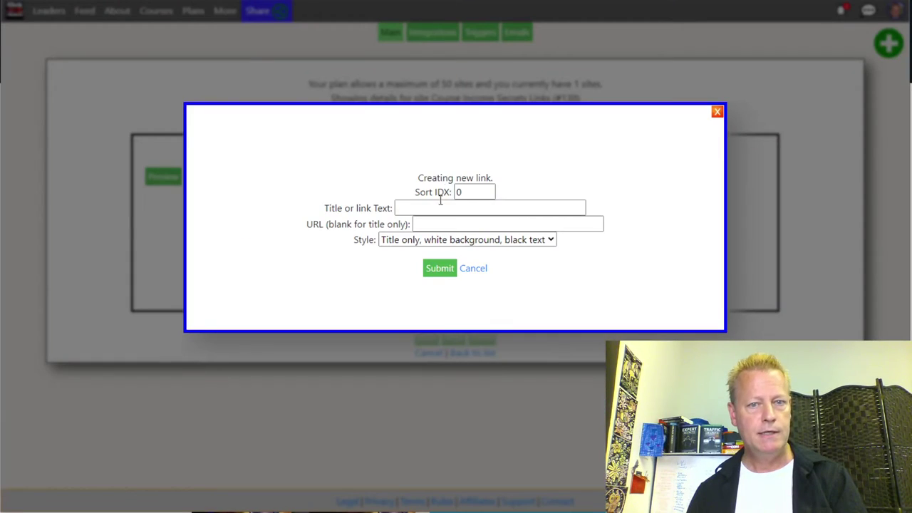
click(438, 207)
key(ctrl+v)
- Copy the Course Income Secrets #354 post's link address from the blog listing into the new link's URL
click(444, 223)
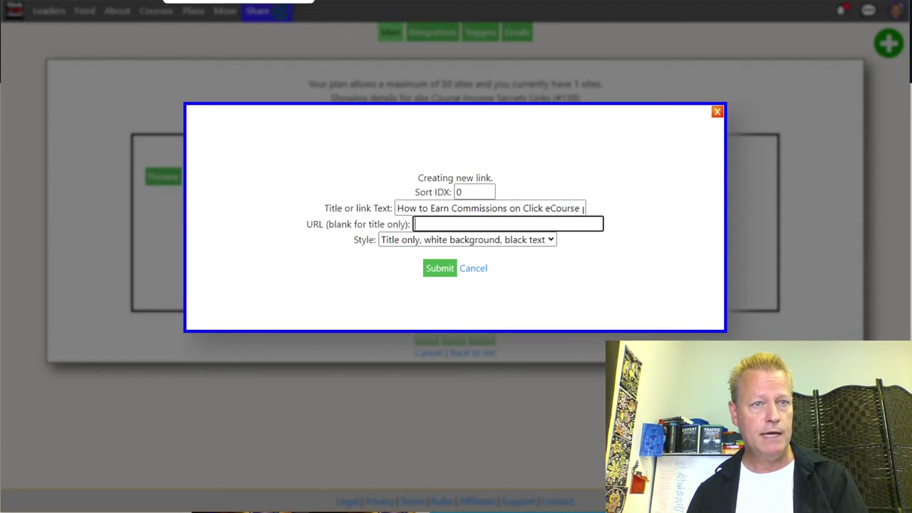
key(alt+Tab)
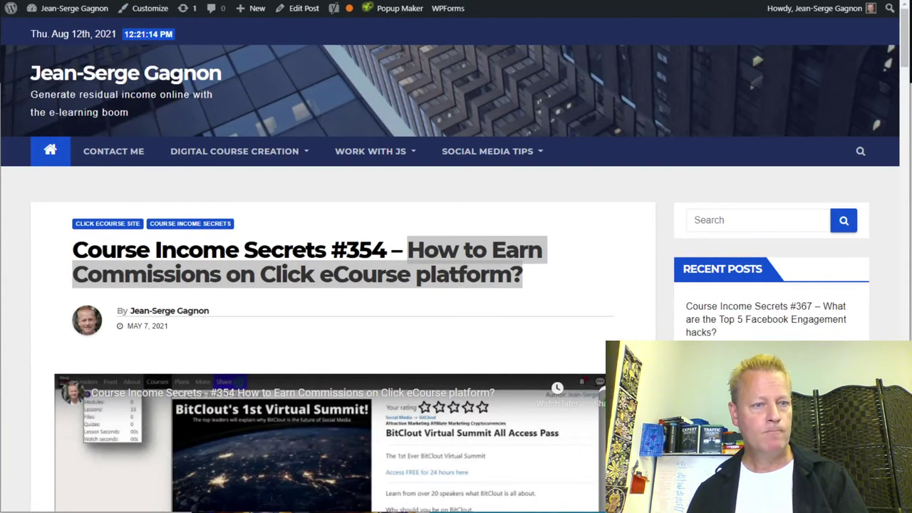
key(alt+Left)
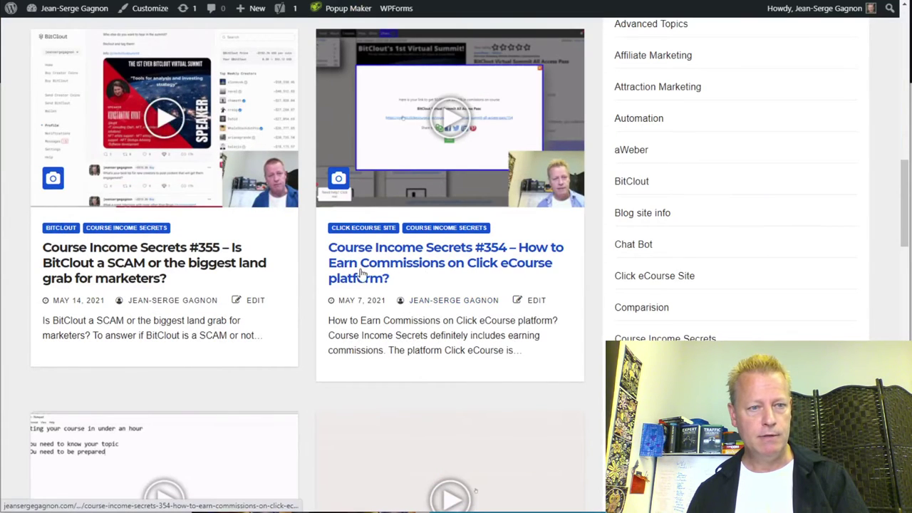
right_click(425, 263)
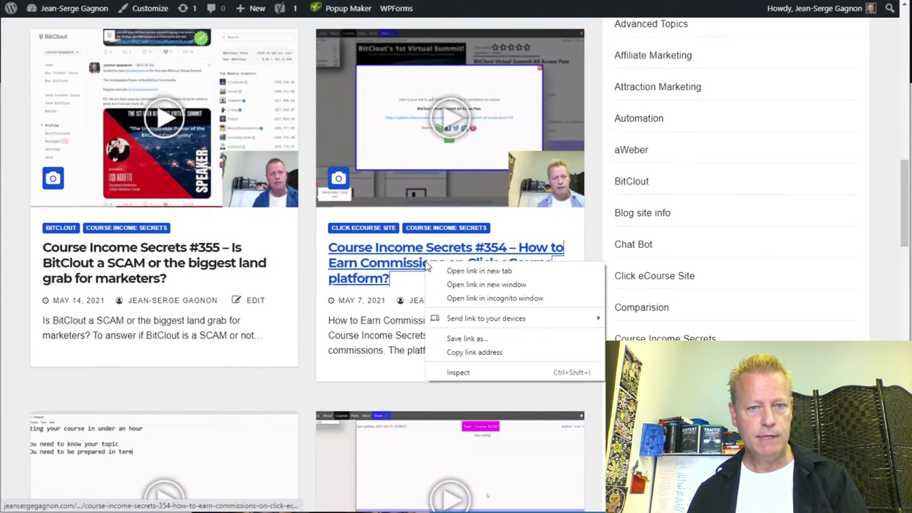
click(474, 352)
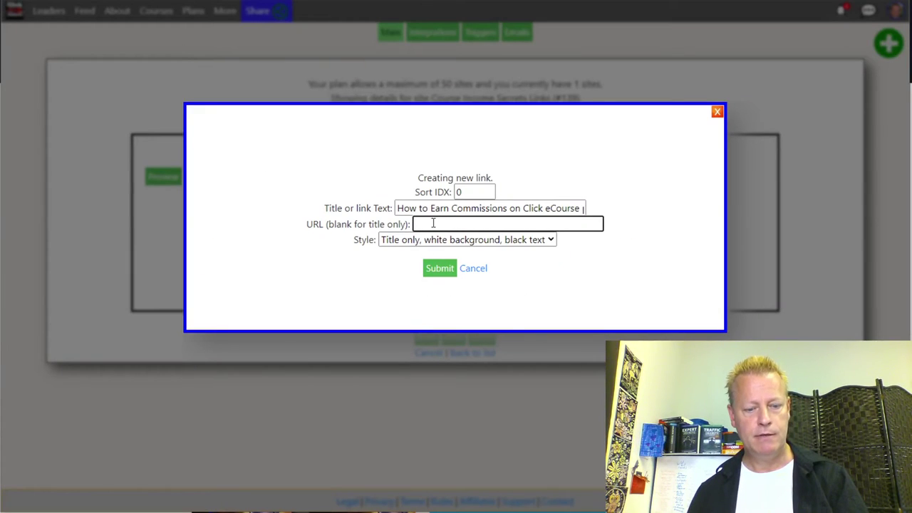
- Choose the style "Green background, black text" for the commissions link and submit it
click(467, 240)
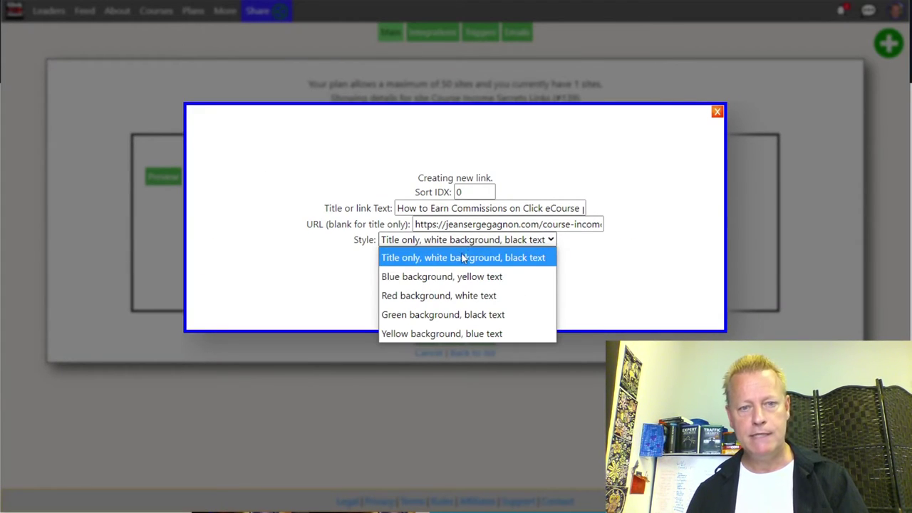
click(437, 313)
click(437, 267)
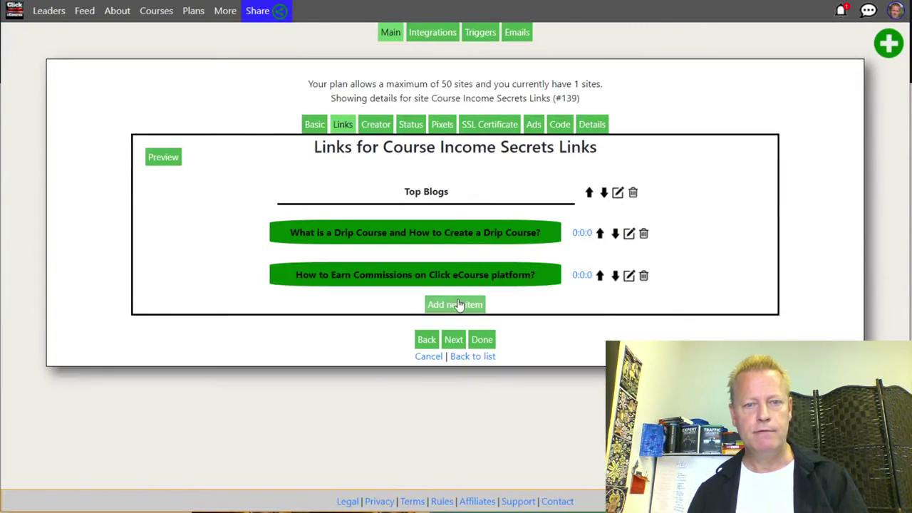
- Add a title-only item with the text "Click eCourse comparisions" below the blog links
click(453, 305)
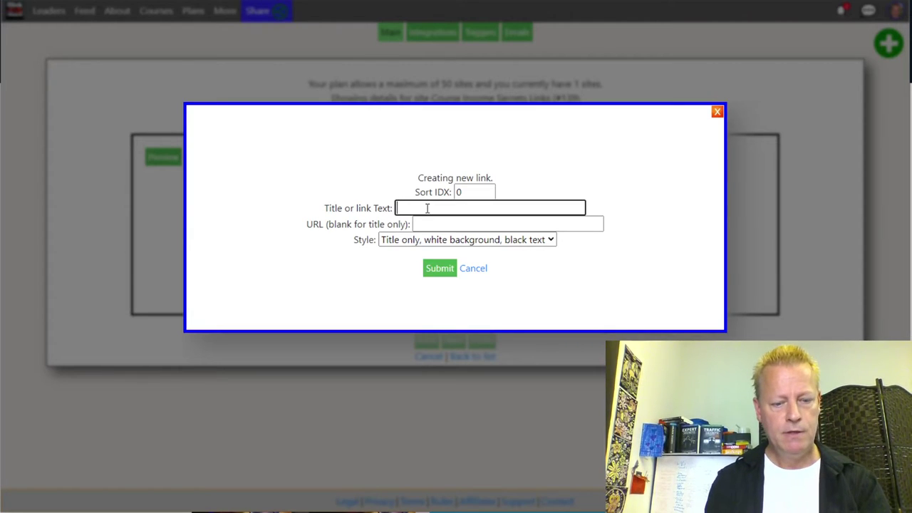
text(Clicke)
key(BackSpace)
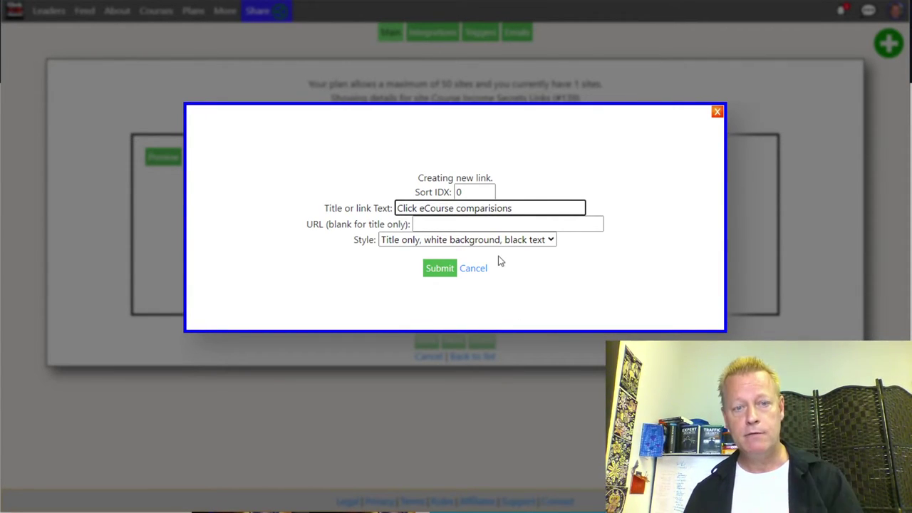
click(439, 271)
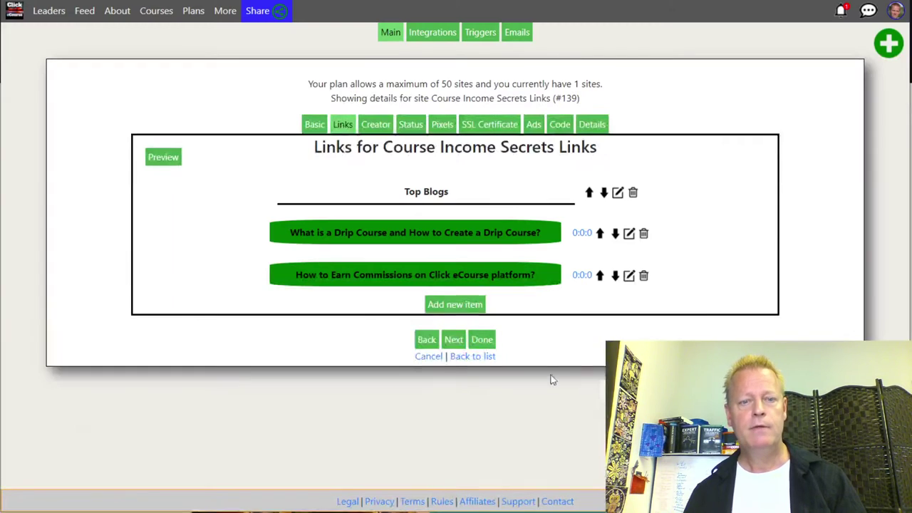
- Start a new link item and enter "Teachables Comparision" as its text
click(455, 343)
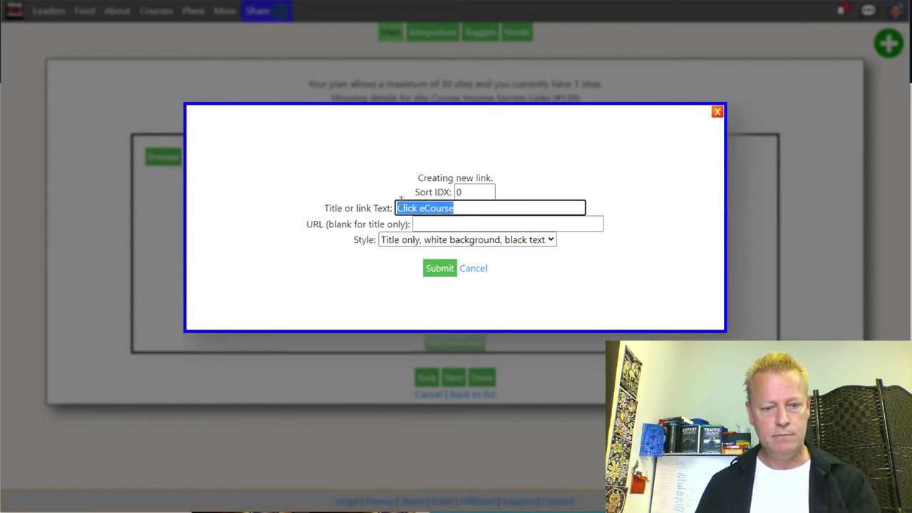
text(T)
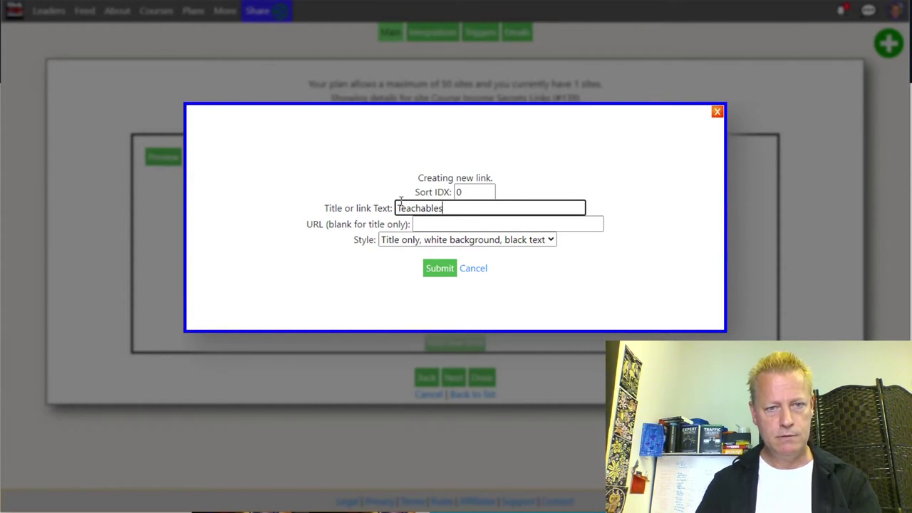
text(eachables Comparision)
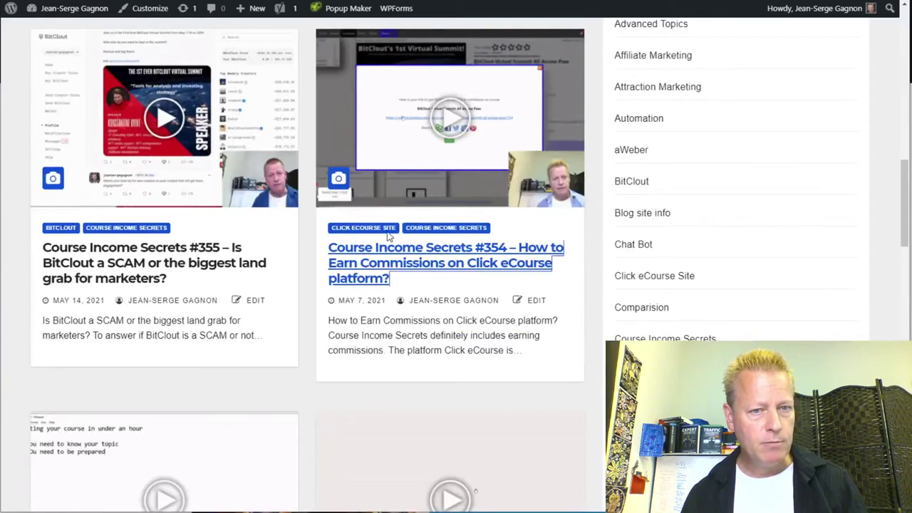
- Find the Course Income Secrets #358 Teachable post on the blog's first page and copy its link address into the new link's URL
scroll(285, 321, up, 5)
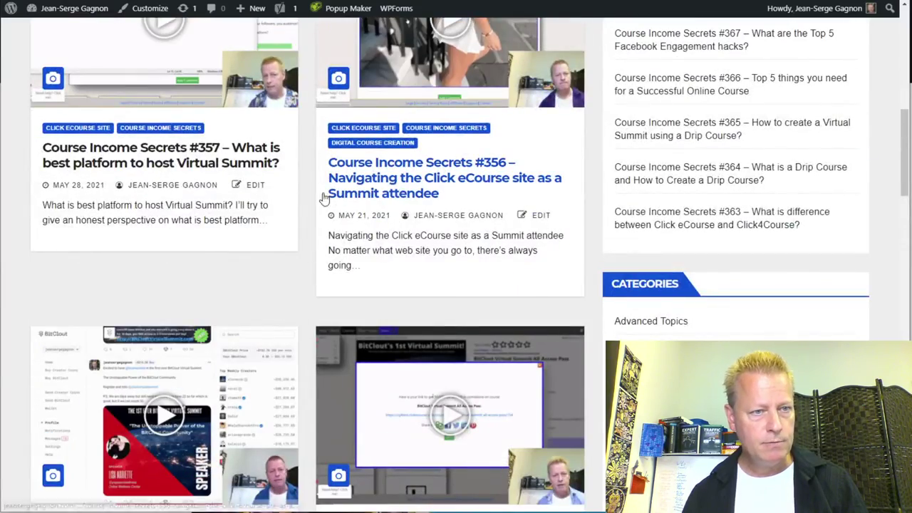
scroll(378, 256, up, 4)
scroll(346, 317, down, 6)
scroll(346, 317, down, 15)
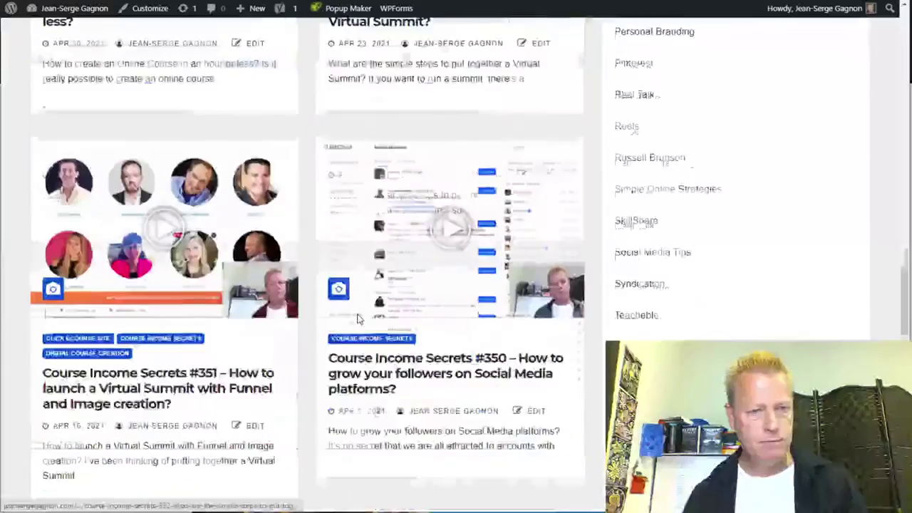
scroll(358, 321, down, 10)
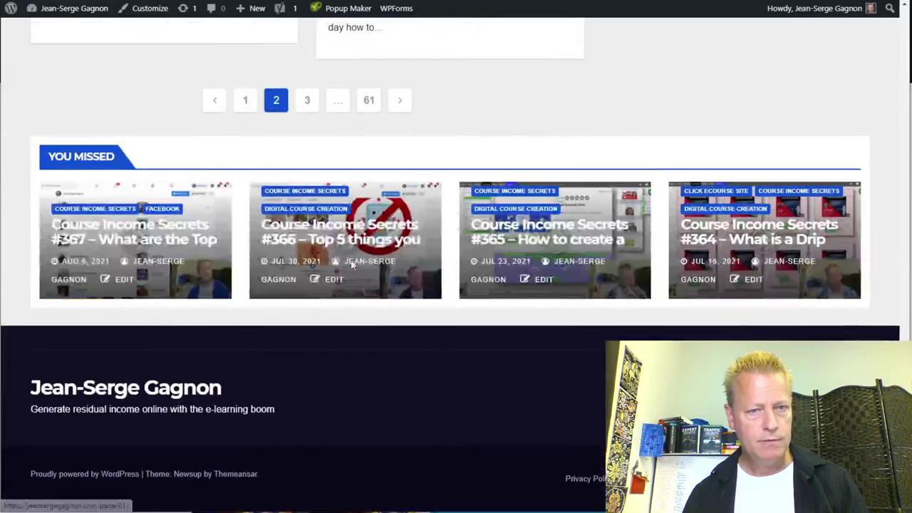
click(243, 99)
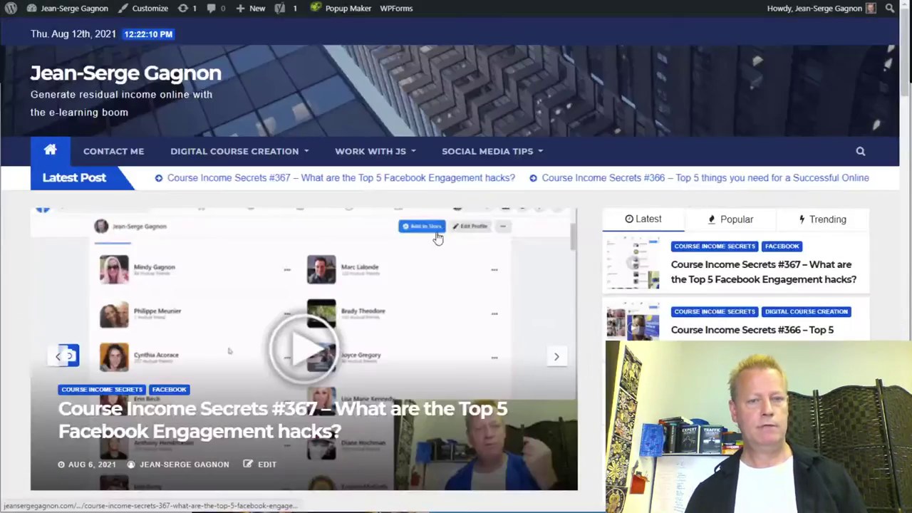
scroll(447, 206, down, 15)
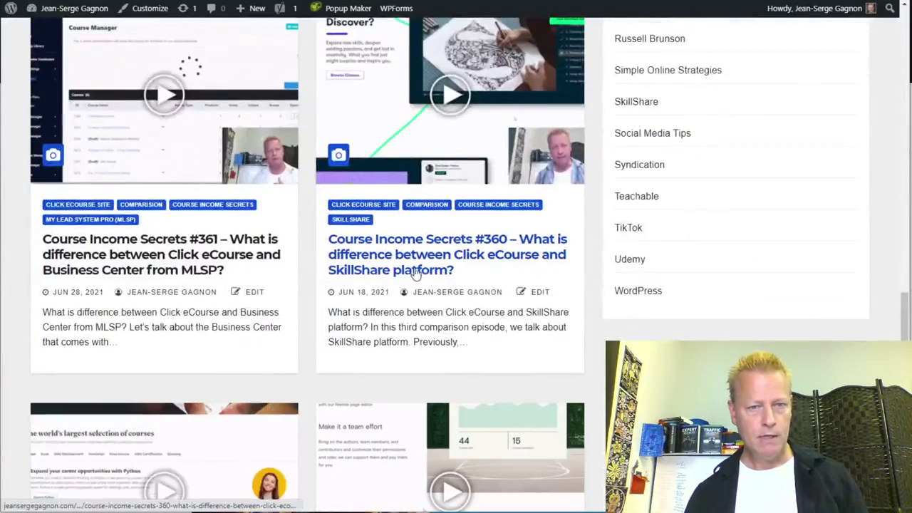
scroll(238, 306, down, 6)
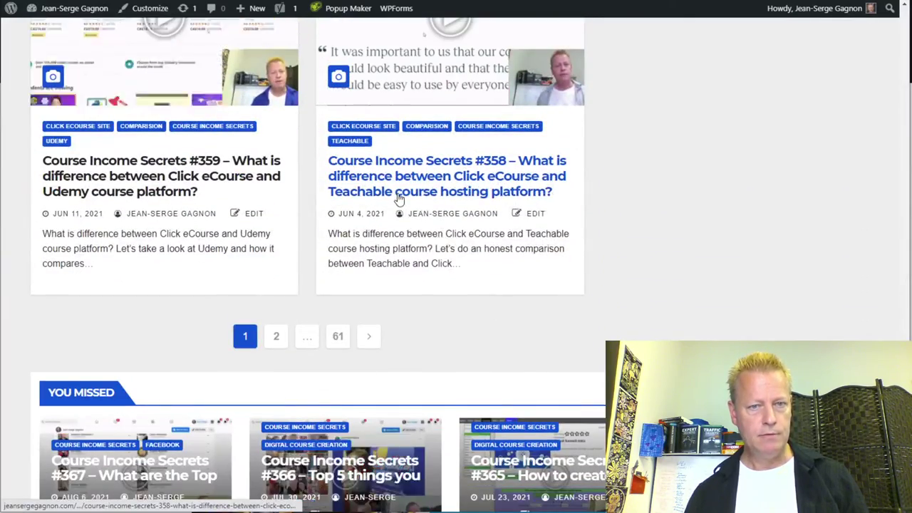
right_click(413, 191)
click(446, 283)
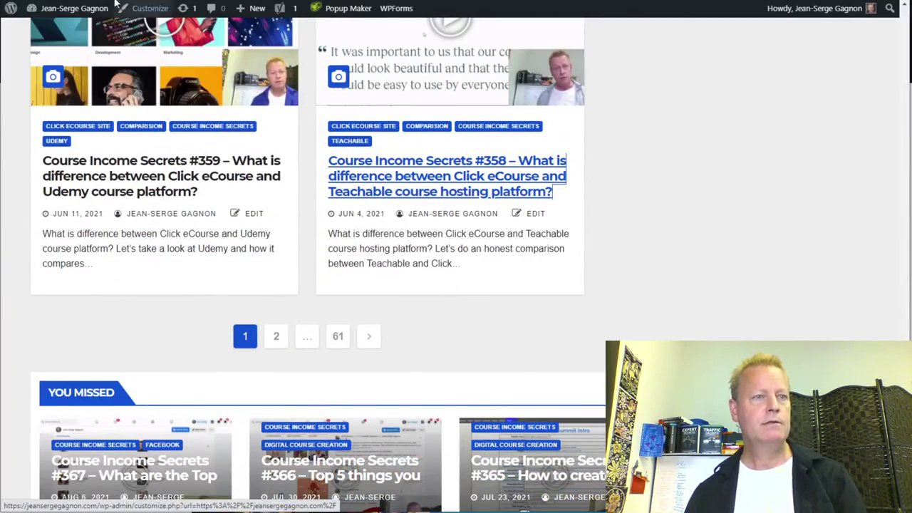
key(alt+Tab)
click(452, 224)
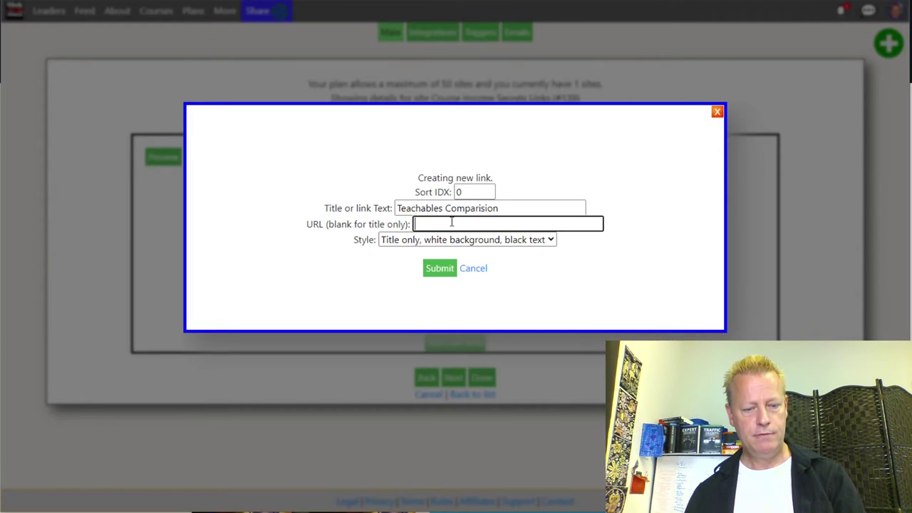
- Choose the style "Yellow background, blue text" for the Teachables Comparision link and submit it
click(458, 241)
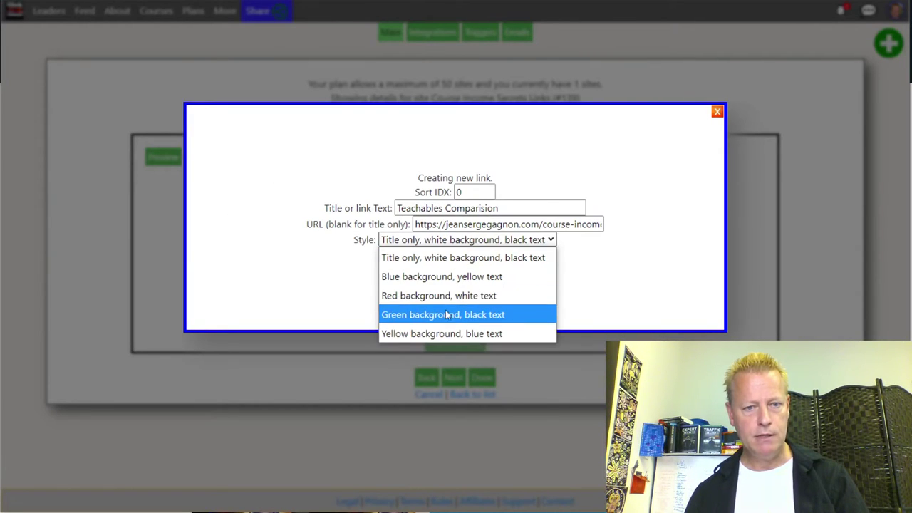
click(436, 332)
click(440, 269)
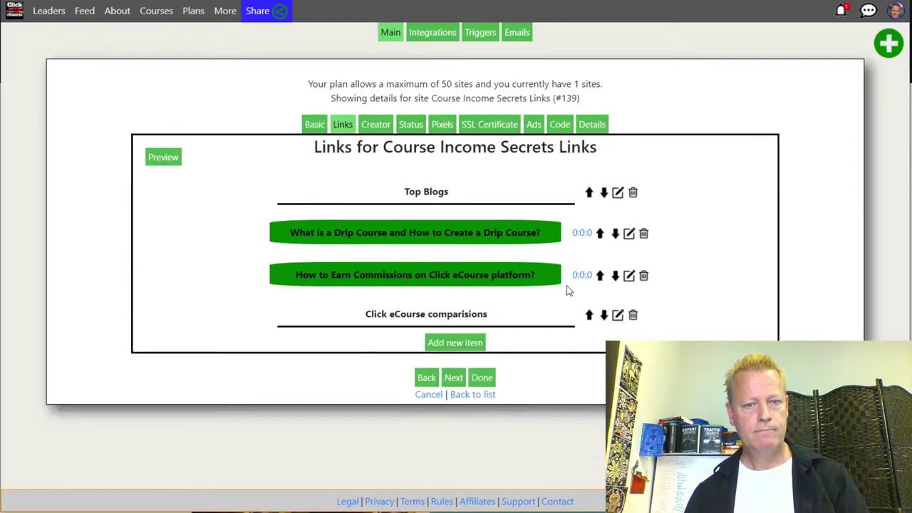
- Start another link item and enter "Udemy Comparision" as its text
click(481, 383)
click(439, 207)
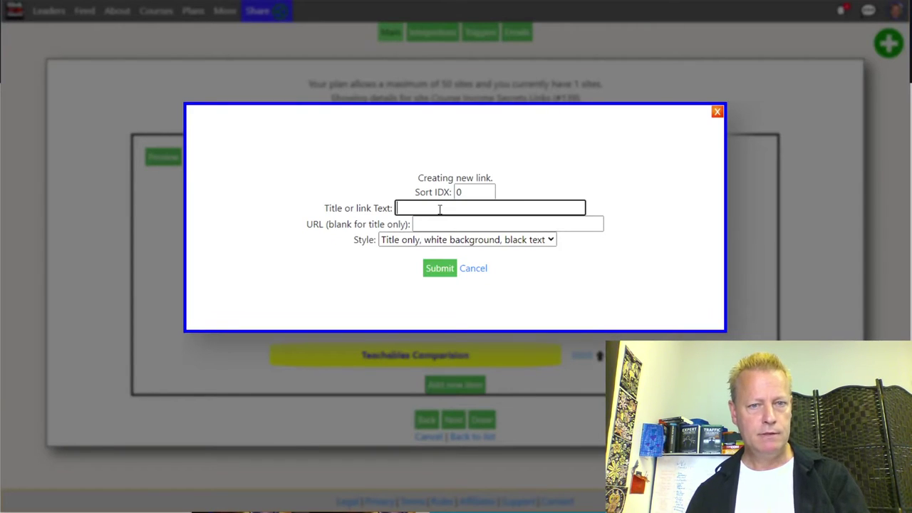
text(Udemy)
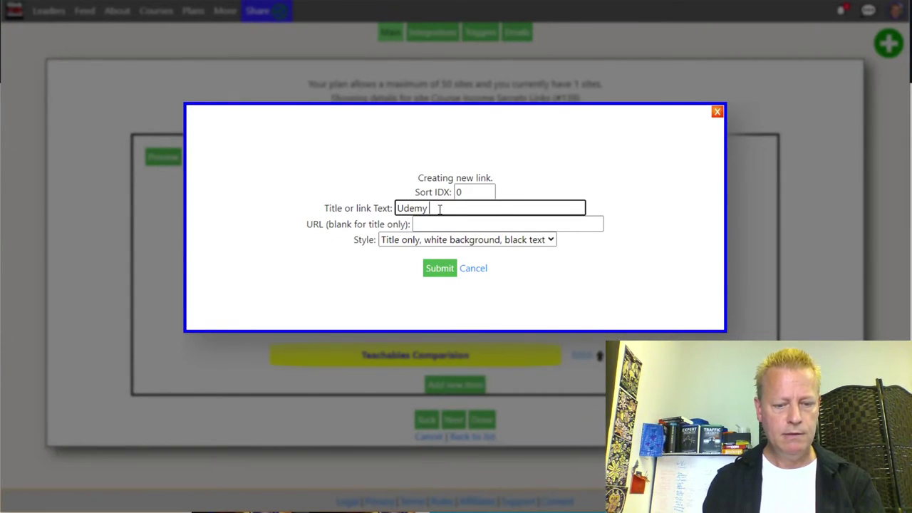
text( Comparision)
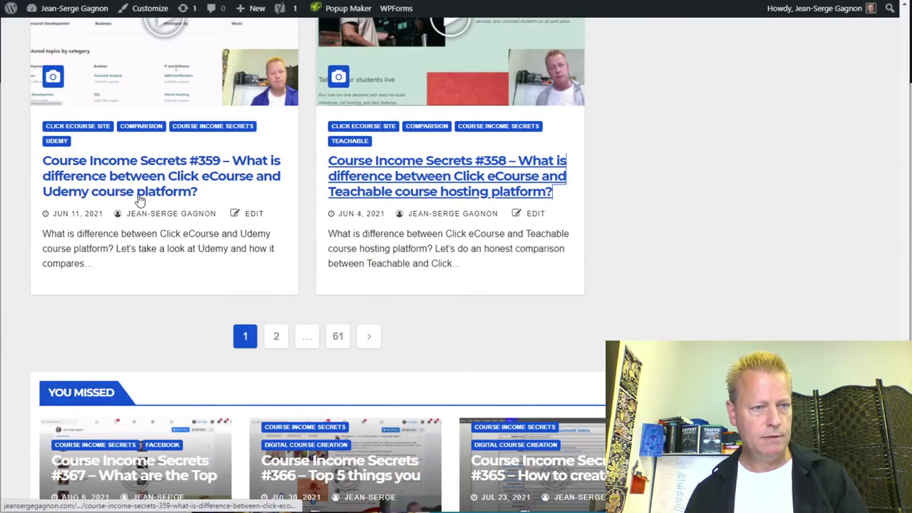
- Copy the Course Income Secrets #359 Udemy post's link address from the blog into the new link's URL
right_click(140, 201)
click(230, 285)
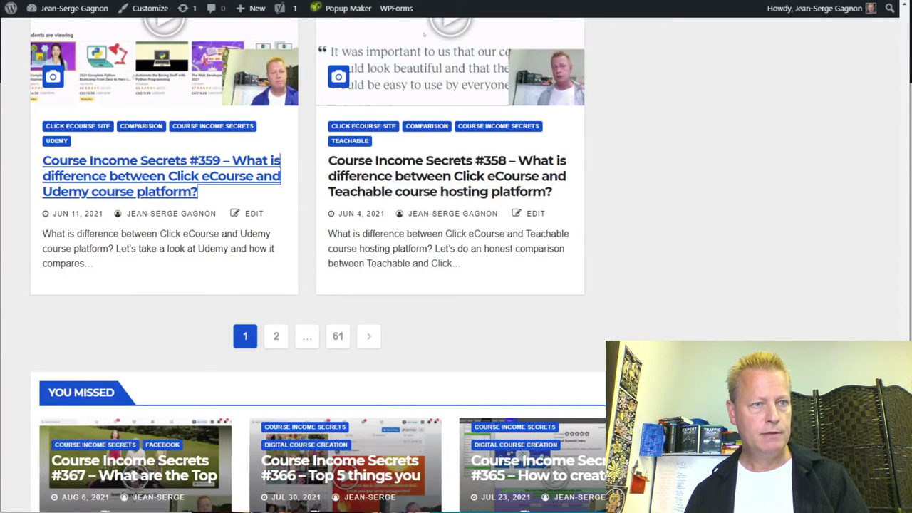
key(ctrl+Tab)
click(448, 225)
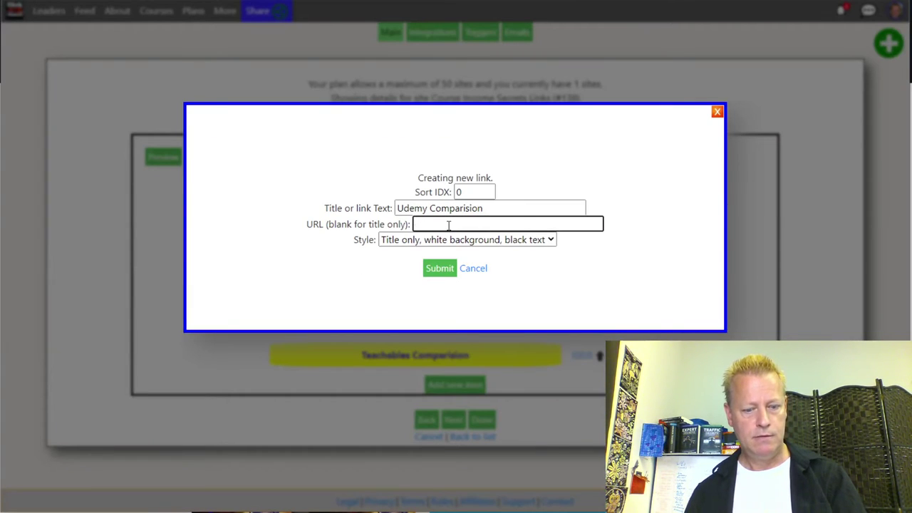
- Choose the style "Yellow background, blue text" for the Udemy Comparision link and submit it
click(436, 240)
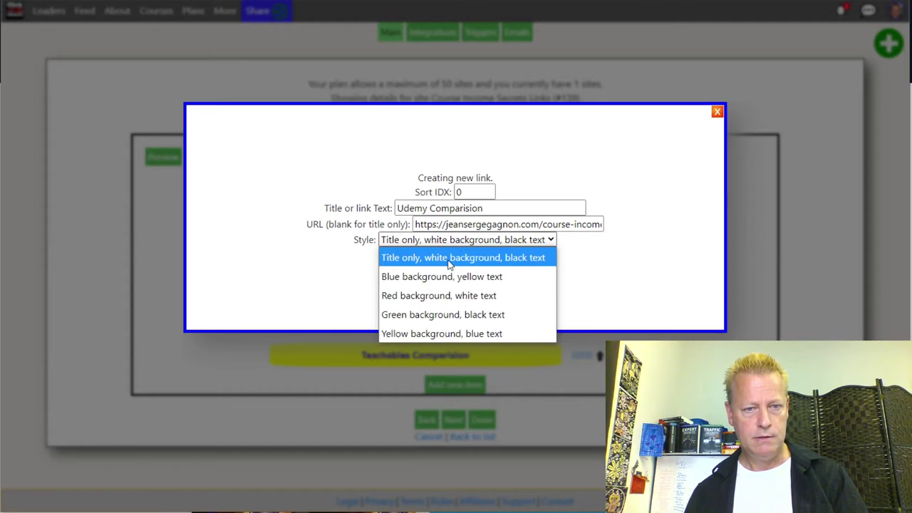
click(435, 332)
click(438, 269)
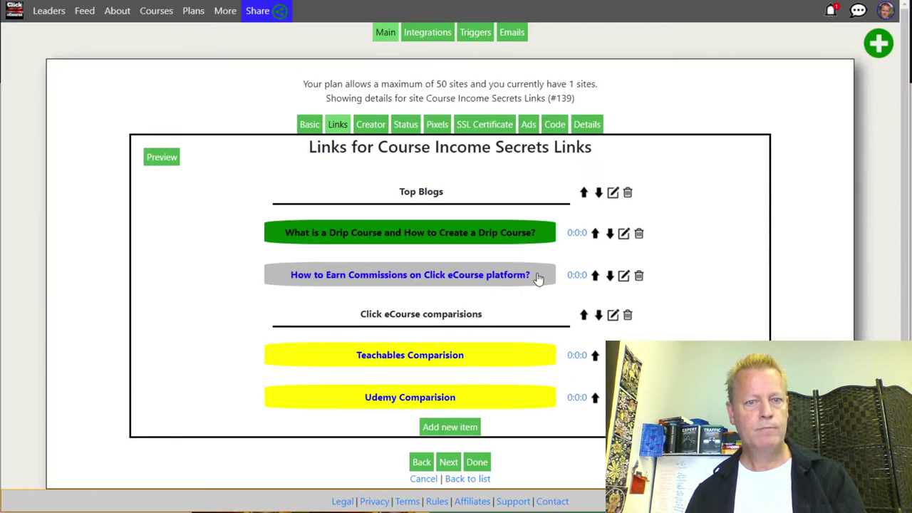
- Start another link item and copy the link address of the Course Income Secrets #360 SkillShare post from the blog
click(448, 427)
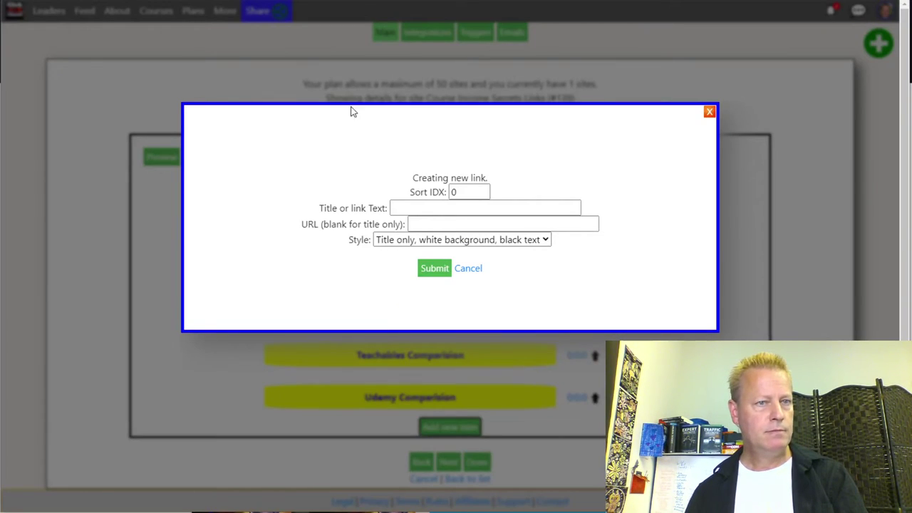
click(431, 208)
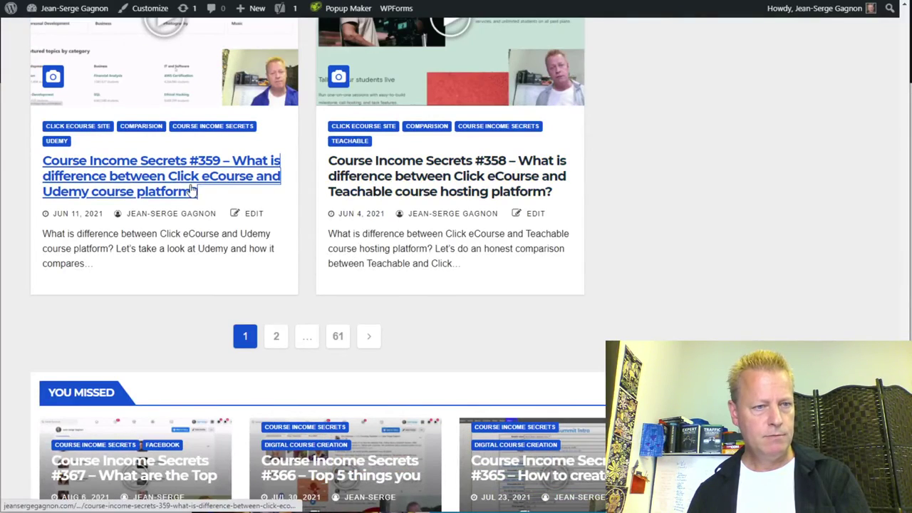
scroll(191, 188, up, 4)
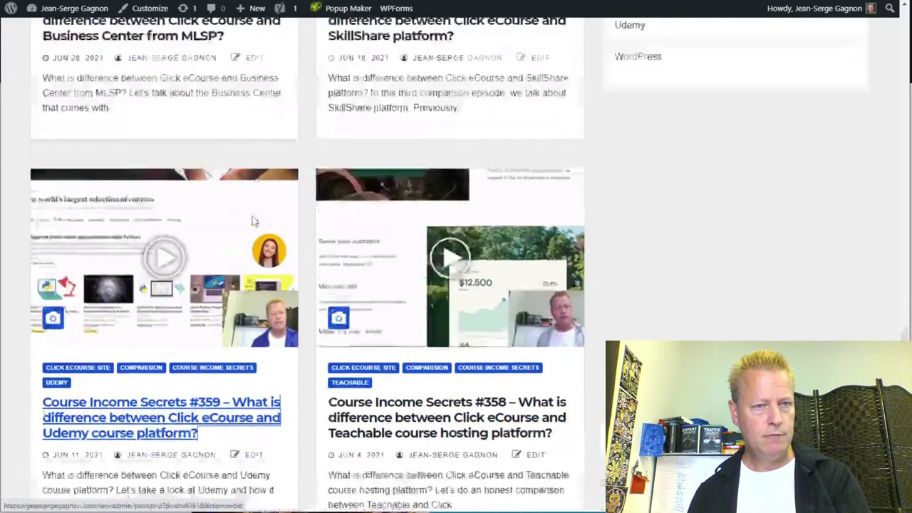
right_click(380, 93)
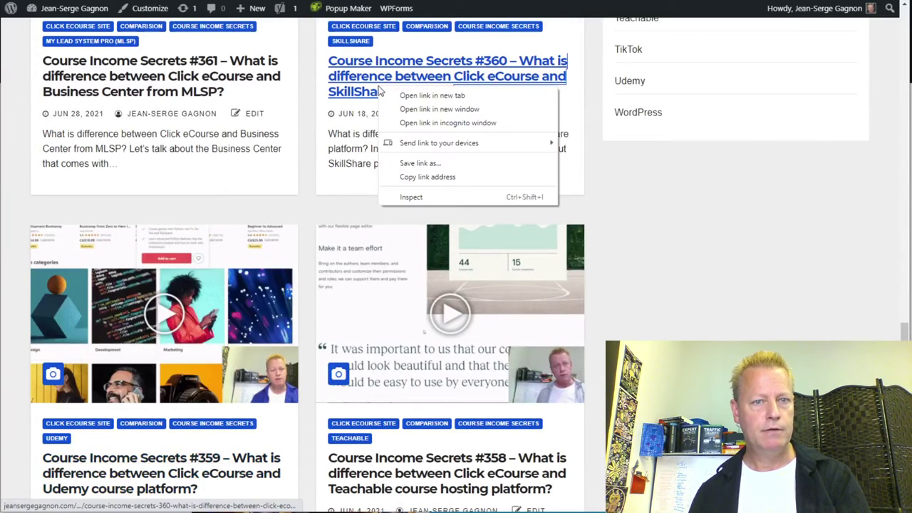
click(420, 177)
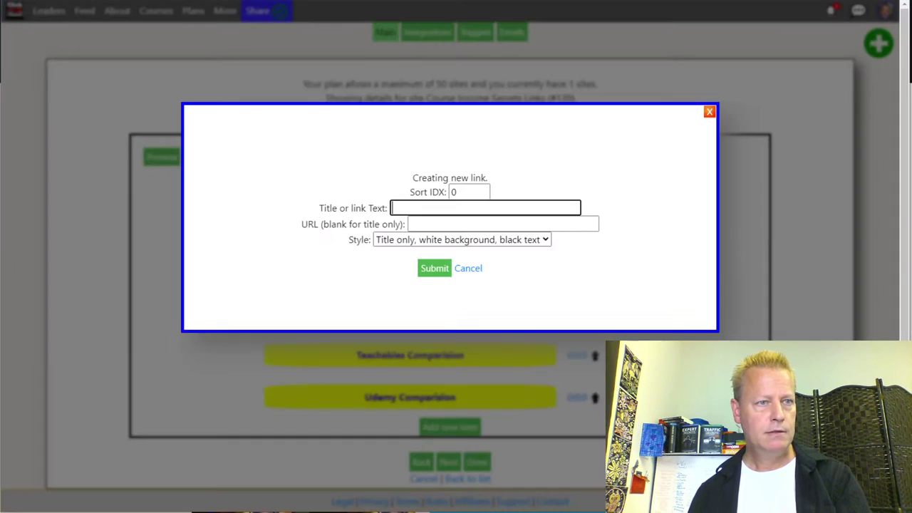
- Enter "SkillShare Comparision" as the new link's text and paste the copied post address as its URL
click(403, 207)
text(Sk)
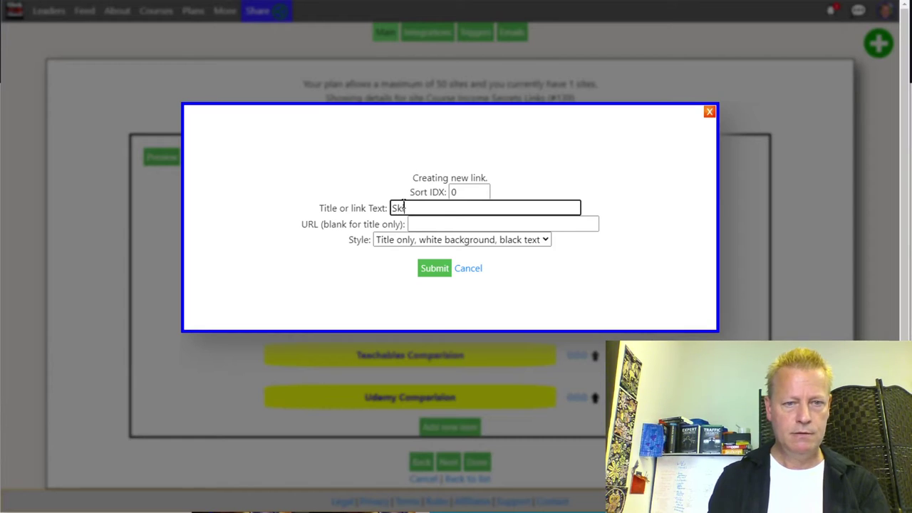
text(illShare Comparisio)
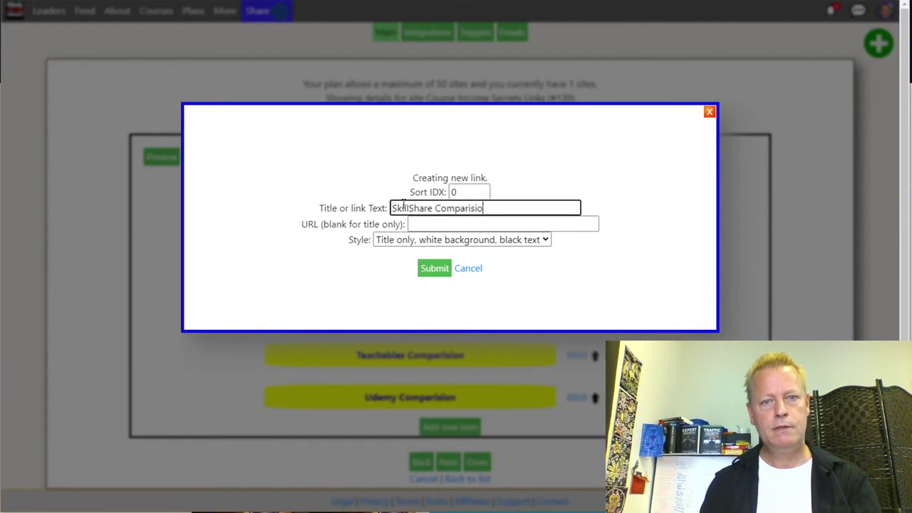
text(n)
click(437, 225)
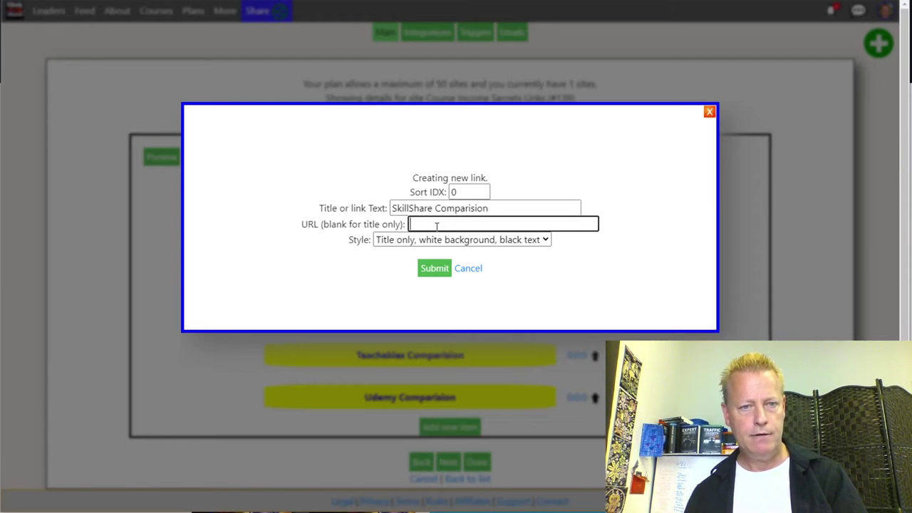
- Choose the style "Yellow background, blue text" for the SkillShare Comparision link and submit it
click(430, 242)
click(437, 331)
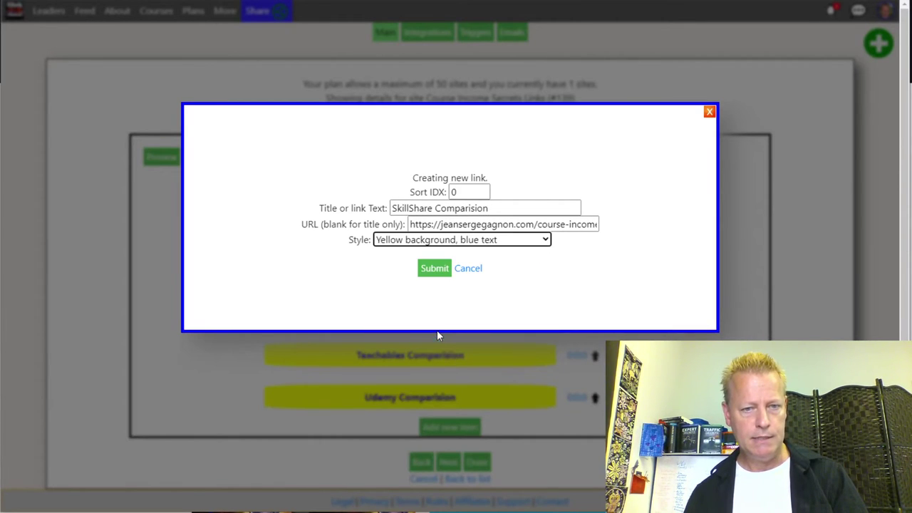
click(430, 270)
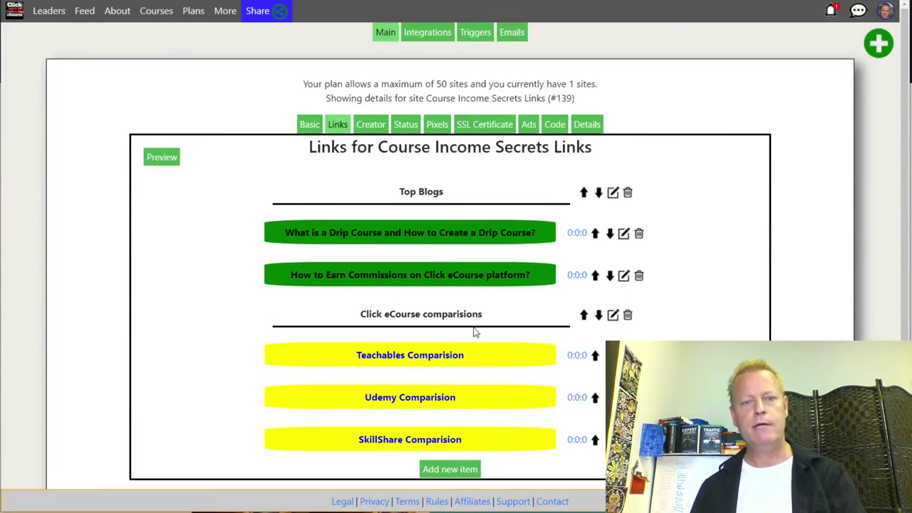
- Preview the links page with its blog and comparison sections, and return to the links list
click(164, 159)
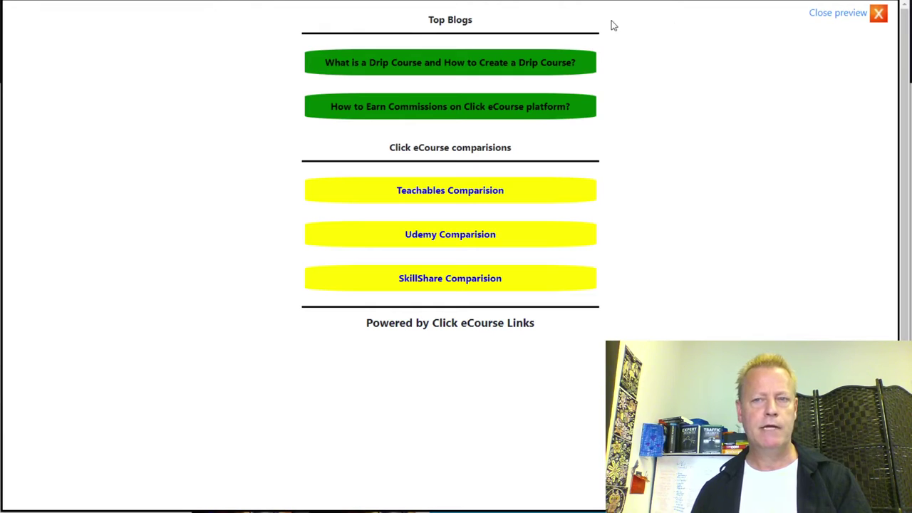
click(848, 15)
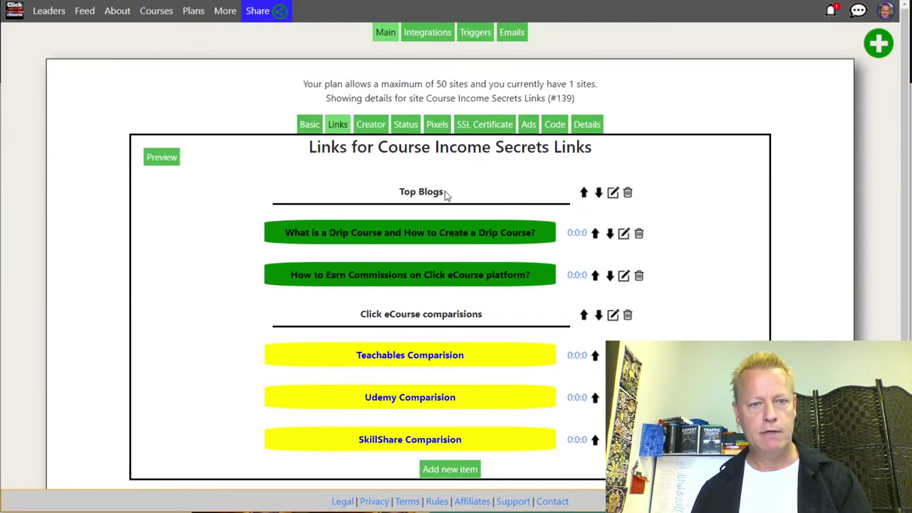
scroll(456, 271, down, 1)
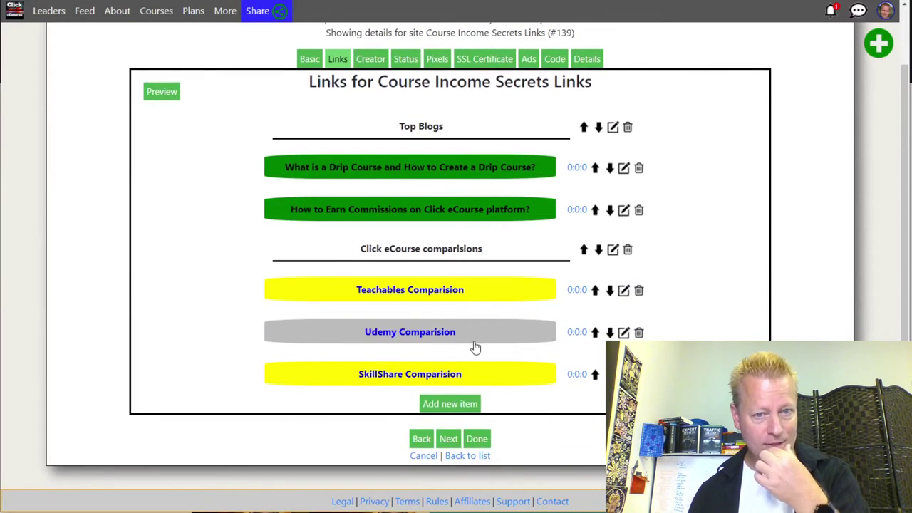
scroll(473, 336, up, 1)
scroll(485, 313, down, 1)
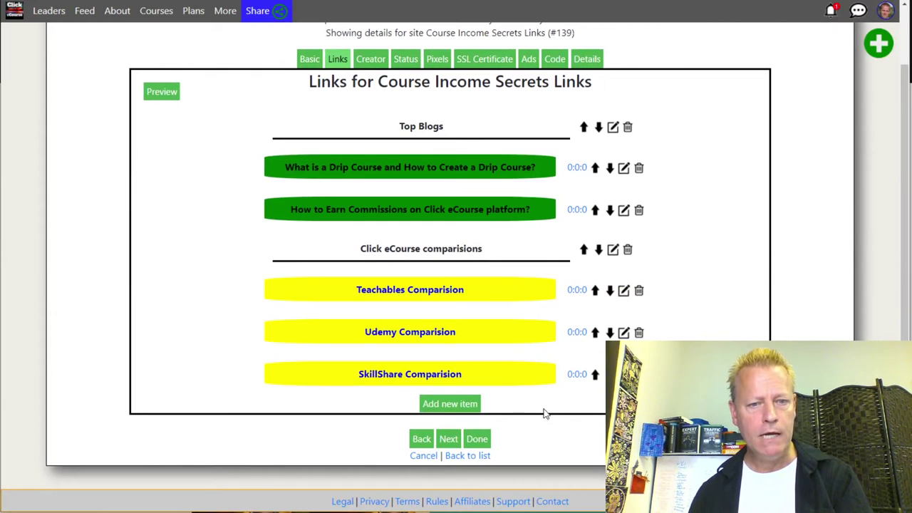
- Add a title-only item "Click eCourse Features" to the end of the links list, leaving the URL blank
click(451, 403)
click(441, 208)
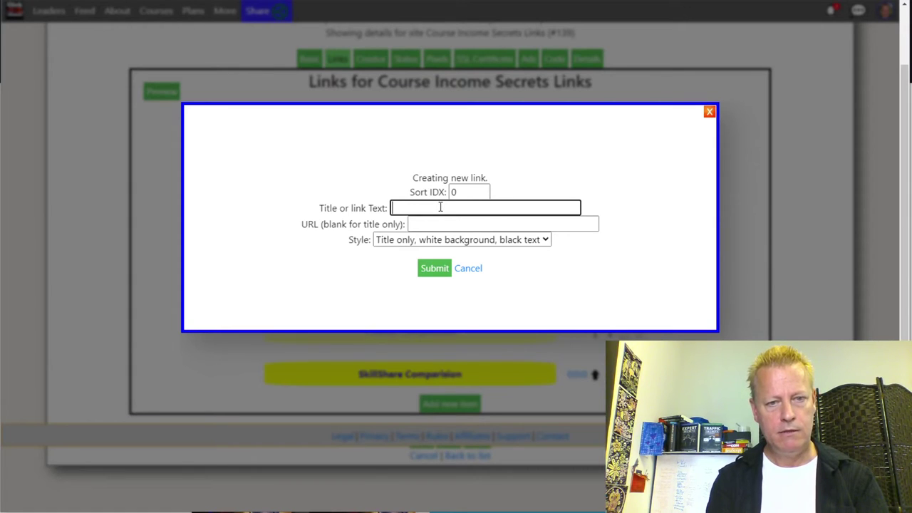
text(Click e)
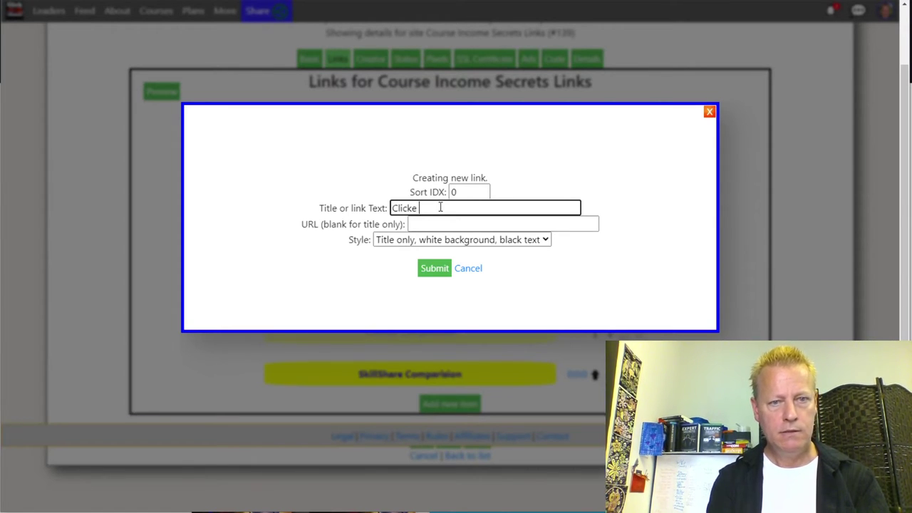
key(BackSpace)
text(eCours)
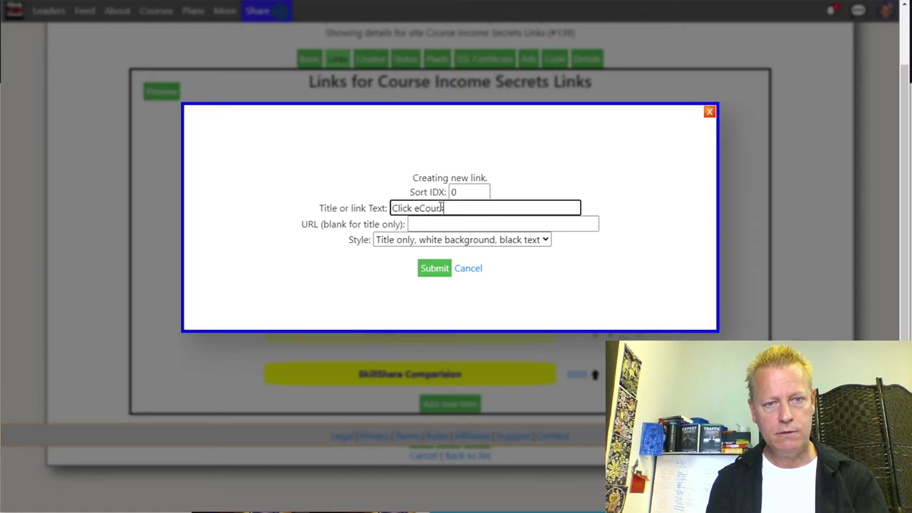
text(e Features)
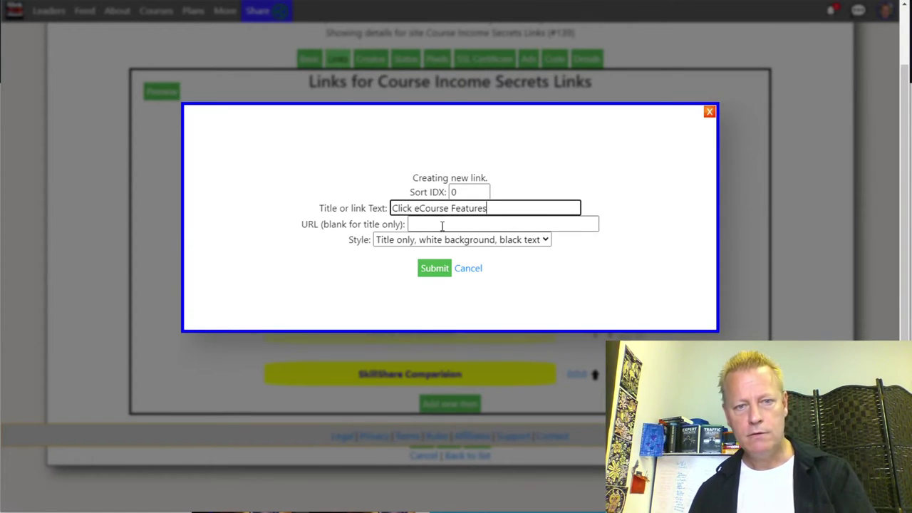
click(442, 225)
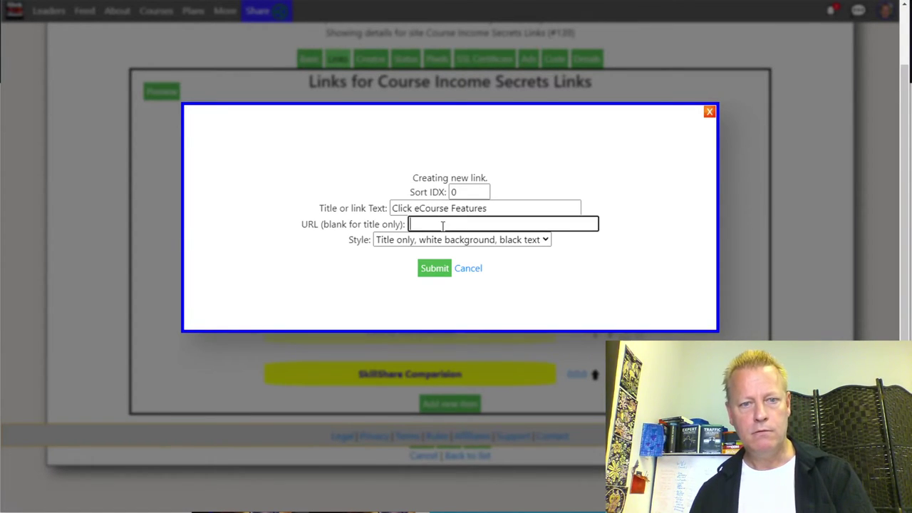
click(441, 271)
- Start another link item and copy the link address of the Course Income Secrets #364 Drip Course post from the blog
scroll(543, 423, down, 1)
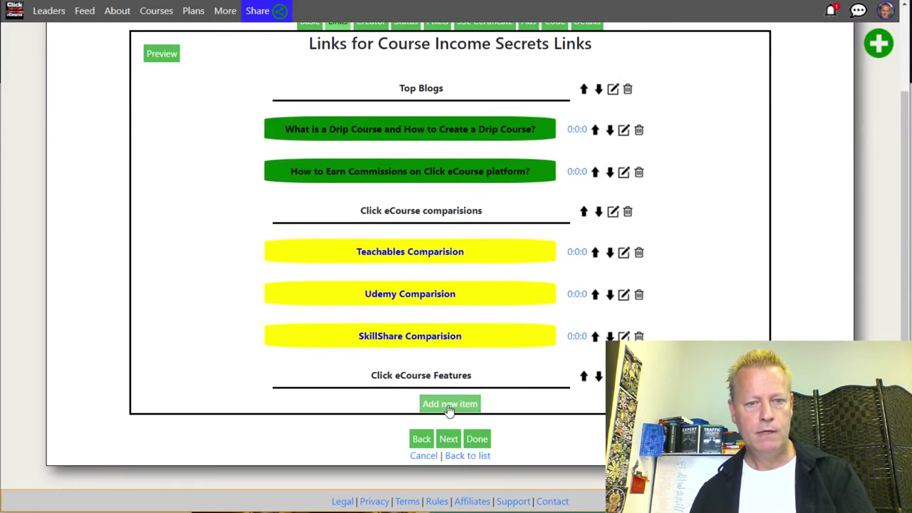
click(449, 404)
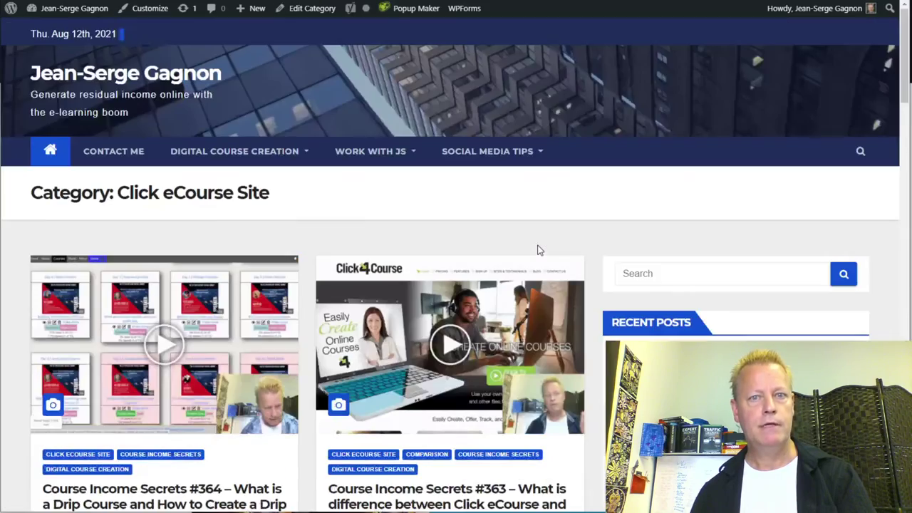
scroll(539, 248, down, 7)
scroll(326, 344, down, 6)
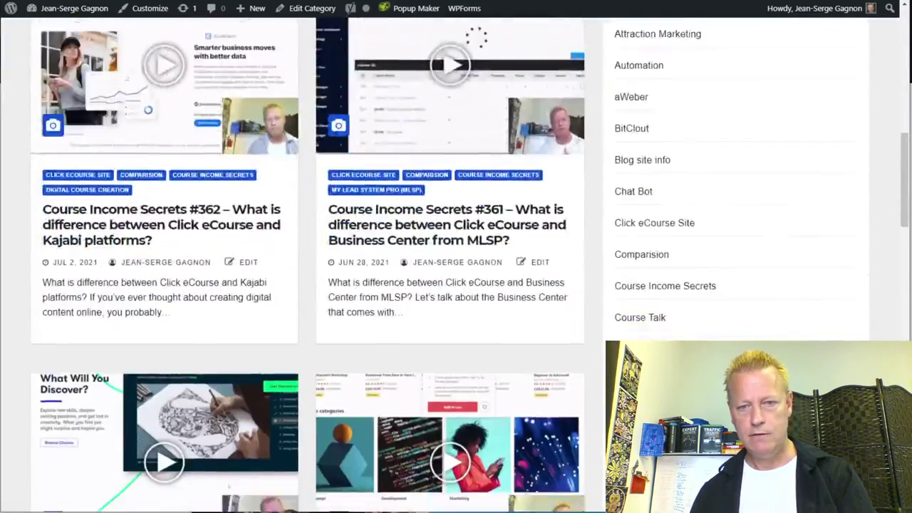
scroll(243, 345, up, 4)
scroll(242, 345, up, 5)
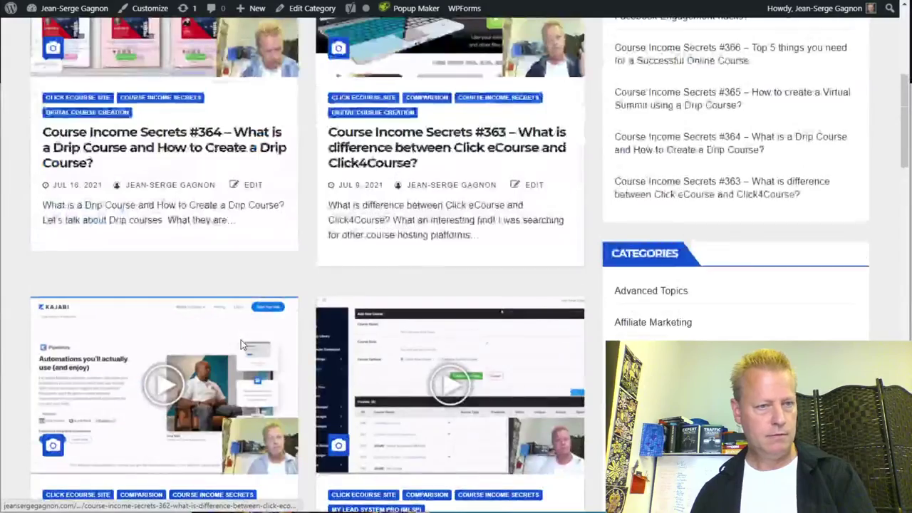
scroll(253, 360, down, 2)
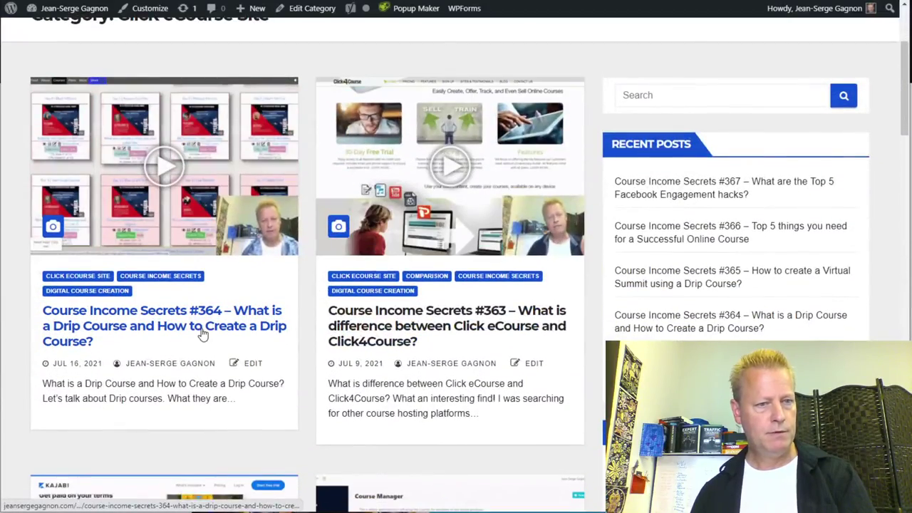
right_click(205, 328)
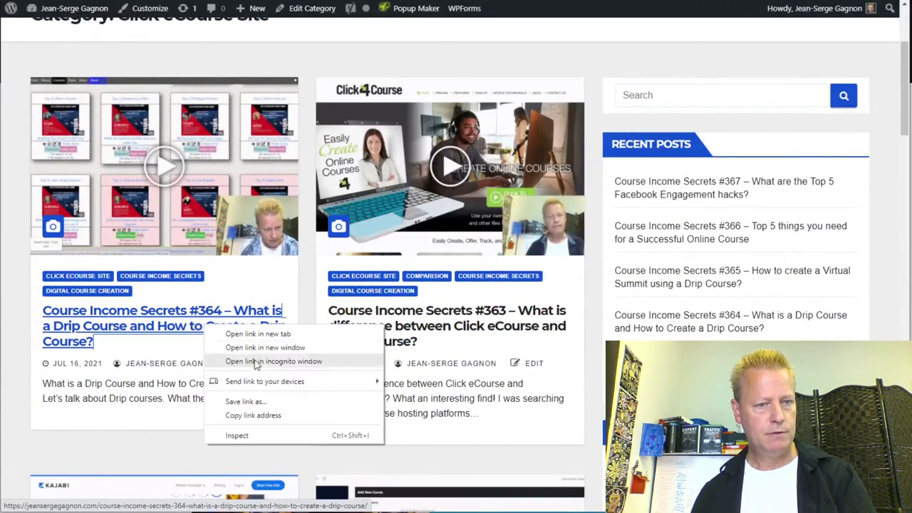
click(250, 415)
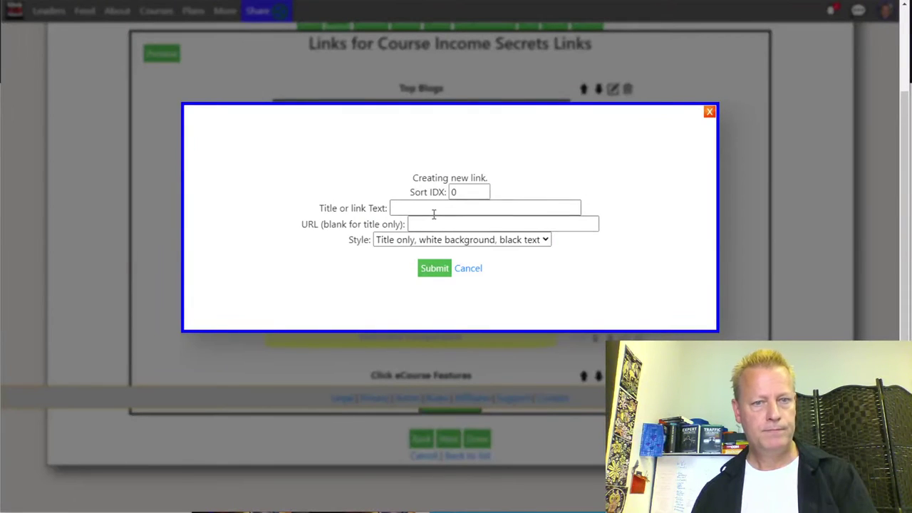
- Enter "Creating a Drip Course" as the new link's text and paste the copied post address as its URL
click(433, 212)
text(Creating a Drip Course)
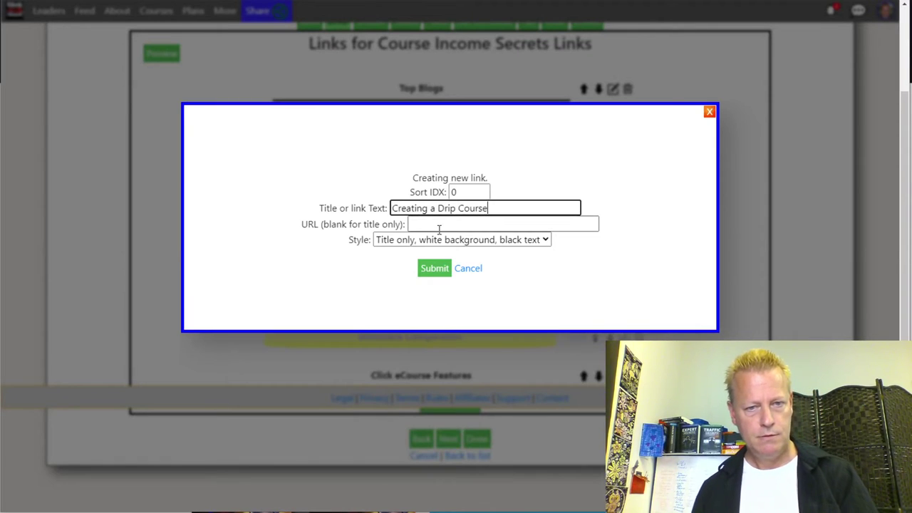
click(439, 226)
key(ctrl+v)
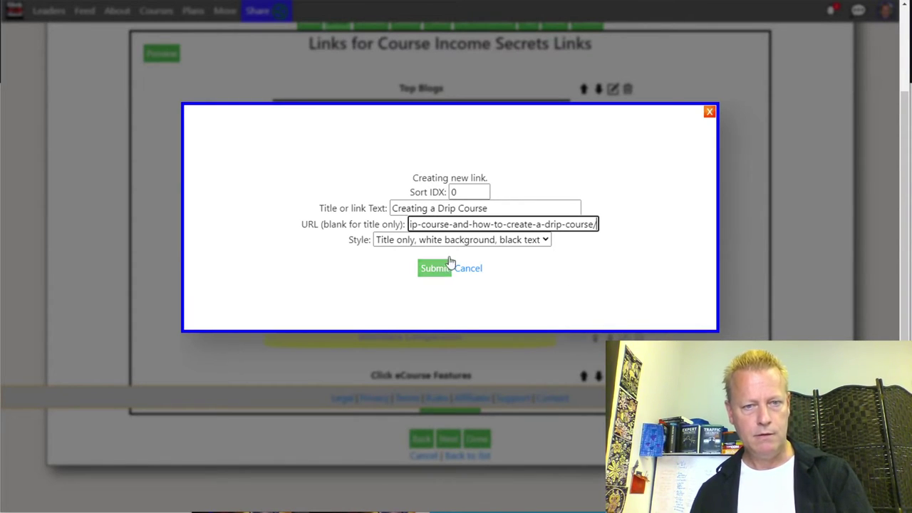
- Choose the style "Red background, white text" for the Creating a Drip Course link and submit it
click(449, 240)
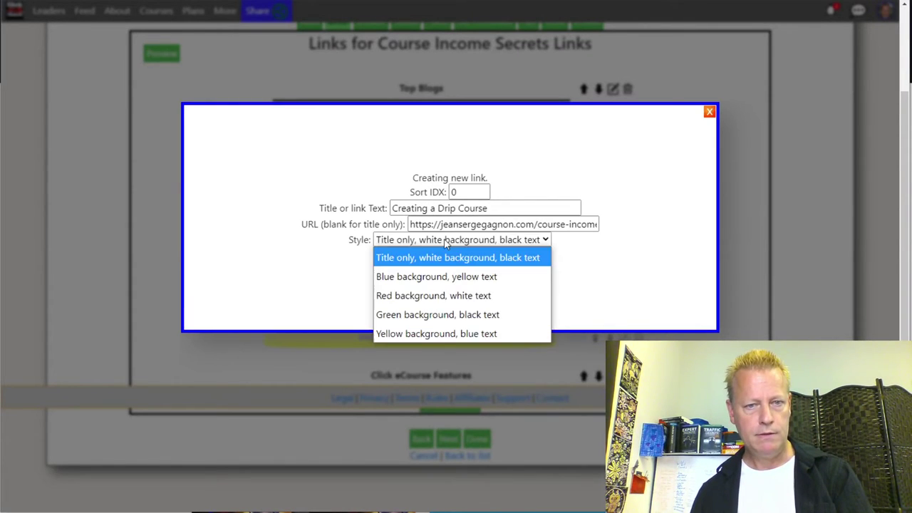
click(441, 293)
click(434, 268)
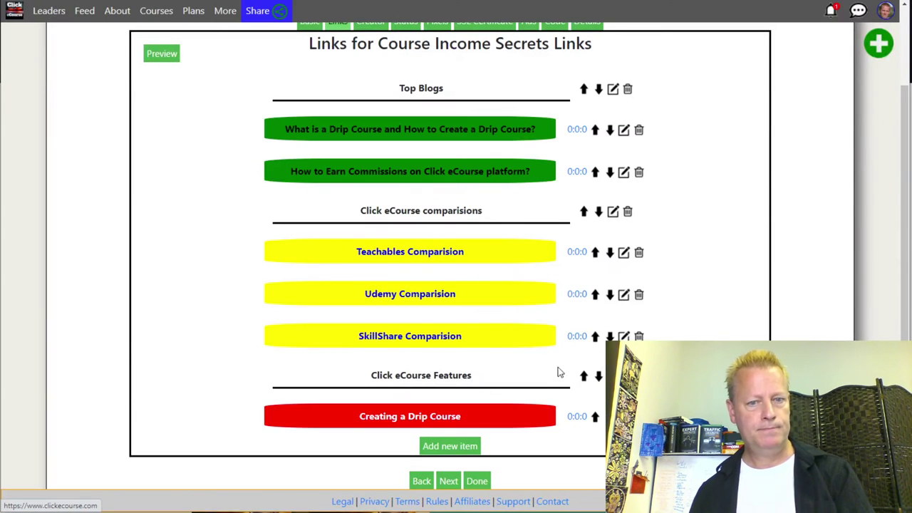
- Start another link item and copy the link address of the Course Income Secrets #352 Virtual Summit post from the blog category's page 2
click(442, 446)
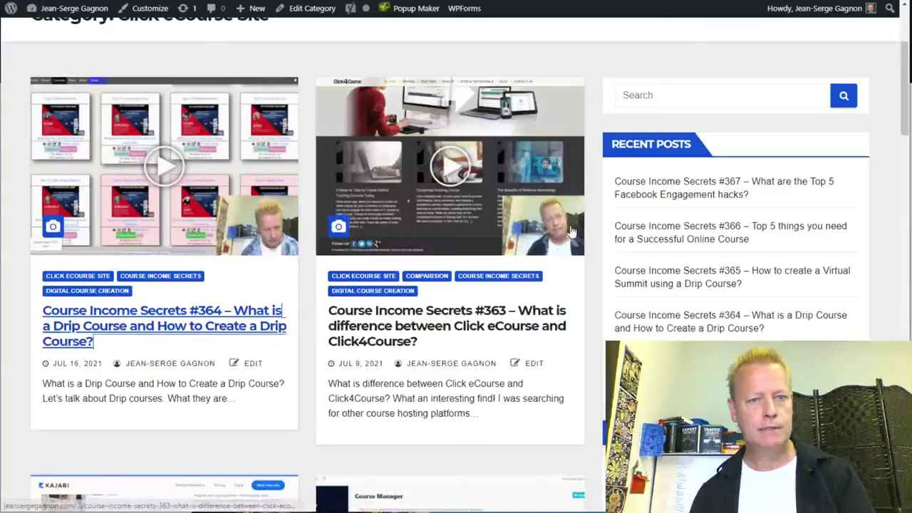
scroll(410, 315, up, 2)
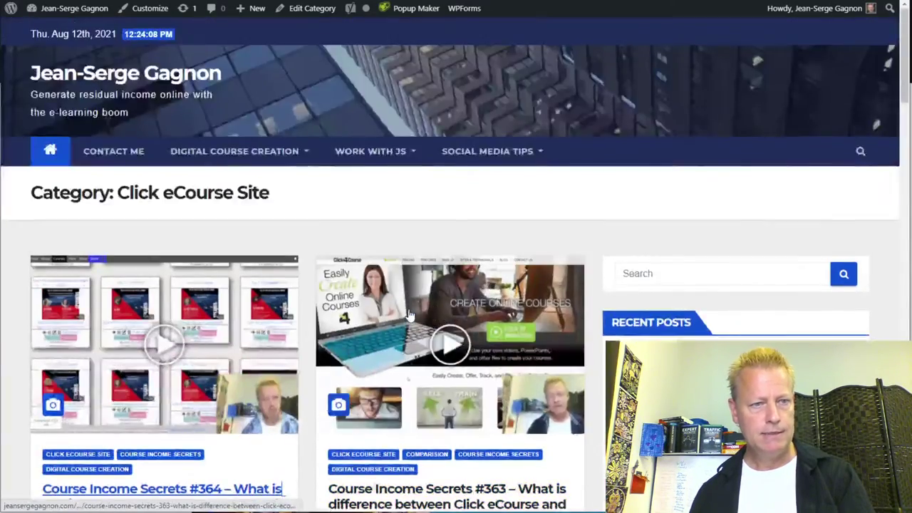
scroll(404, 303, down, 15)
scroll(404, 298, down, 5)
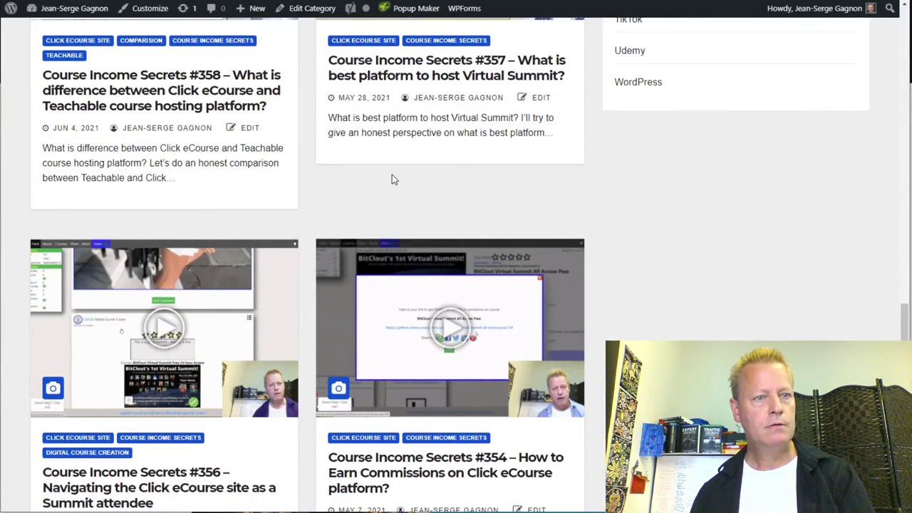
scroll(252, 145, down, 3)
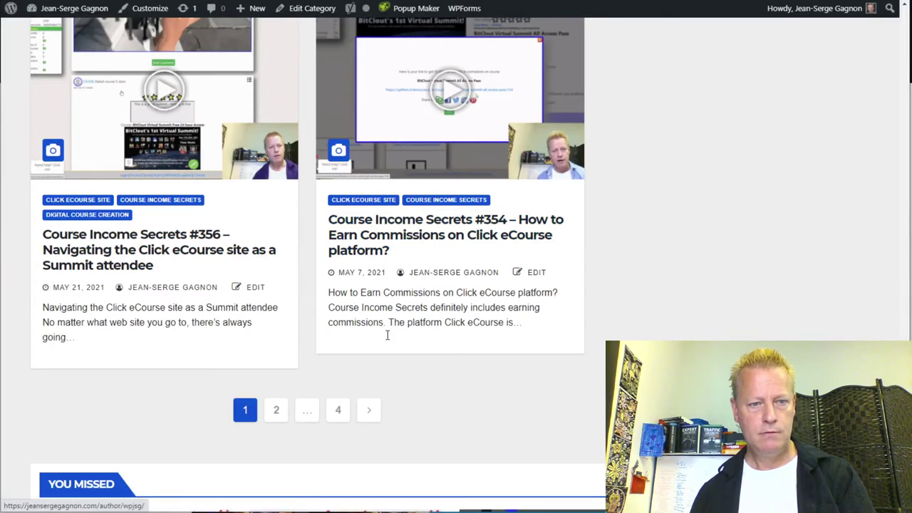
click(275, 411)
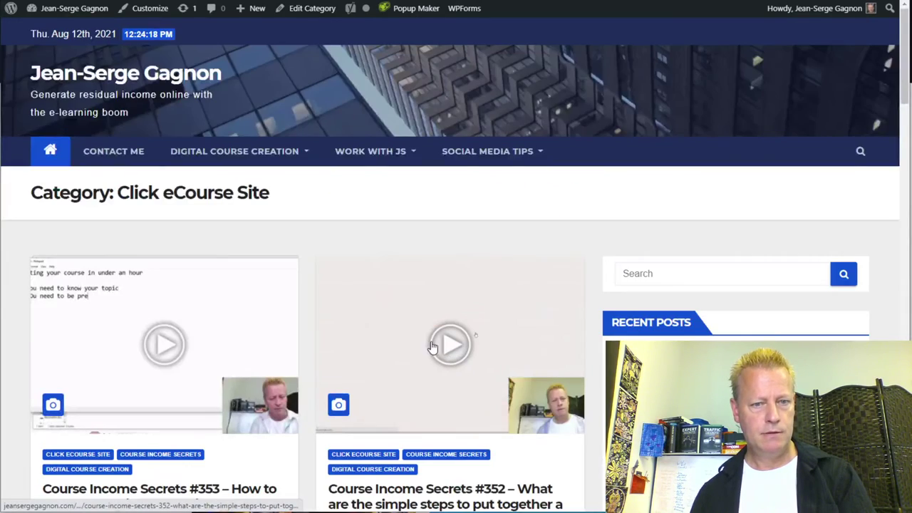
scroll(448, 334, down, 4)
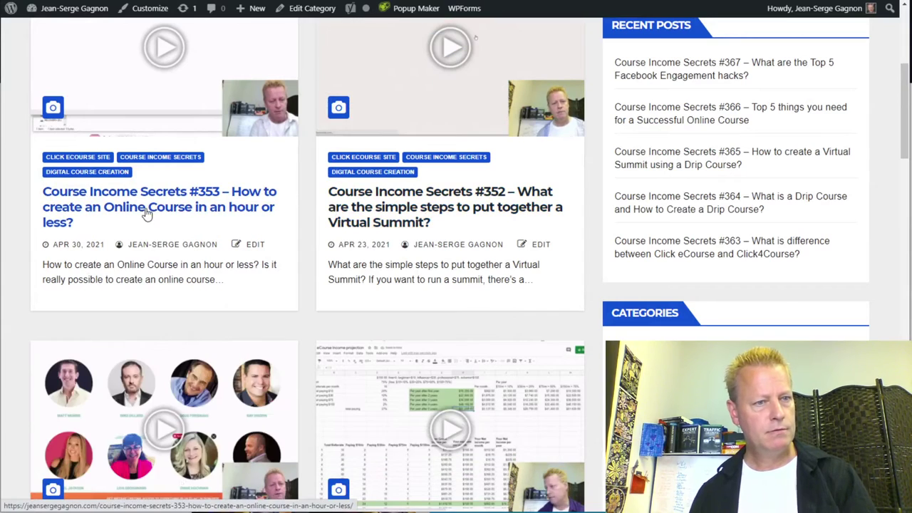
right_click(419, 214)
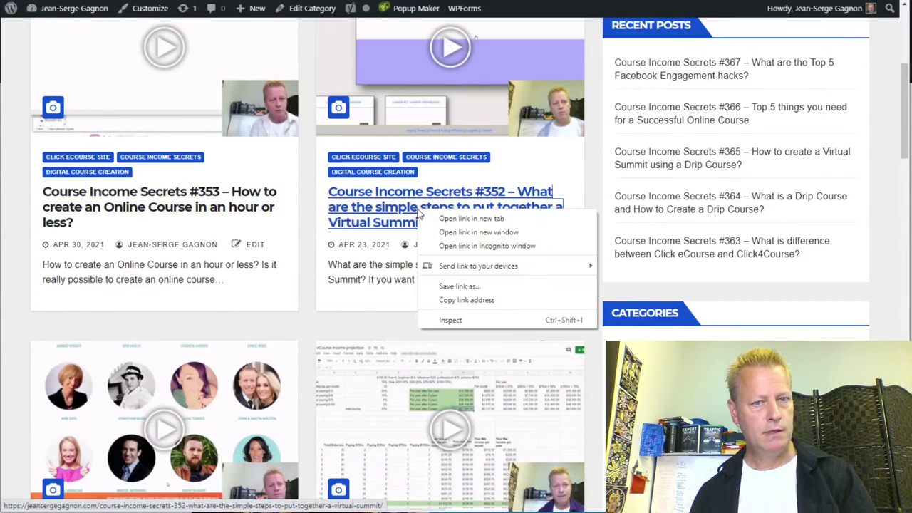
click(491, 299)
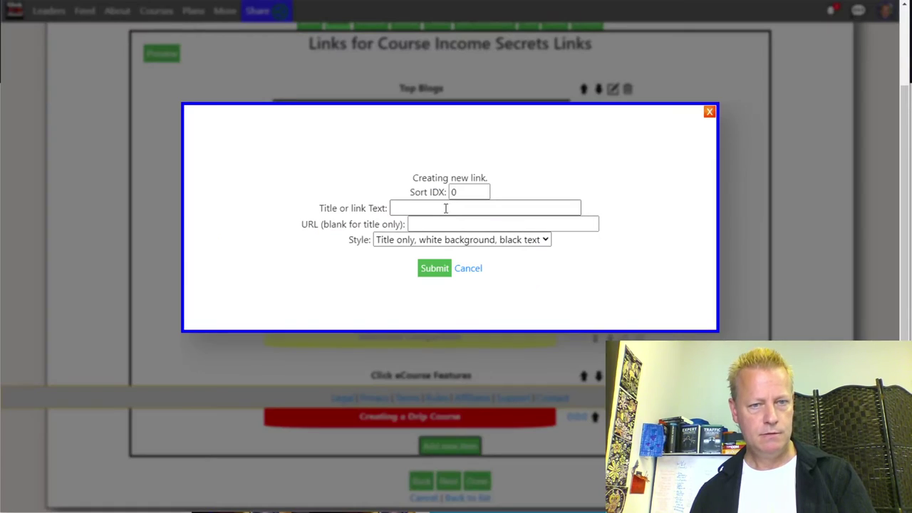
- Enter "Virtual Summit Creation" as the new link's text and paste the copied post address as its URL
click(443, 208)
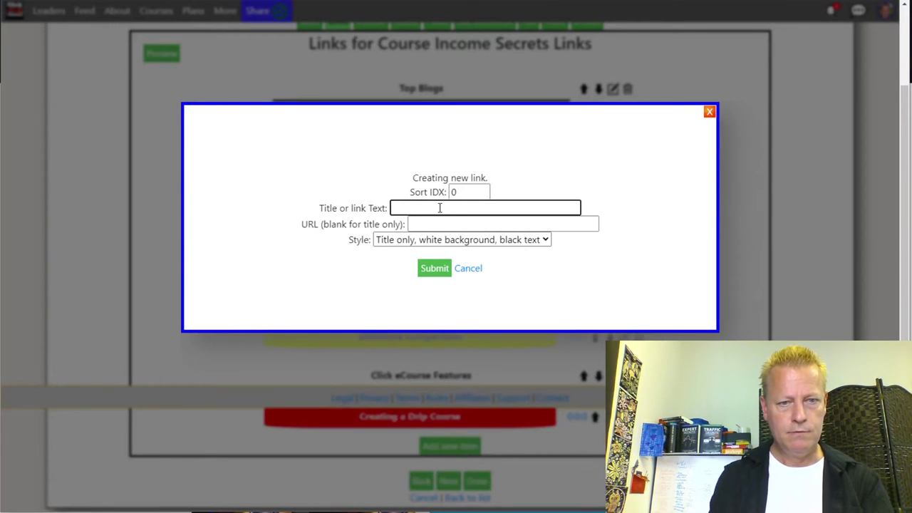
text(Virtual S)
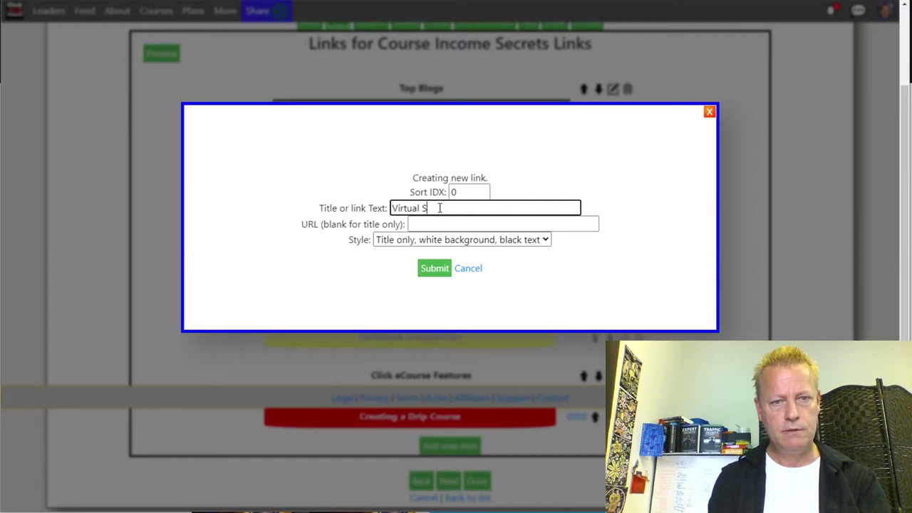
text(Cr)
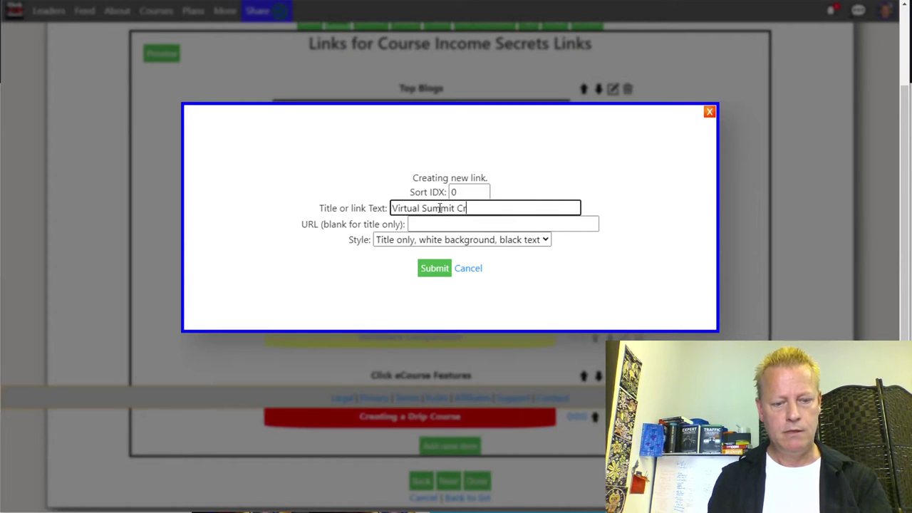
text(eation)
key(Tab)
key(ctrl+v)
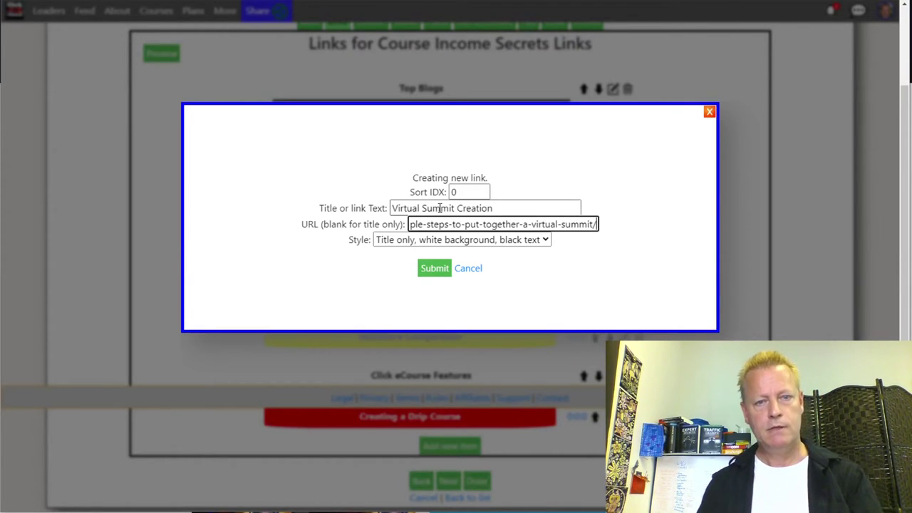
- Choose the style "Red background, white text" for the Virtual Summit Creation link and submit it
click(467, 242)
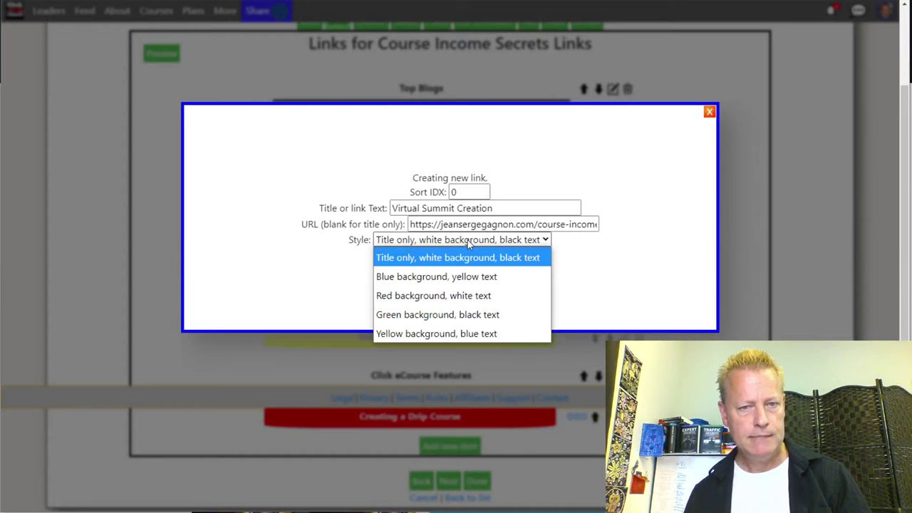
click(433, 292)
click(433, 268)
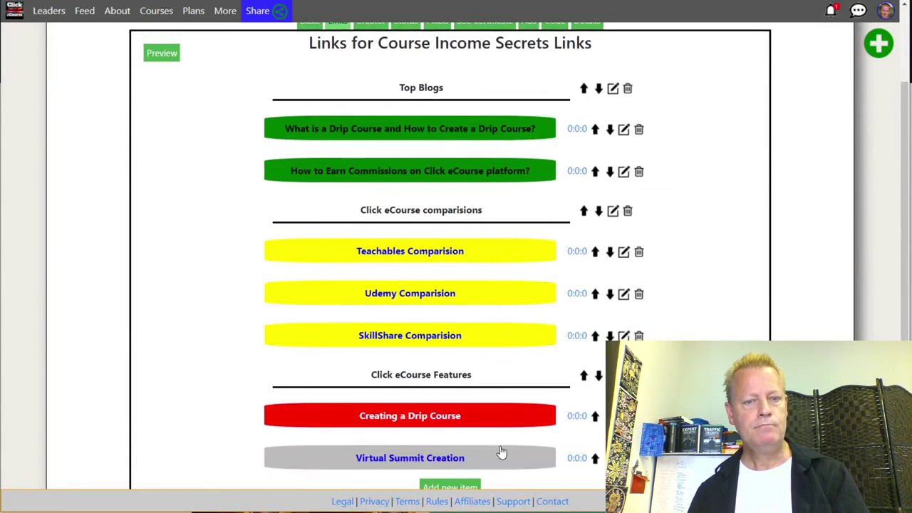
- Start another link item and copy the link address of the Course Income Secrets #353 post from the blog
scroll(463, 428, down, 2)
click(430, 405)
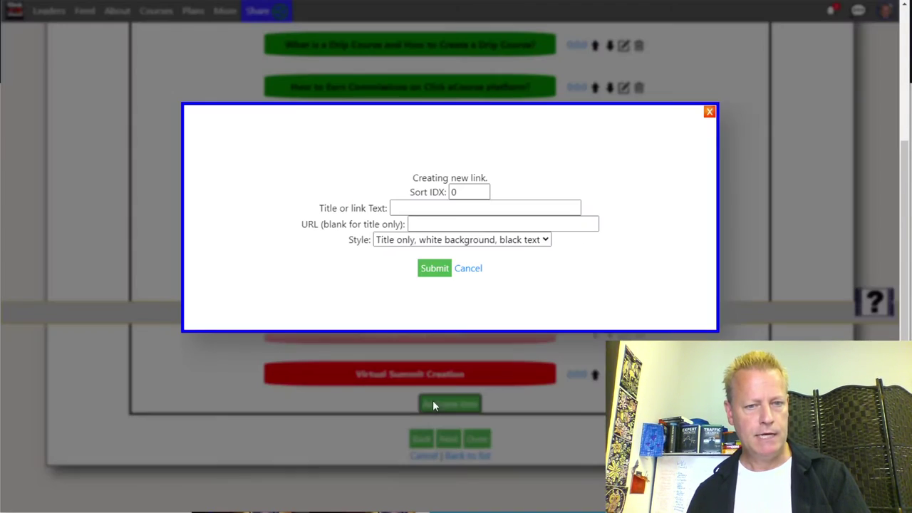
click(430, 206)
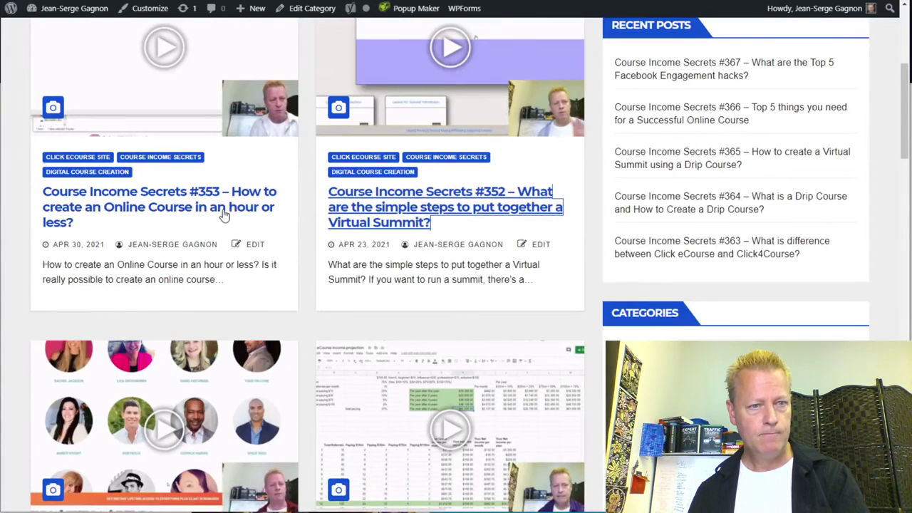
click(226, 212)
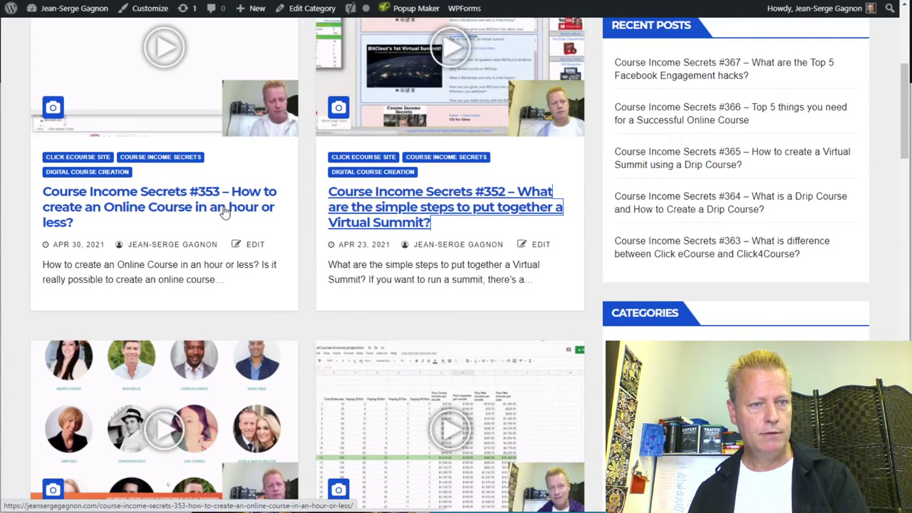
click(283, 297)
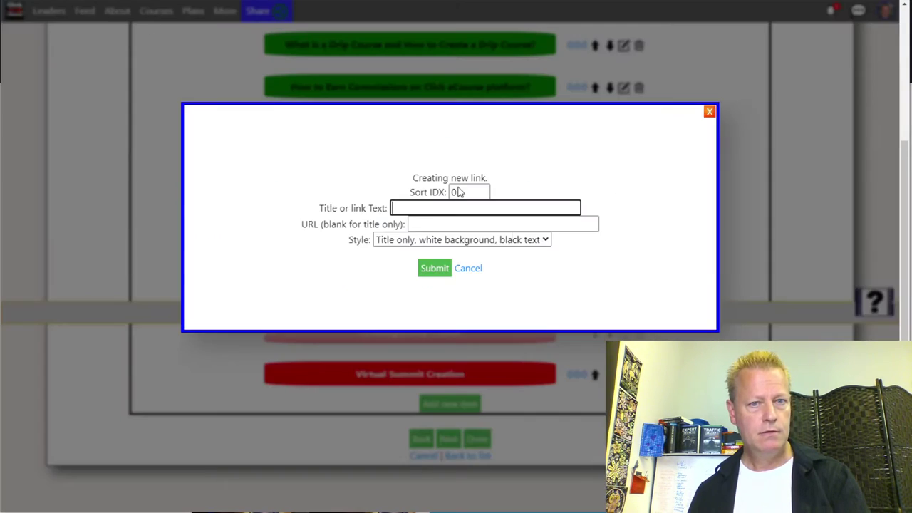
- Enter "Create Course under an Hour" as the new link's text and paste the copied post address as its URL
click(466, 207)
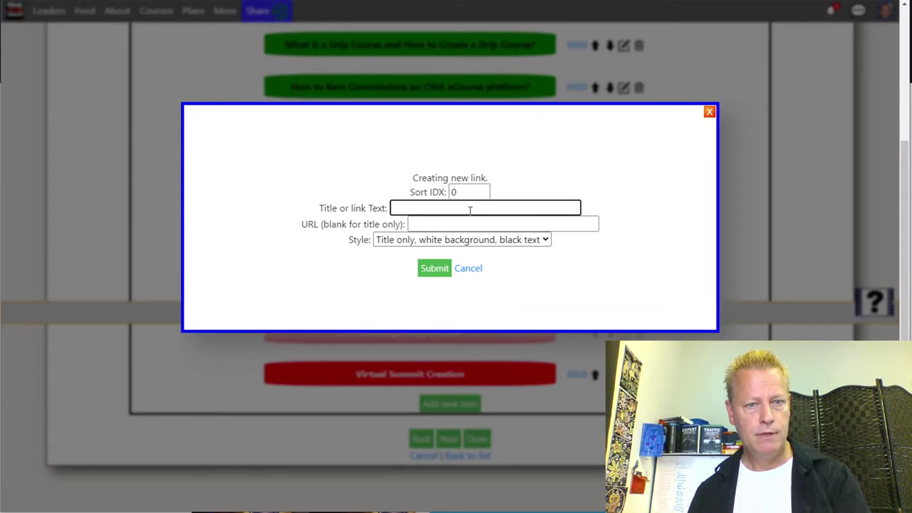
text(Create Course in)
key(BackSpace)
text(under an H)
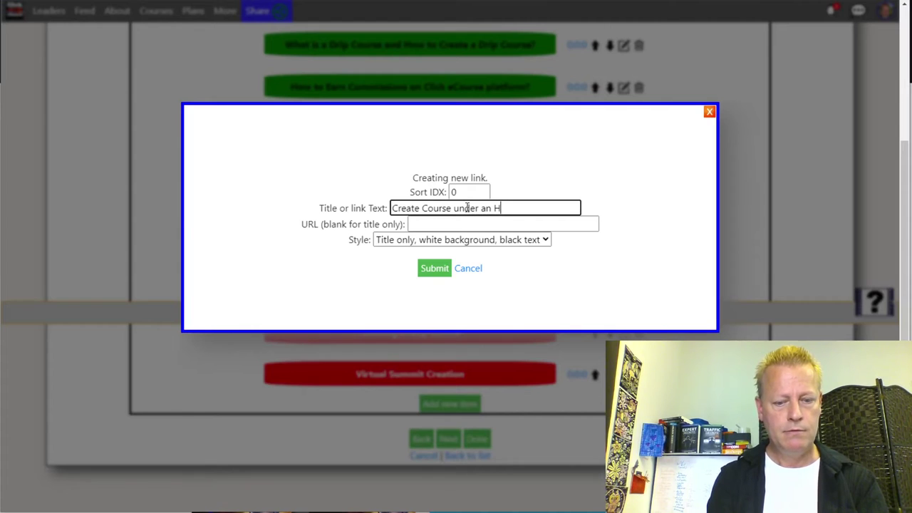
click(456, 224)
key(ctrl+v)
- Choose the style "Red background, white text" for the Create Course under an Hour link and submit it
click(445, 240)
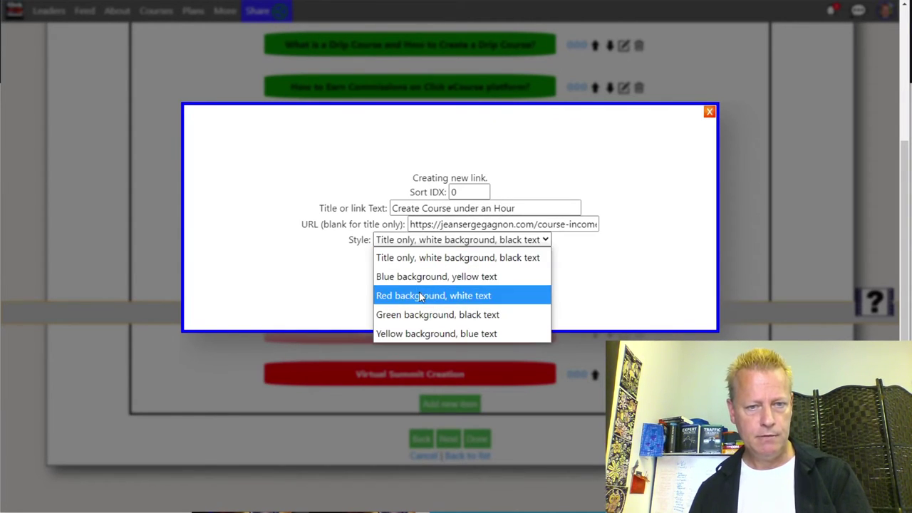
click(420, 292)
click(442, 269)
- Add a title-only item "My Social Media" at the end of the links list
scroll(522, 273, up, 3)
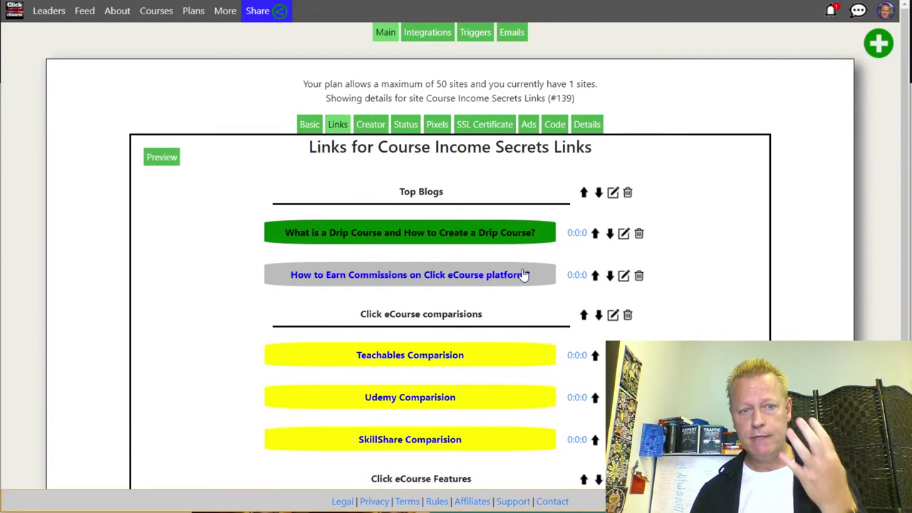
scroll(522, 274, down, 3)
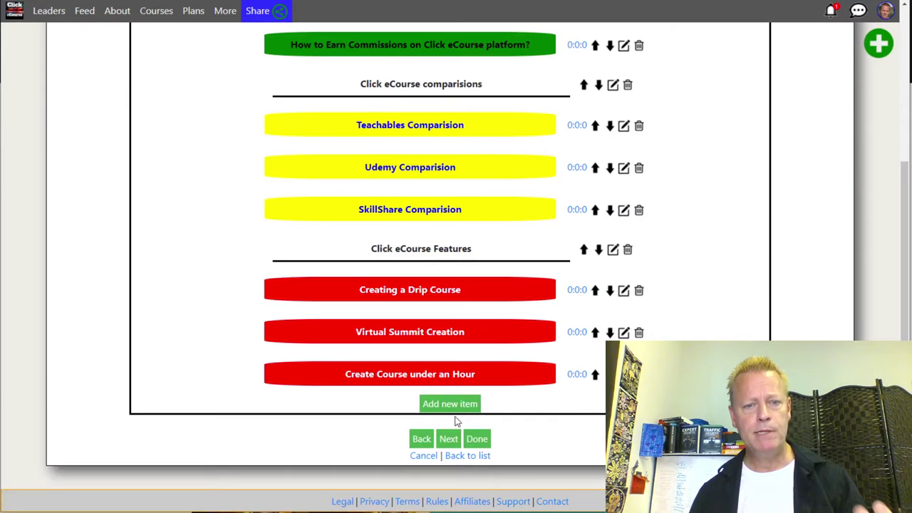
click(450, 403)
click(439, 206)
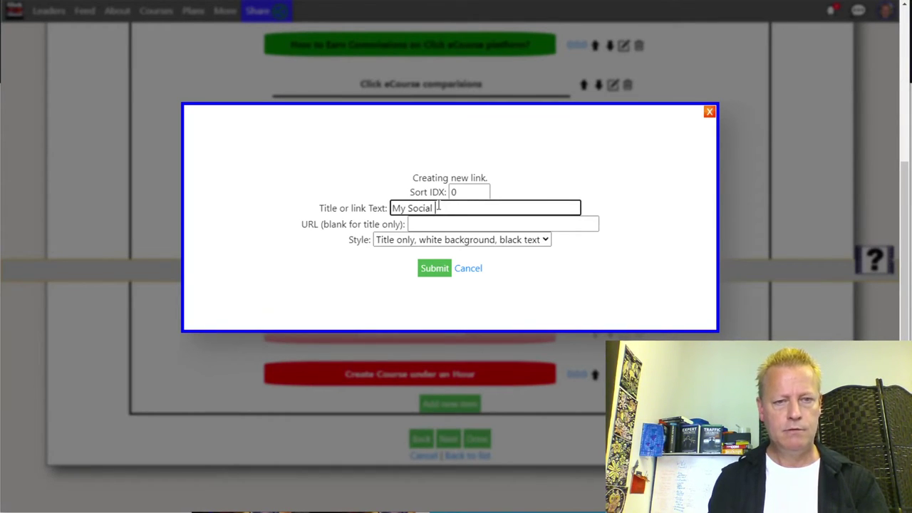
click(433, 270)
- Start a link item under My Social Media with the text "My Faceboom" and the creator's Facebook profile address as its URL
click(468, 443)
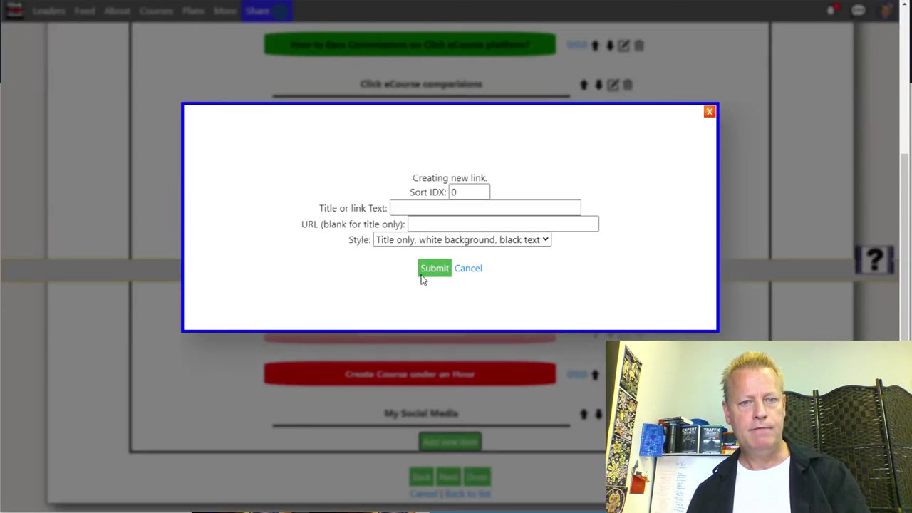
click(417, 205)
text(a)
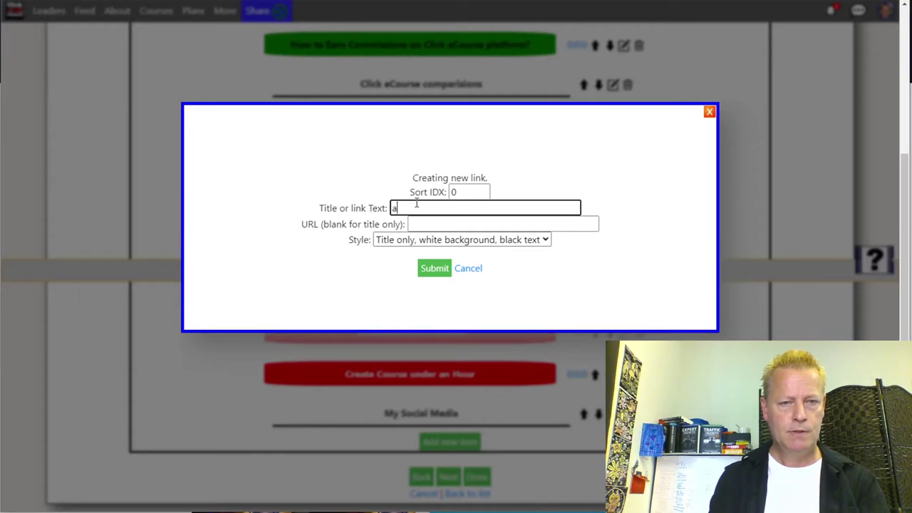
text(ce)
key(BackSpace)
key(BackSpace)
key(BackSpace)
text(My Faceboom)
key(Tab)
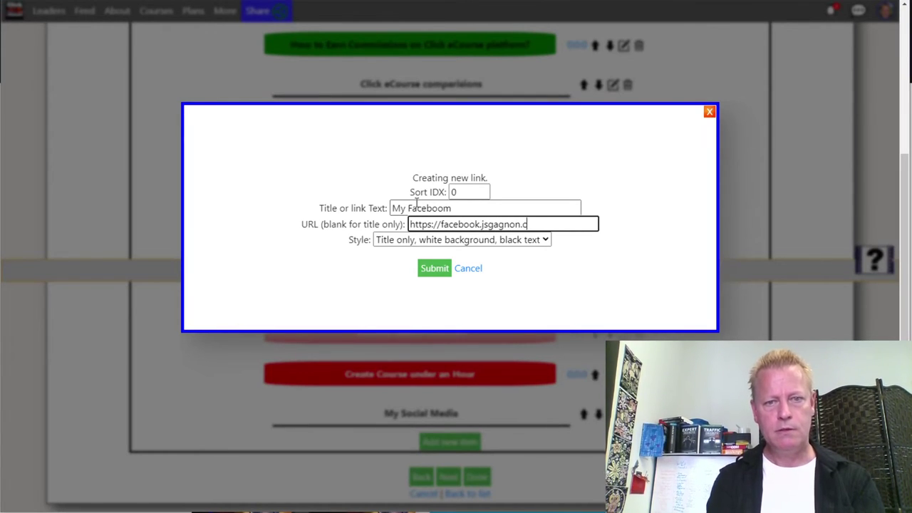
- Choose the style "Blue background, yellow text" for the My Faceboom link and submit it
click(423, 242)
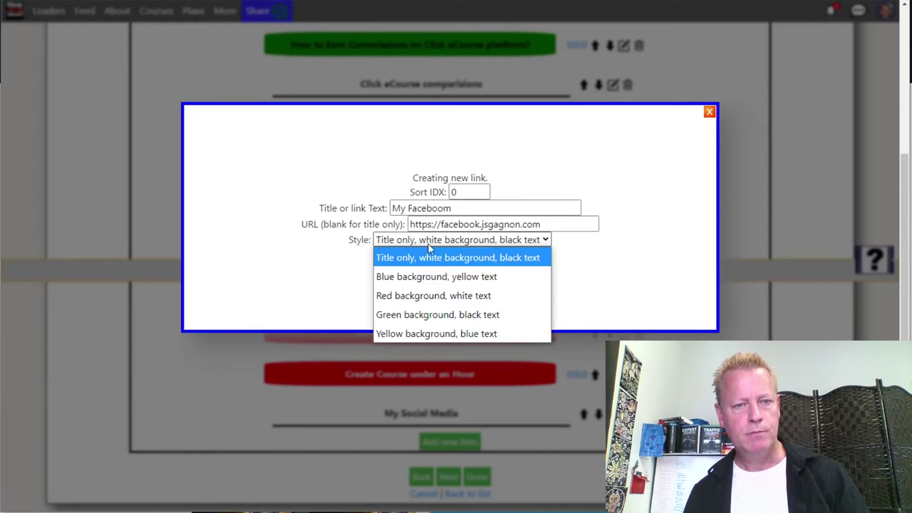
click(434, 277)
click(446, 277)
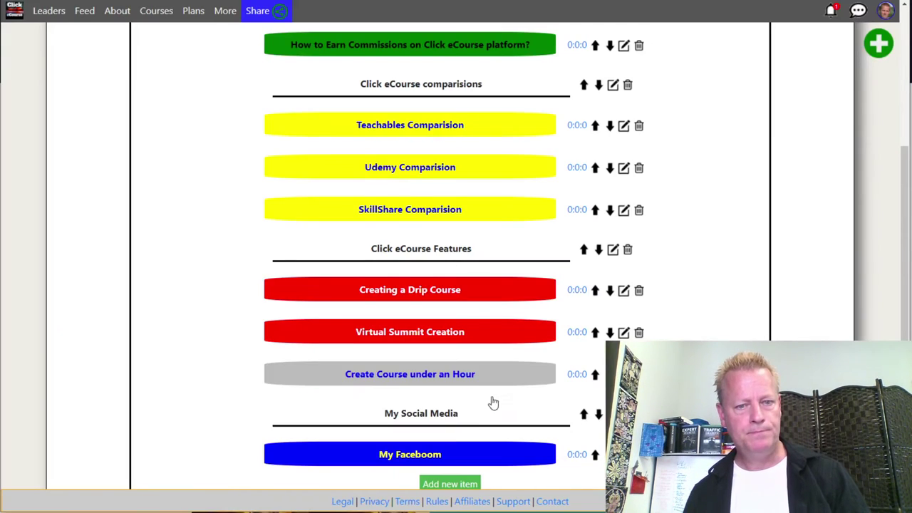
- Start another link item with the text "My Instagram" and the creator's instagram.com profile address as its URL
scroll(470, 406, down, 1)
click(449, 411)
click(413, 207)
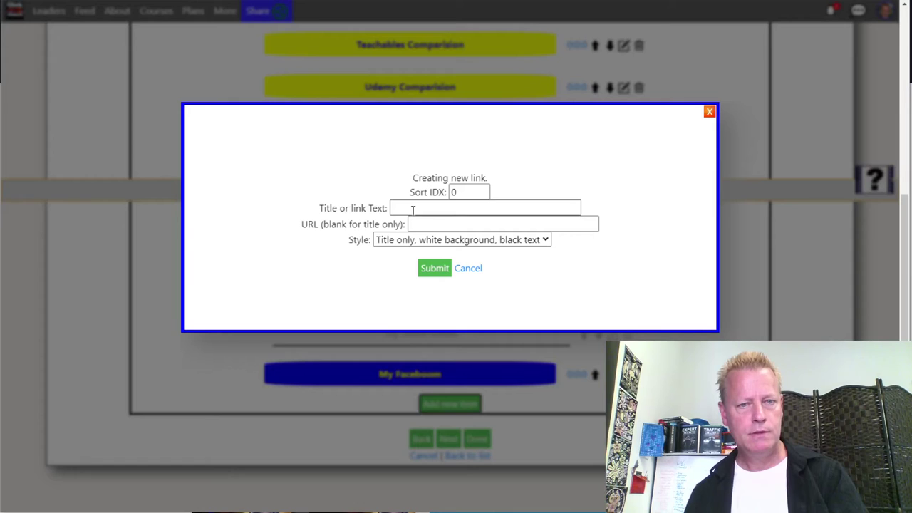
click(455, 223)
text(https://inst)
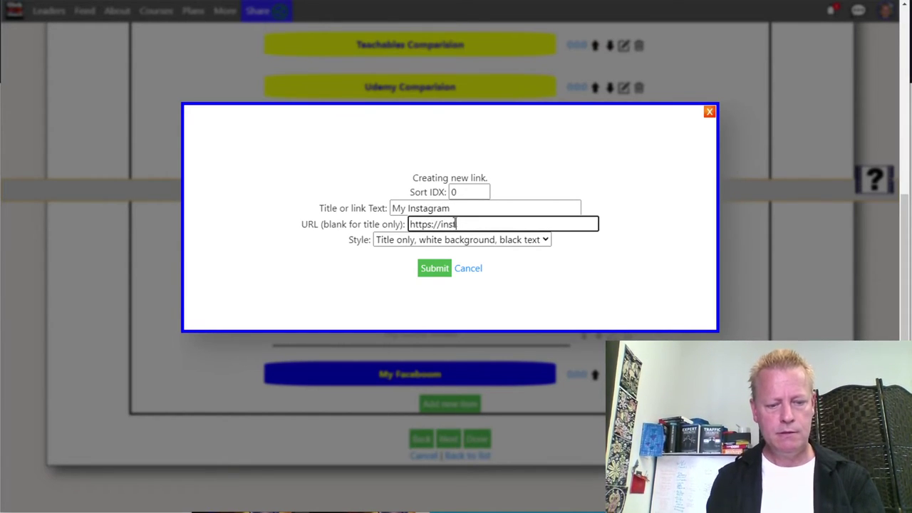
text(agram.com)
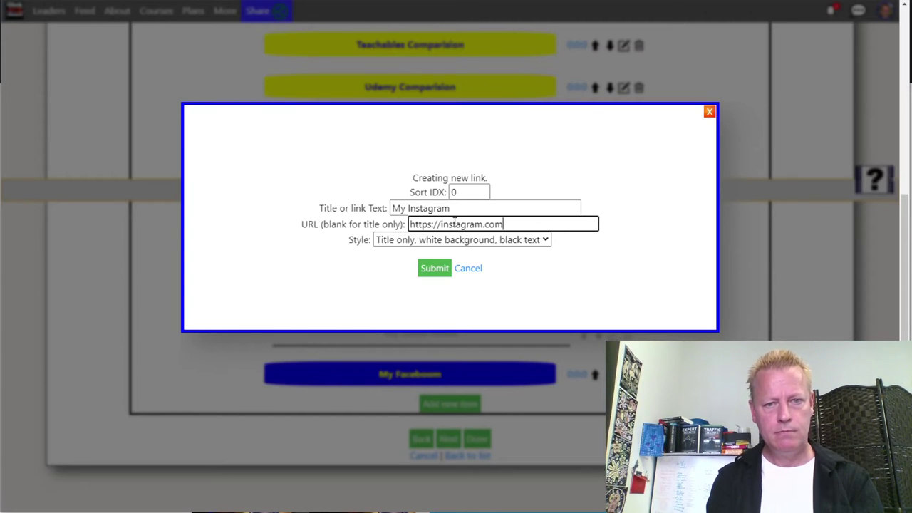
text(/jeansergegagnon)
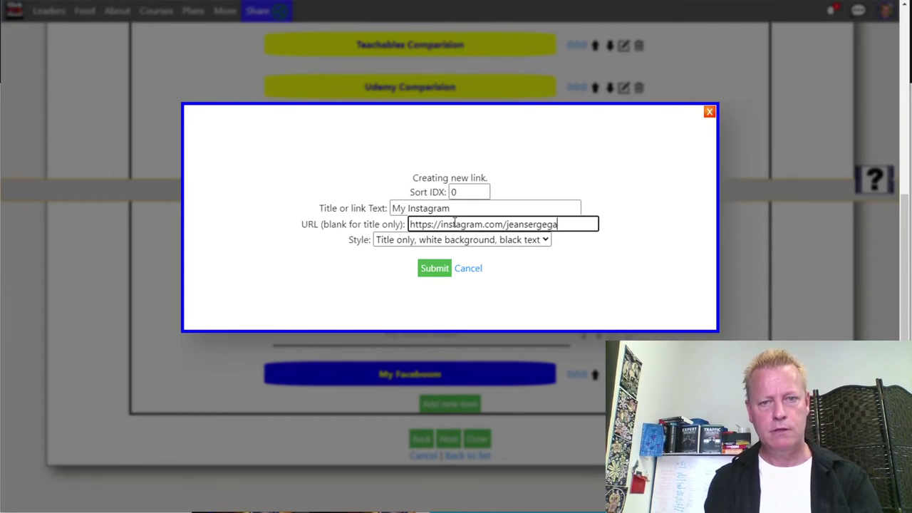
- Choose the style "Blue background, yellow text" for the My Instagram link and submit it
click(462, 240)
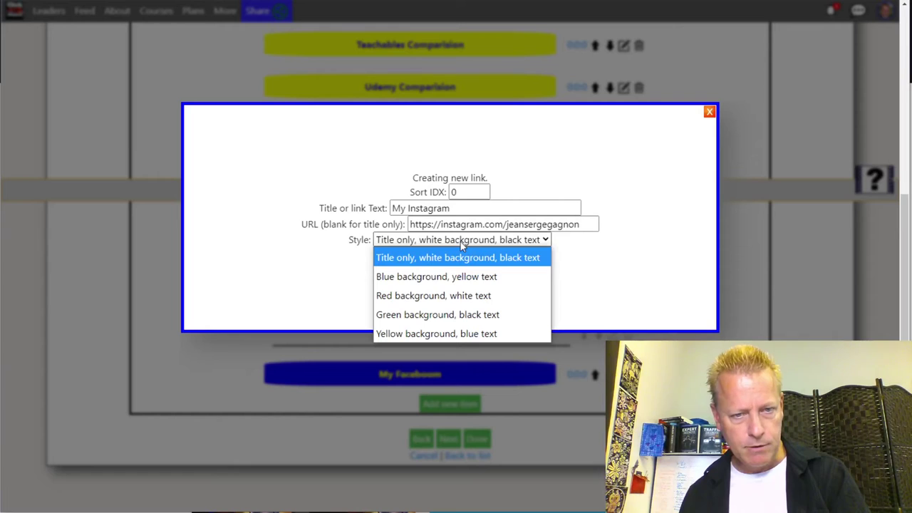
click(422, 278)
click(432, 268)
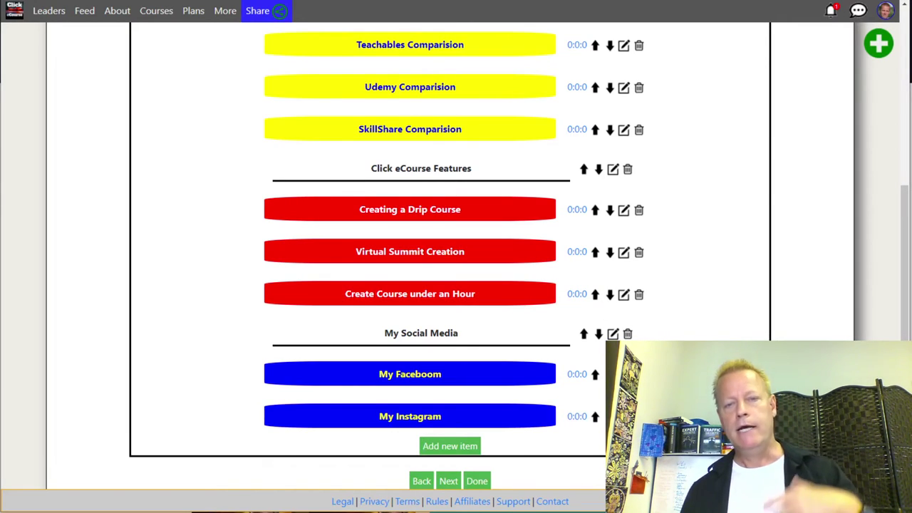
- Move SkillShare Comparision to first place under Click eCourse comparisions and Create Course under an Hour to first place under Click eCourse Features
scroll(632, 331, up, 4)
scroll(679, 330, down, 1)
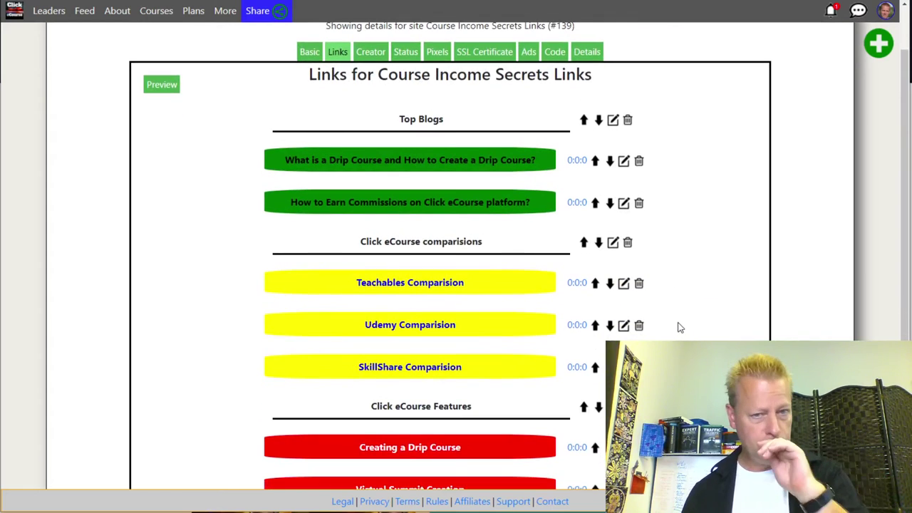
scroll(563, 282, down, 2)
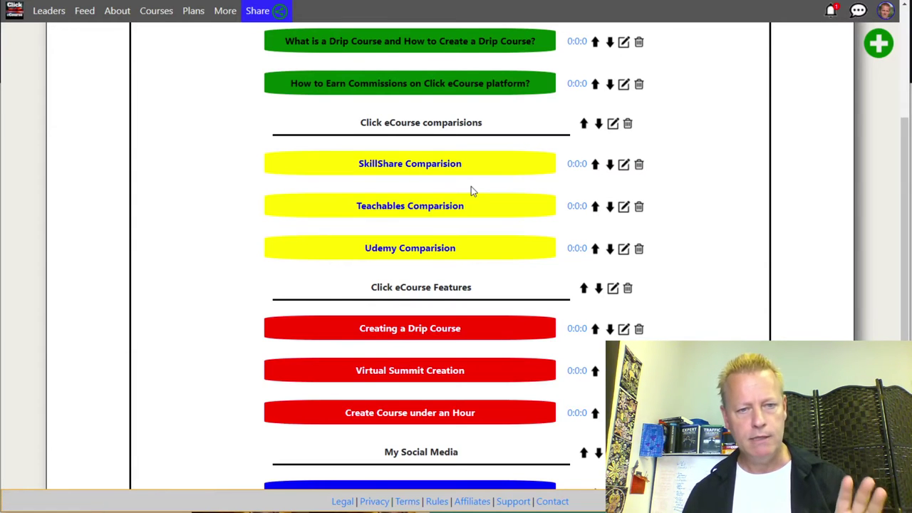
scroll(471, 186, down, 2)
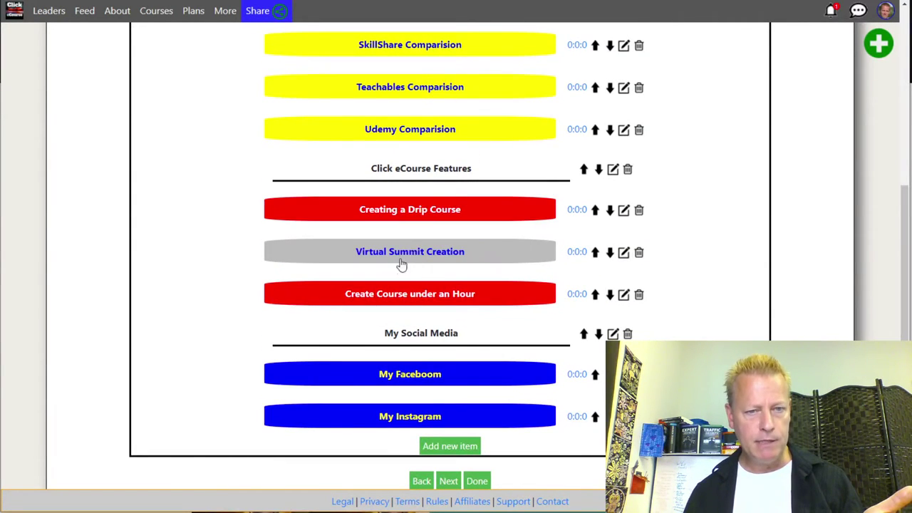
click(596, 296)
click(595, 254)
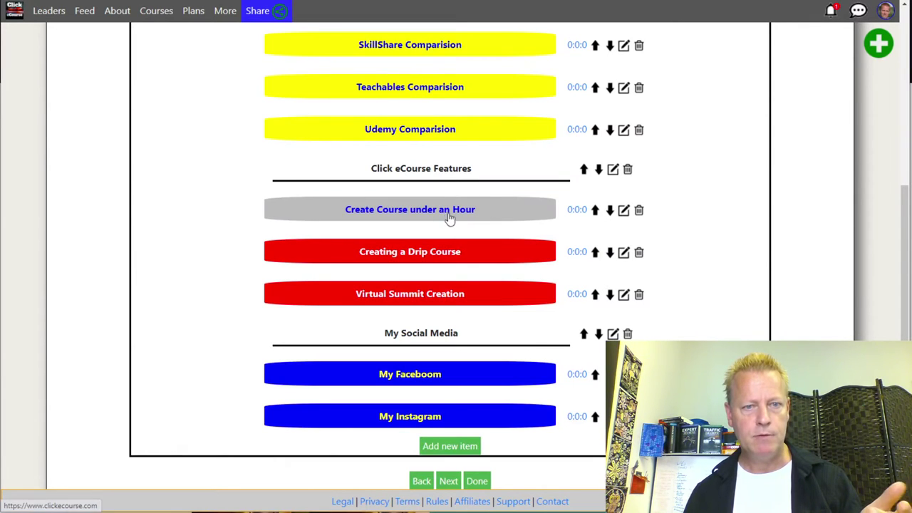
- Change the sort index of the "How to Earn Commissions on Click eCourse platform?" link to move it to the end of the list
scroll(452, 344, down, 1)
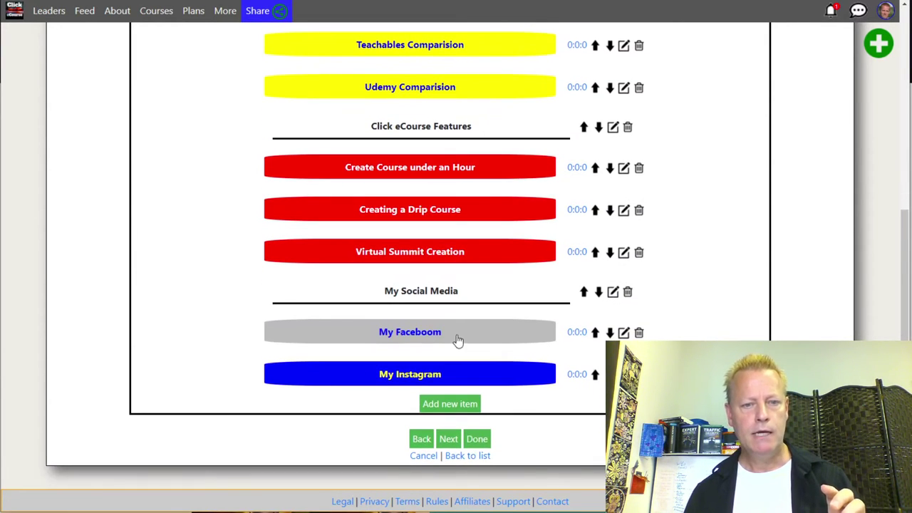
scroll(654, 318, up, 4)
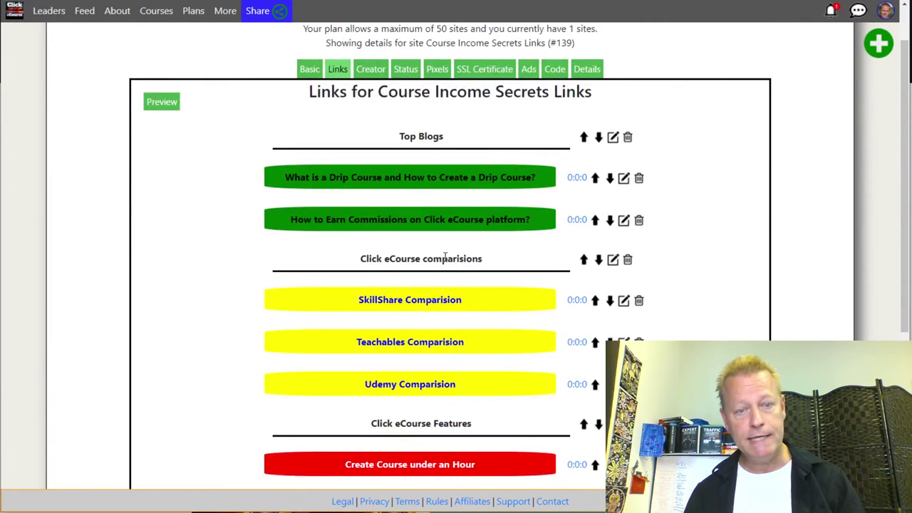
scroll(445, 258, down, 1)
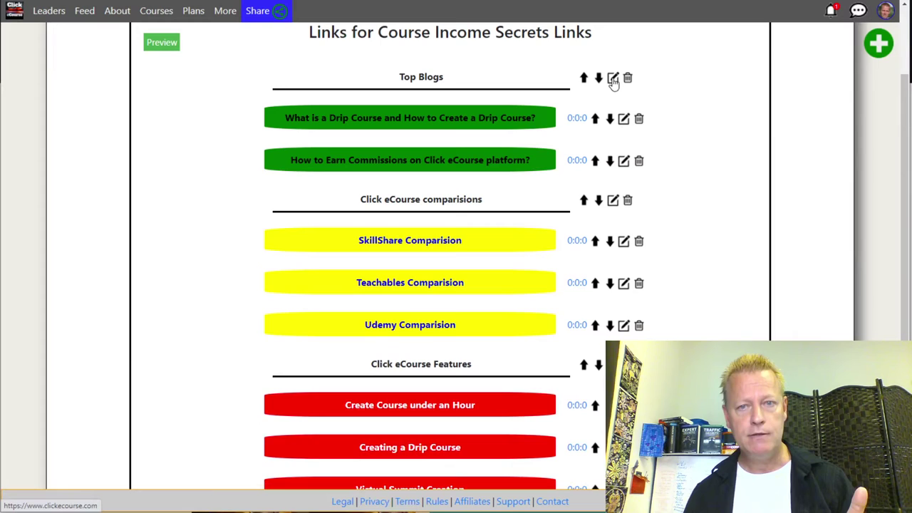
click(623, 161)
double_click(452, 197)
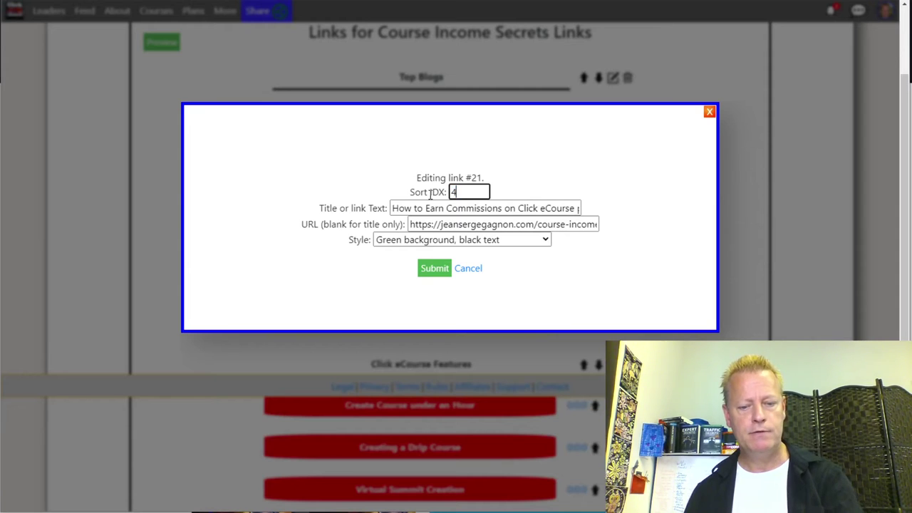
click(432, 268)
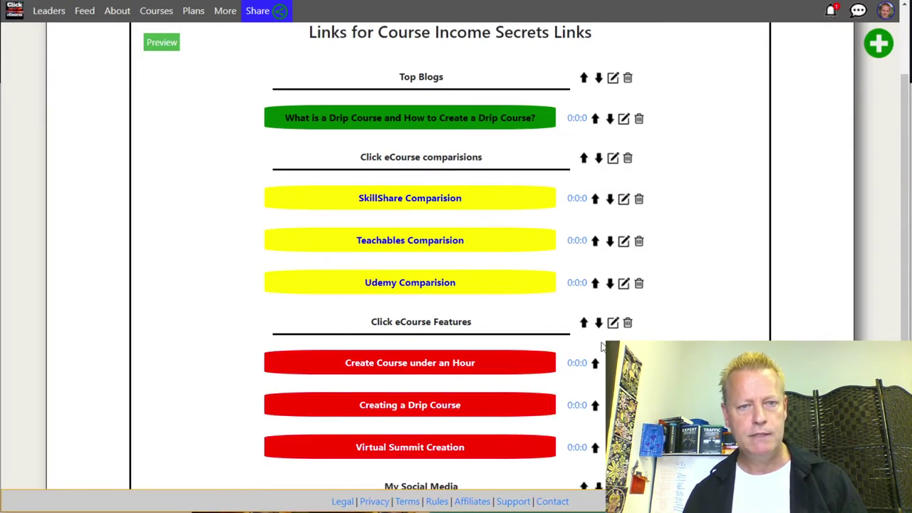
- Move the "How to Earn Commissions on Click eCourse platform?" link back to first place under Top Blogs by changing its sort index
scroll(596, 354, down, 3)
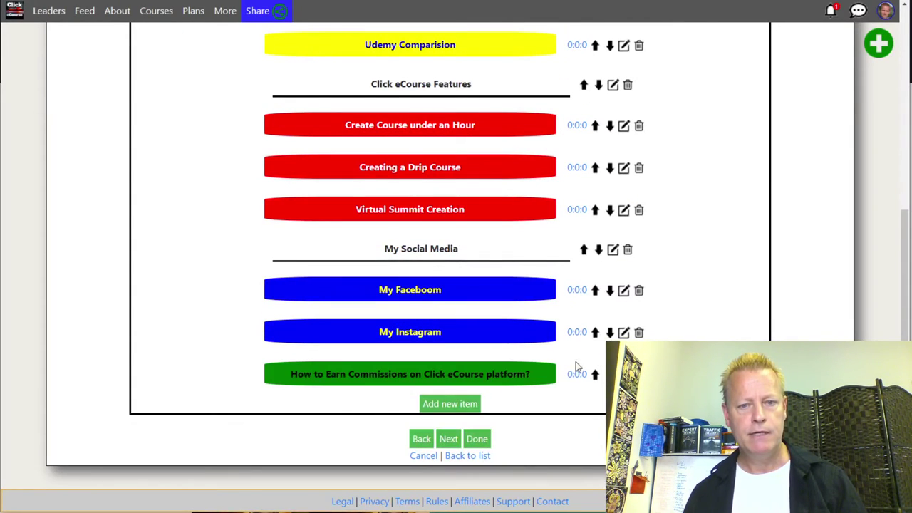
click(623, 374)
drag(470, 192, 440, 192)
click(434, 268)
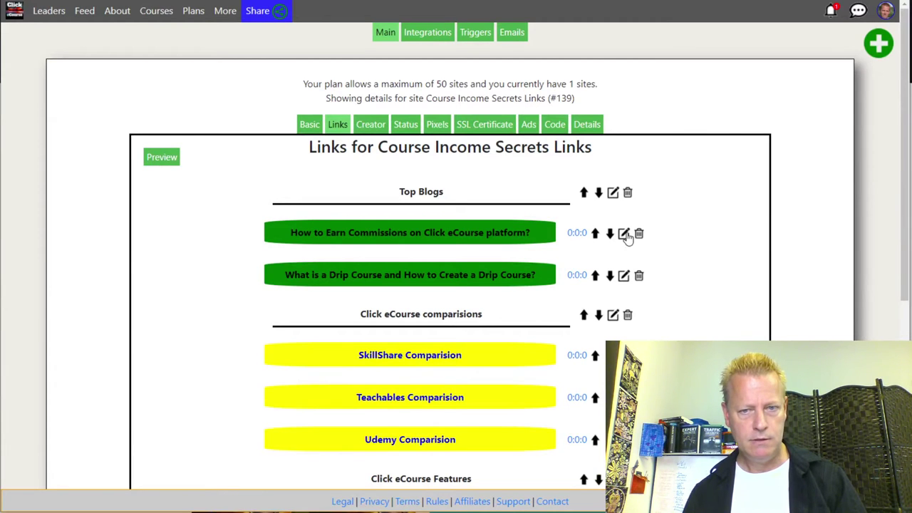
- Check the sort index of the Top Blogs title and set the "How to Earn Commissions" link's sort index to 2
click(611, 191)
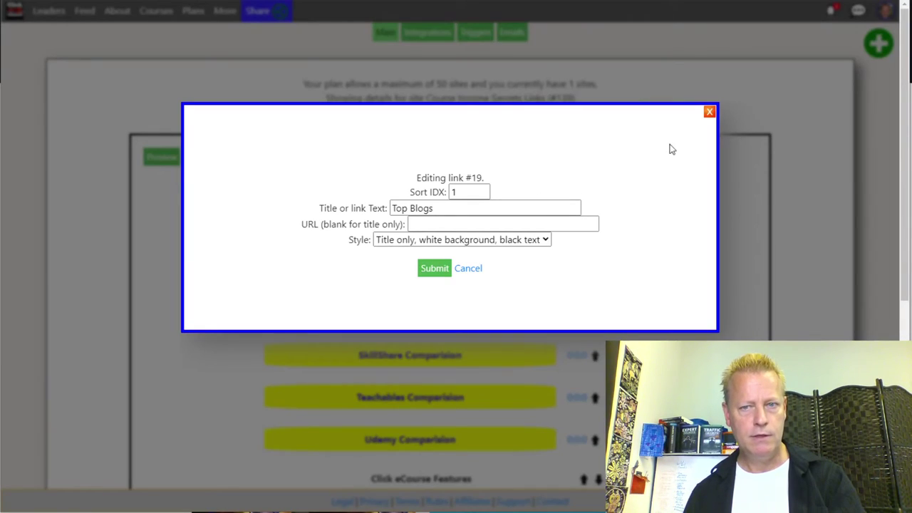
click(481, 268)
click(623, 235)
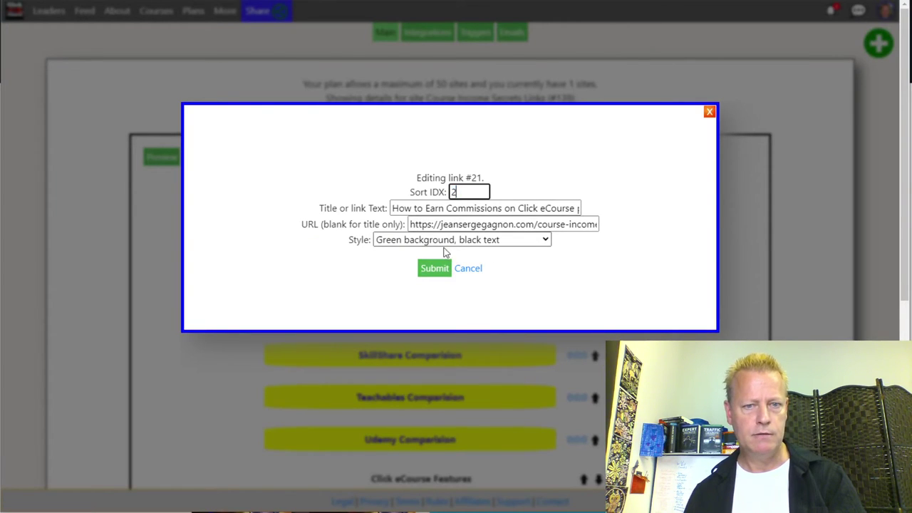
text(2)
click(435, 268)
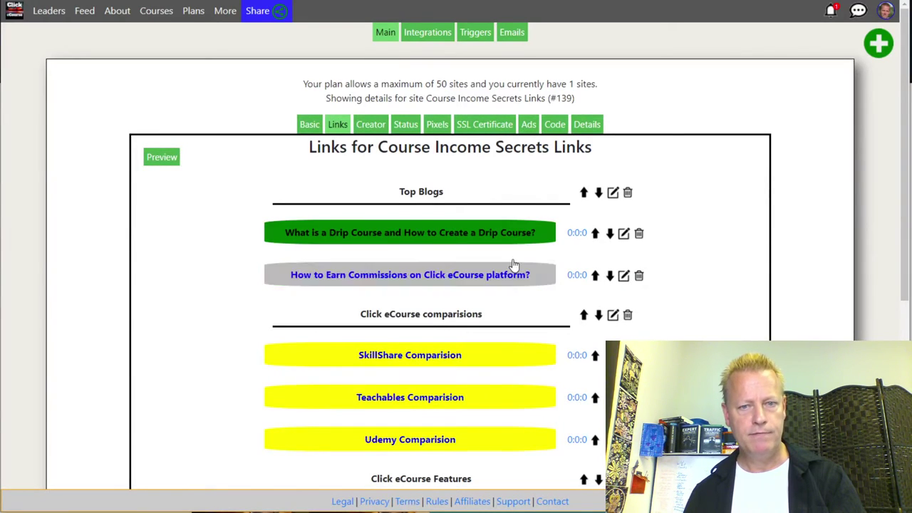
- Check the sort indexes of both Top Blogs links and of the Click eCourse comparisions title, leaving each without changes
click(623, 276)
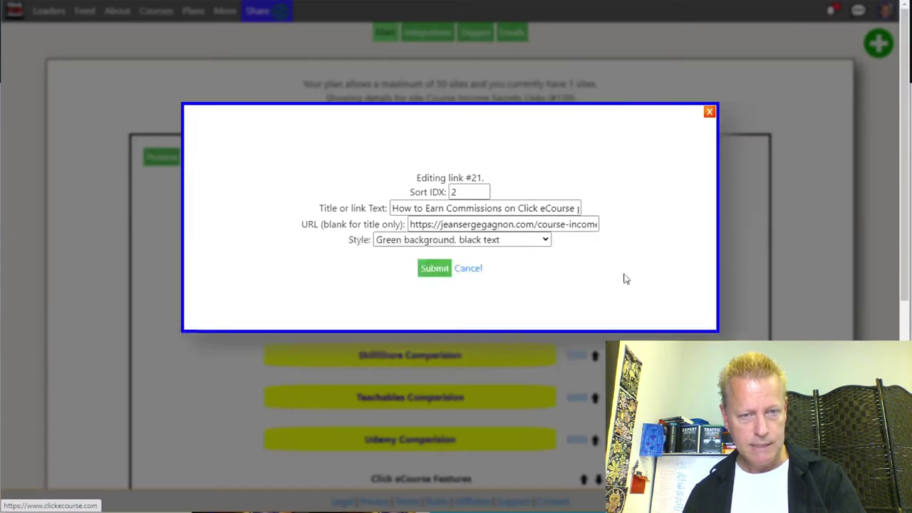
click(468, 272)
click(622, 234)
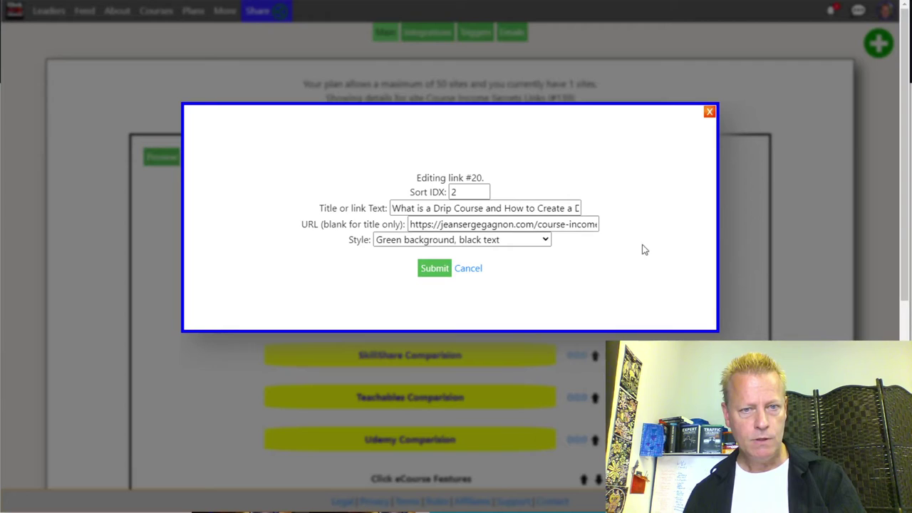
click(468, 268)
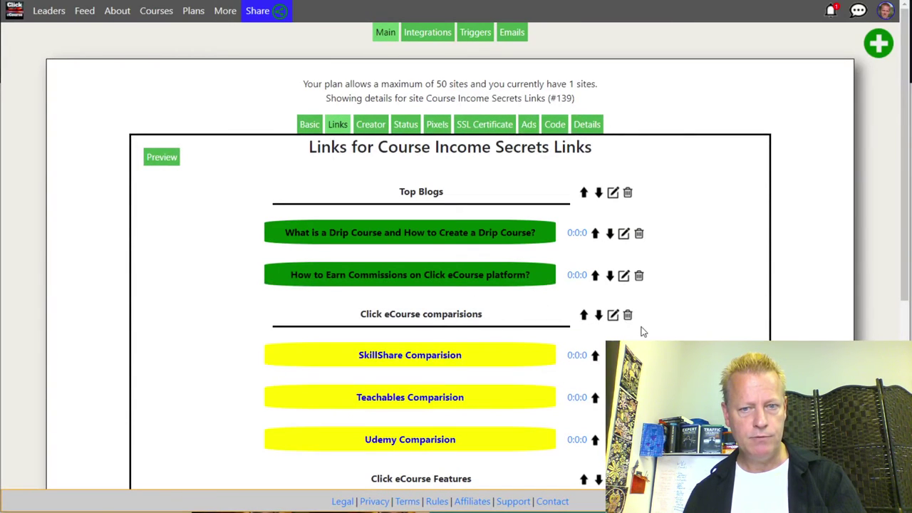
click(612, 315)
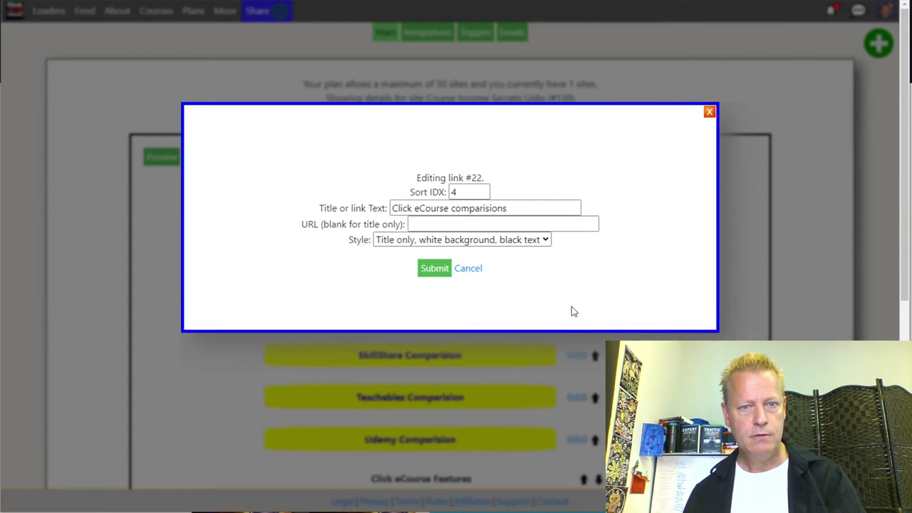
click(468, 269)
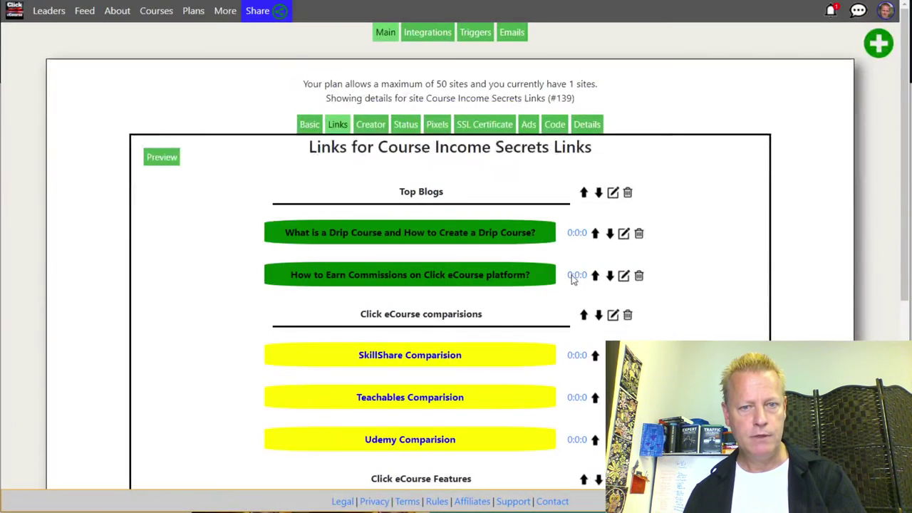
- Set the sort index of the "How to Earn Commissions on Click eCourse platform?" link to 3 and submit it
click(623, 276)
click(454, 192)
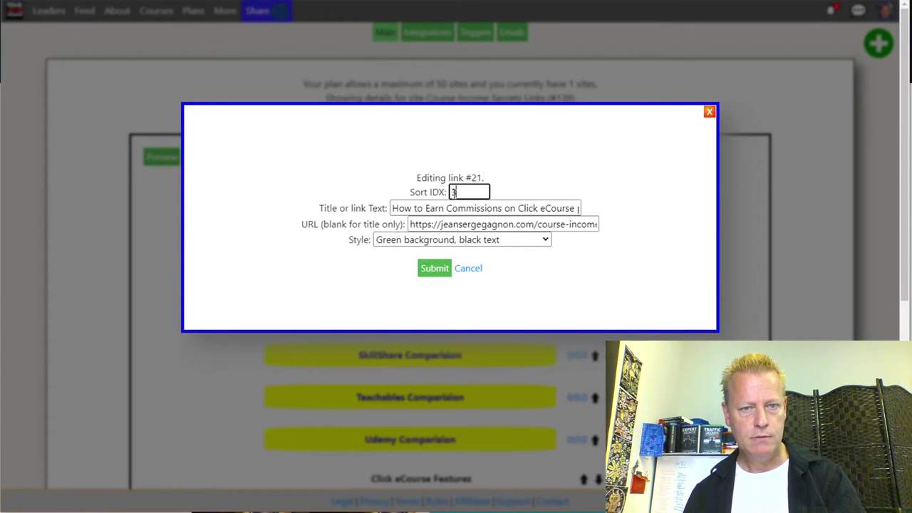
click(447, 268)
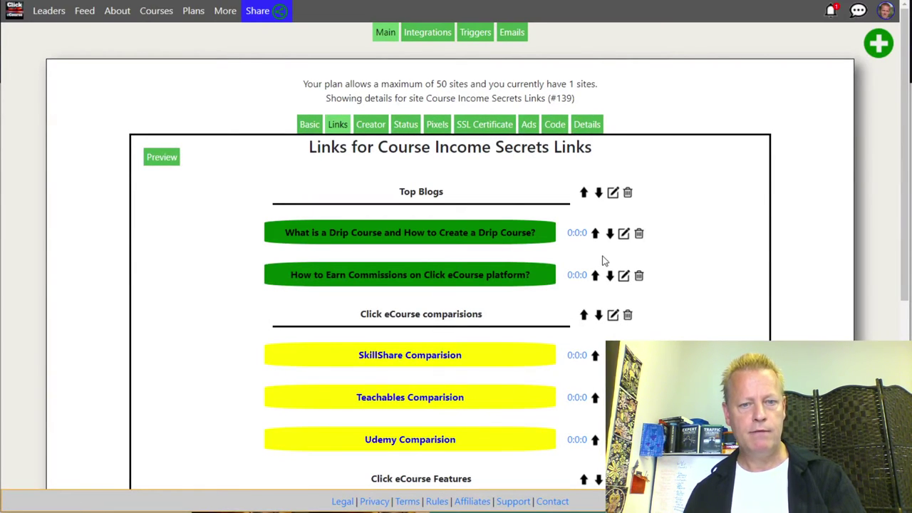
click(462, 275)
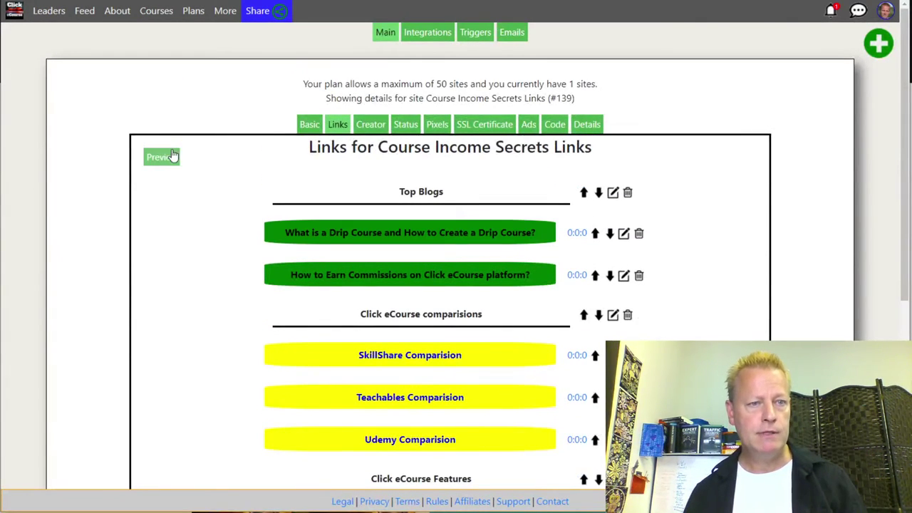
- Preview the Course Income Secrets Links page, close the preview and review the full list of links
click(177, 156)
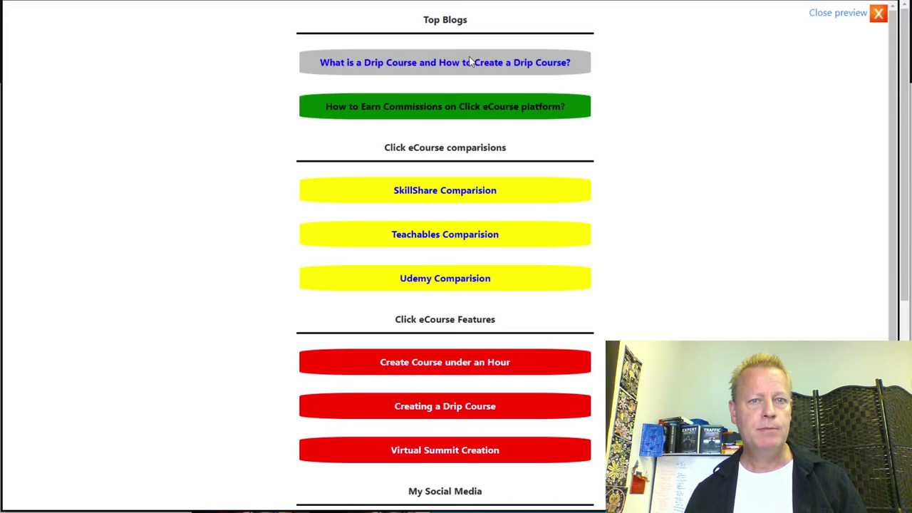
click(828, 12)
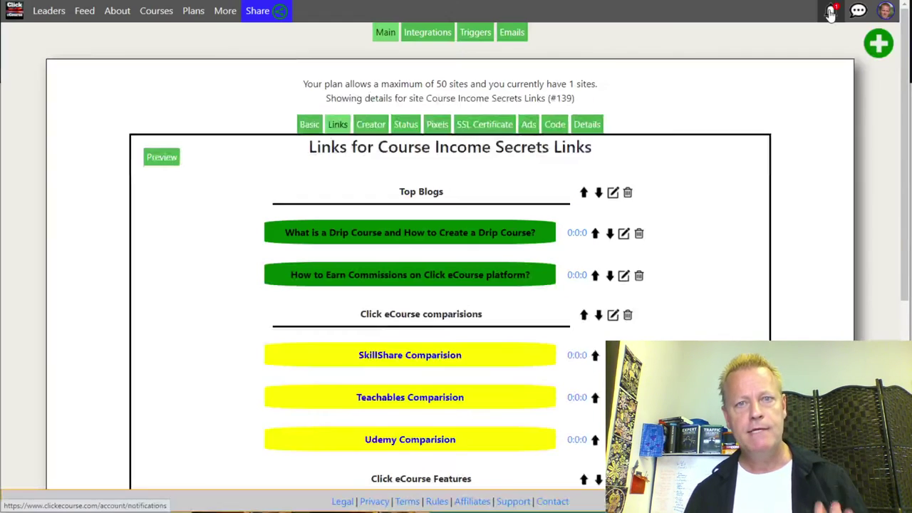
scroll(525, 295, down, 4)
scroll(524, 295, up, 4)
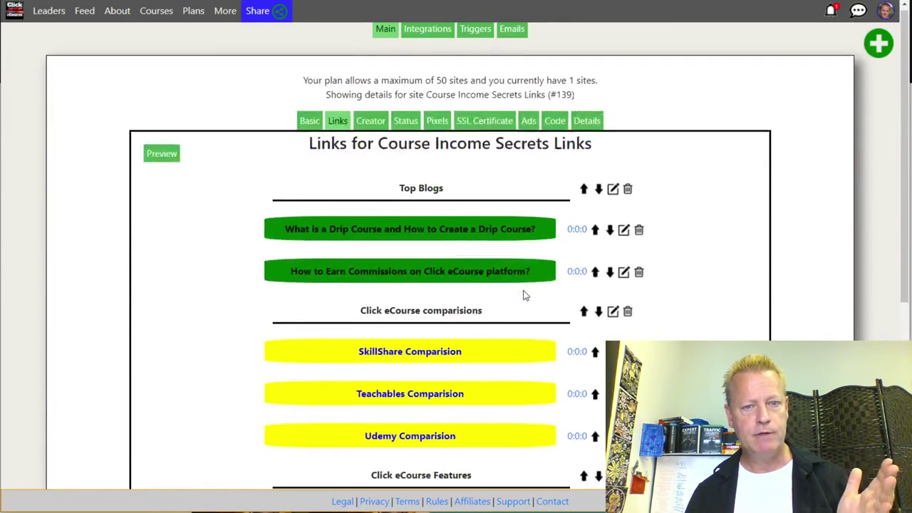
scroll(525, 295, down, 3)
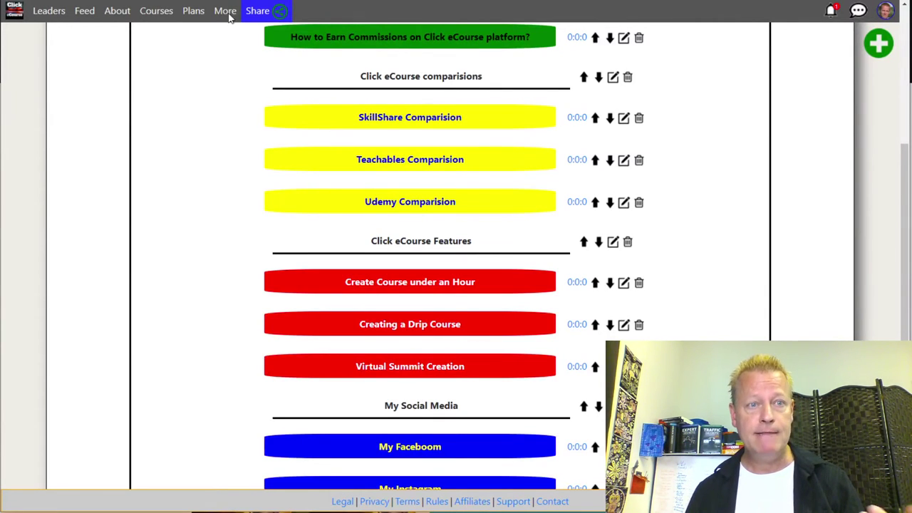
scroll(484, 206, up, 3)
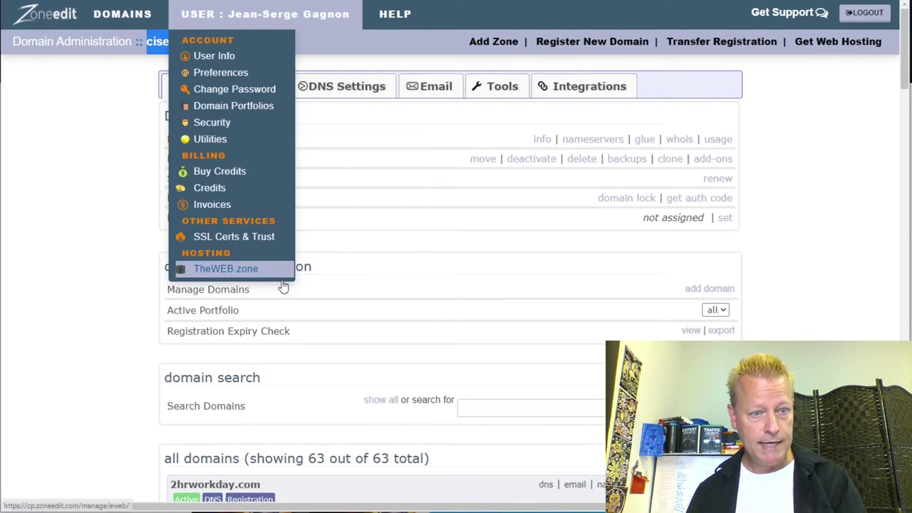
- Switch to ZoneEdit, find cisecrets.com among the domains and open its DNS settings, logging in again with the saved credentials
scroll(300, 311, down, 4)
scroll(299, 312, down, 3)
scroll(198, 374, down, 4)
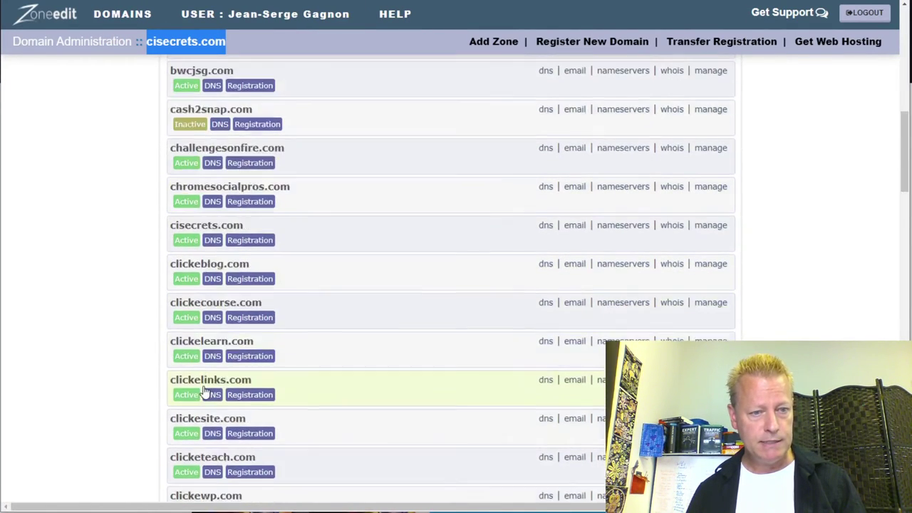
scroll(200, 381, up, 5)
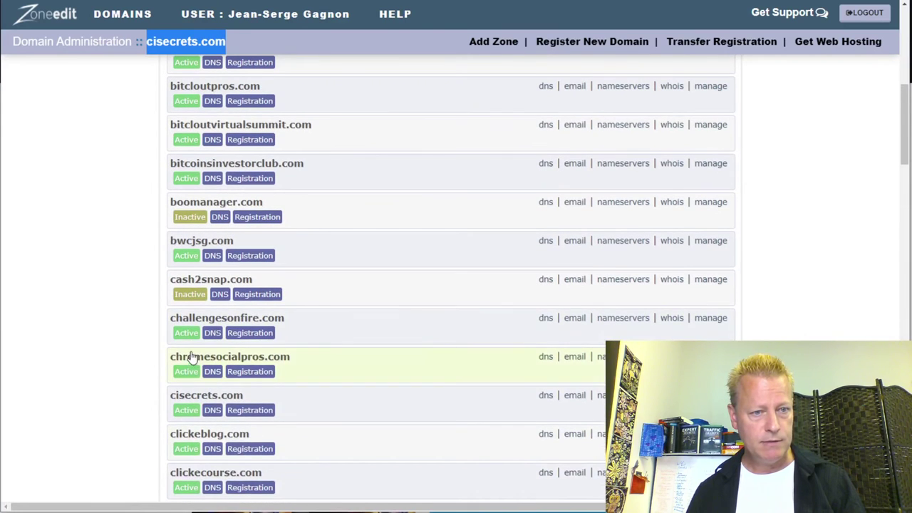
click(545, 397)
click(727, 199)
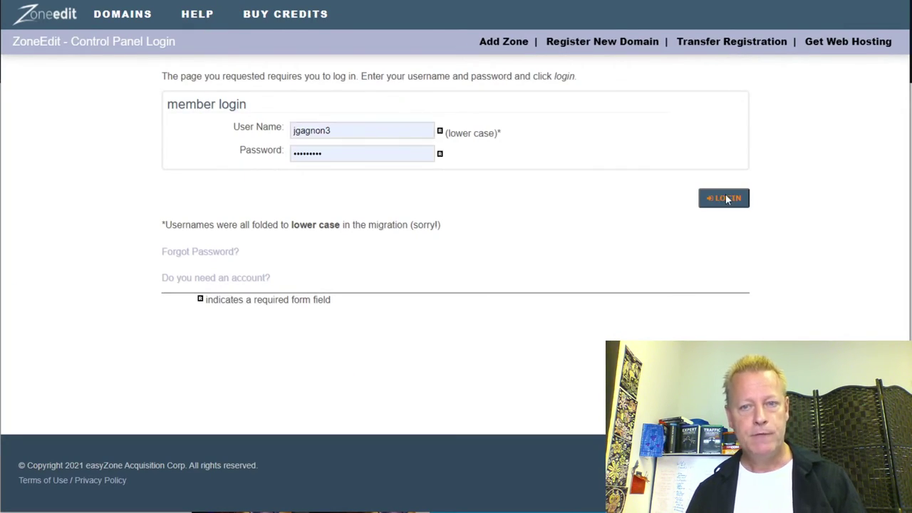
- Point the @ host of cisecrets.com at "cickecourse.com." and set its record type to Alias (CNAME)
click(511, 226)
text(c)
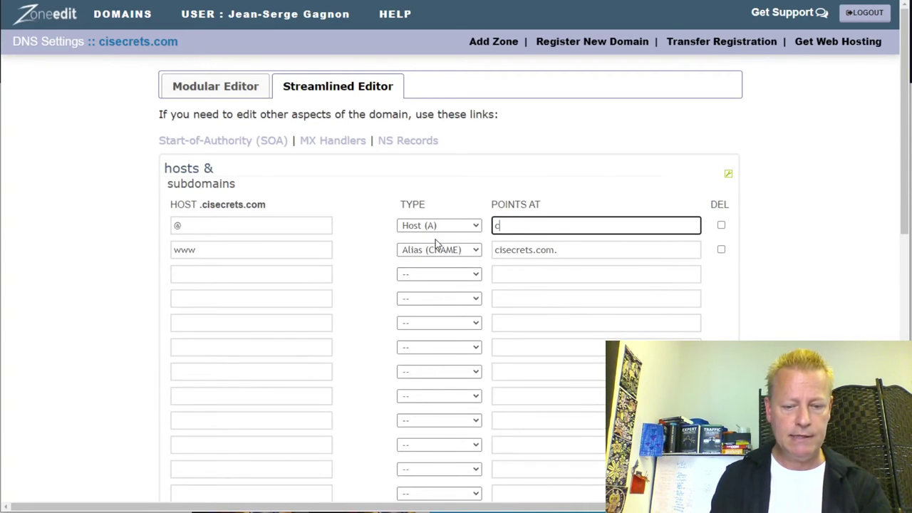
text(ickecourse.)
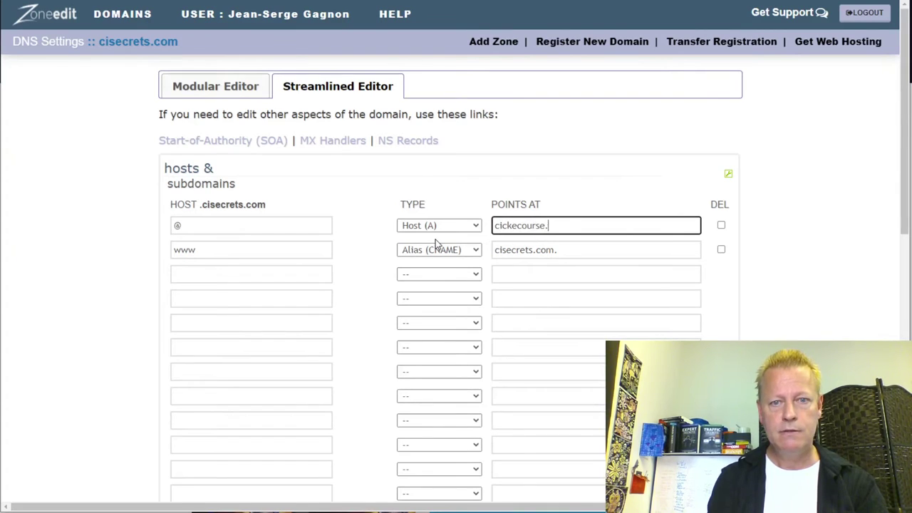
text(com.)
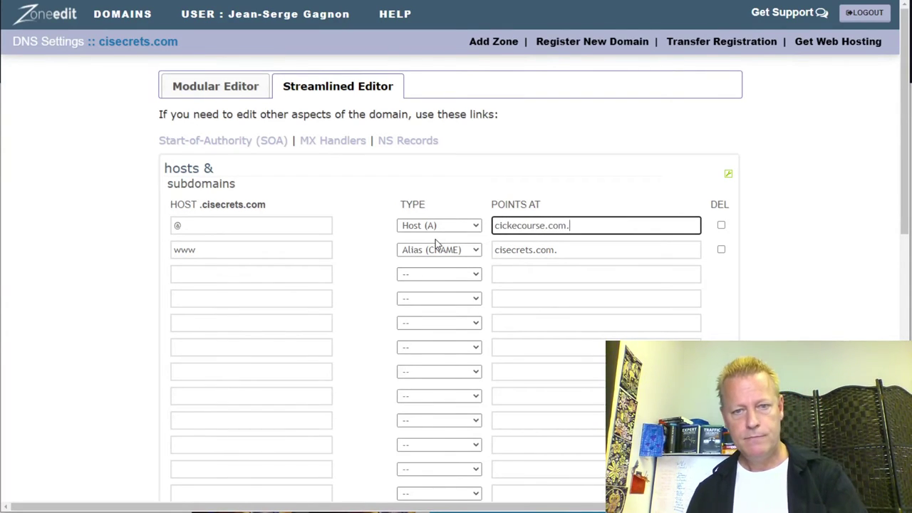
drag(589, 225, 462, 230)
click(442, 227)
click(433, 282)
- Copy the @ record's target "cickecourse.com." into the www record, replacing its target
drag(576, 228, 475, 225)
key(ctrl+c)
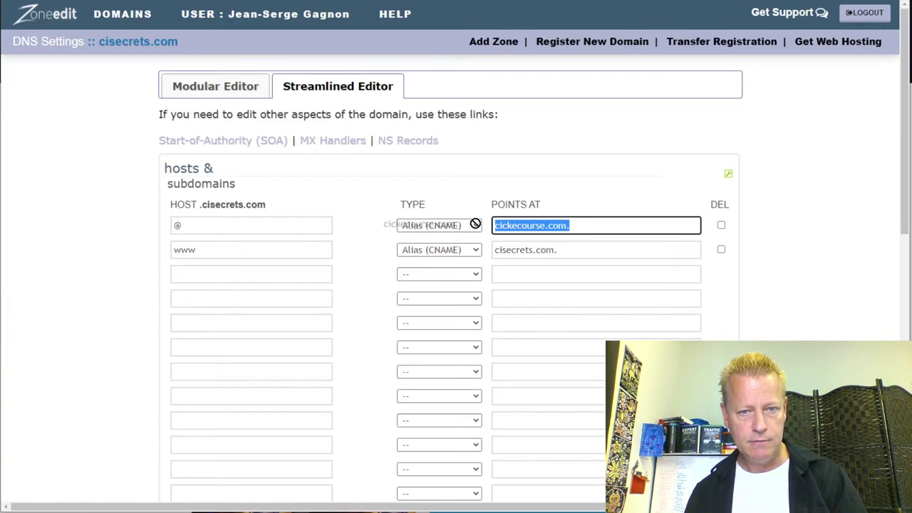
click(520, 252)
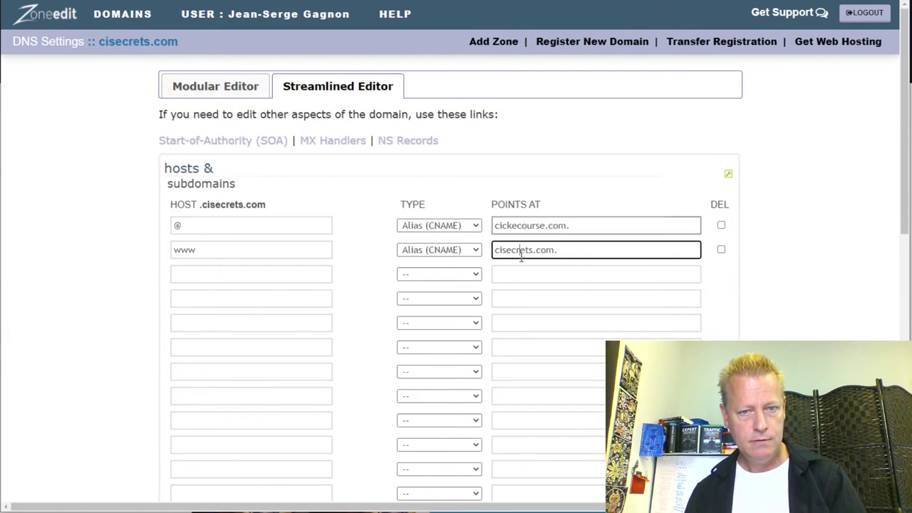
drag(572, 252, 469, 261)
key(ctrl+v)
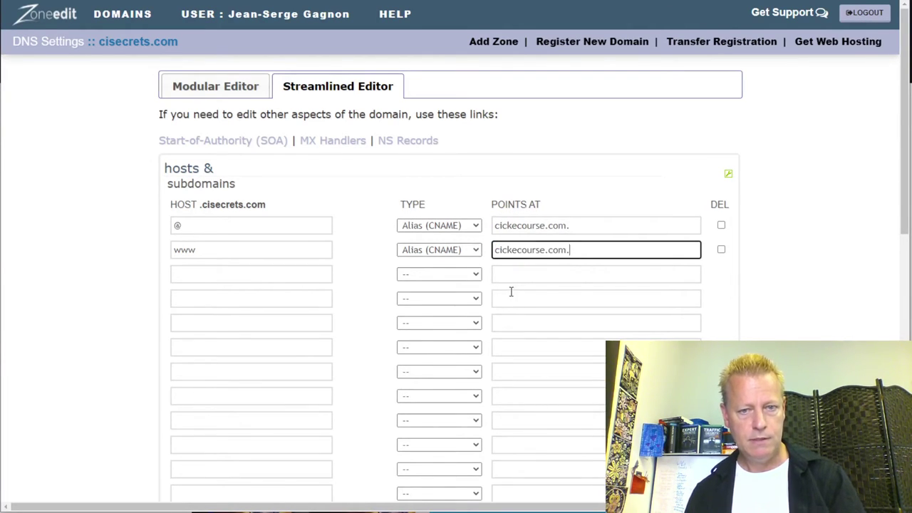
- Add a wildcard record with host *, type Alias (CNAME) and target "cickecourse.com."
click(510, 272)
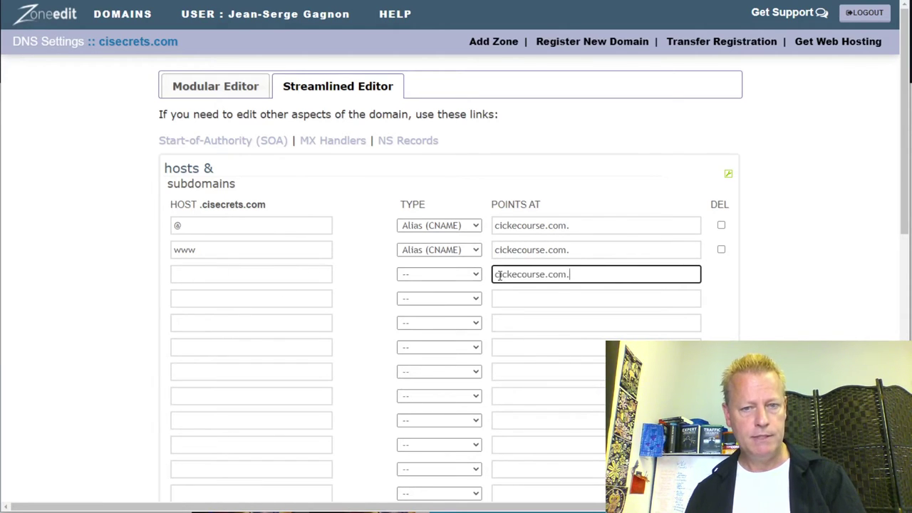
click(470, 276)
click(437, 325)
click(296, 274)
text(*)
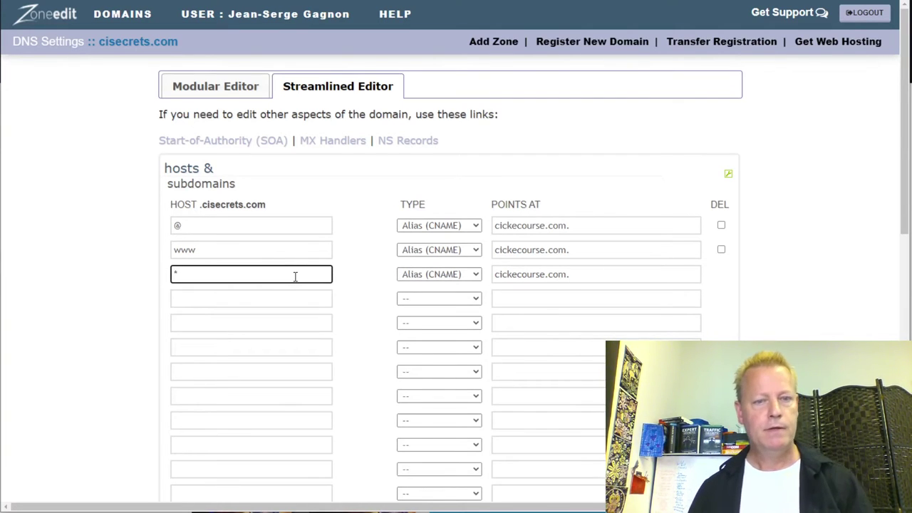
click(863, 329)
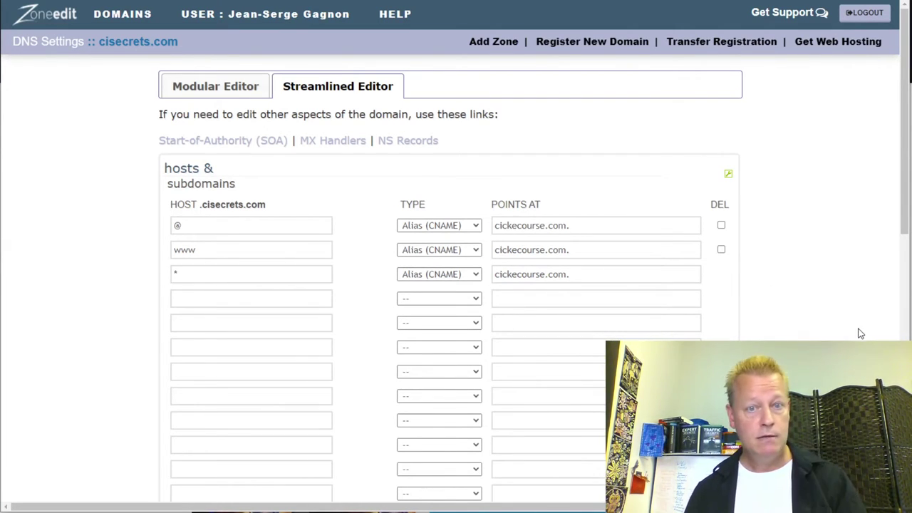
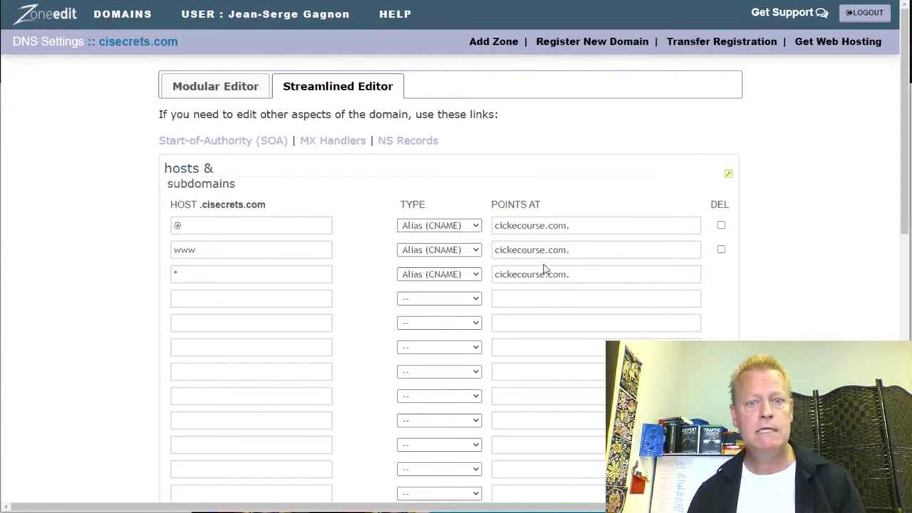
- Correct the target of the @, www and * records to "clickecourse.com."
click(511, 226)
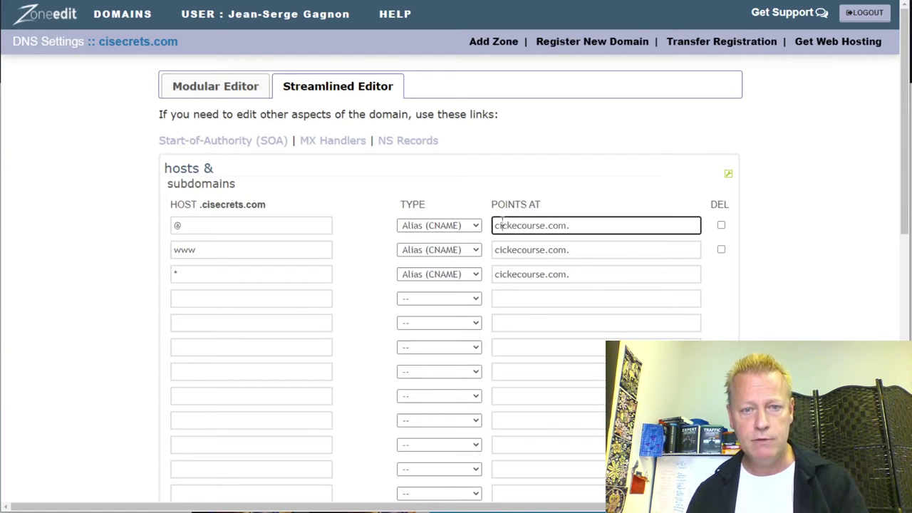
text(l)
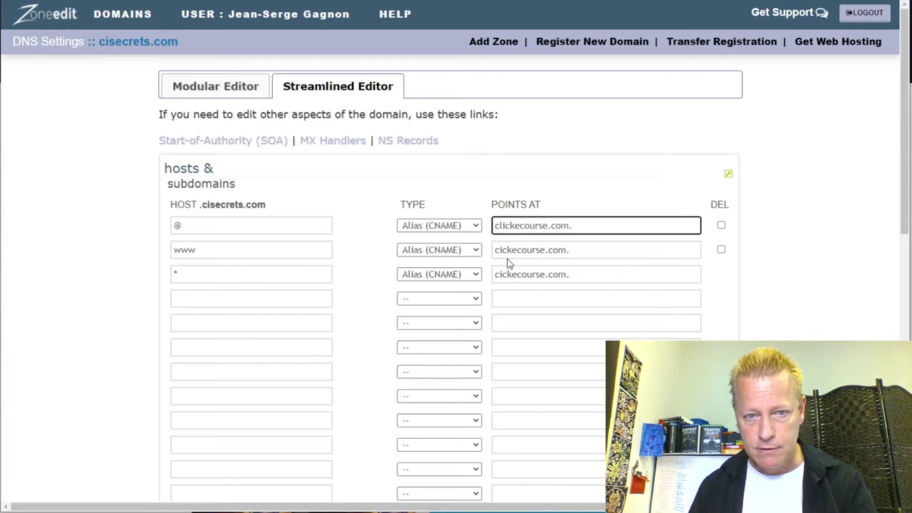
click(519, 225)
double_click(521, 225)
key(ctrl+c)
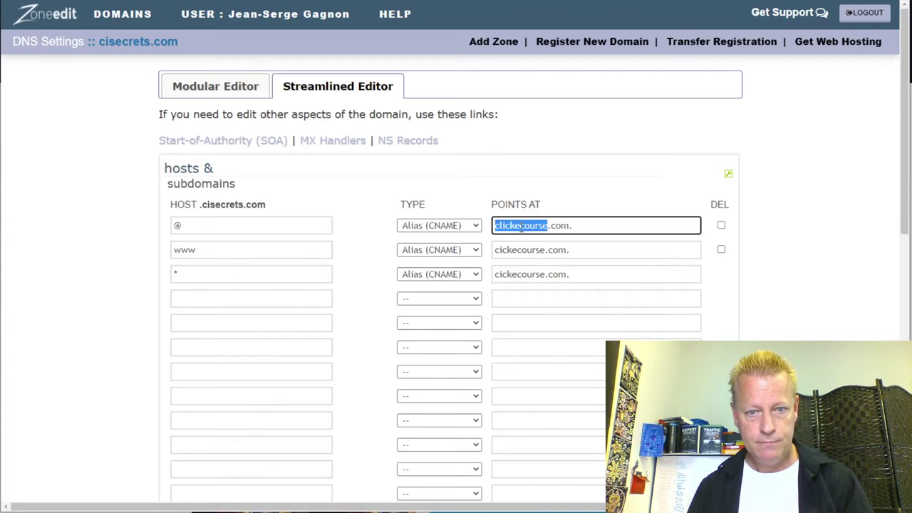
double_click(519, 248)
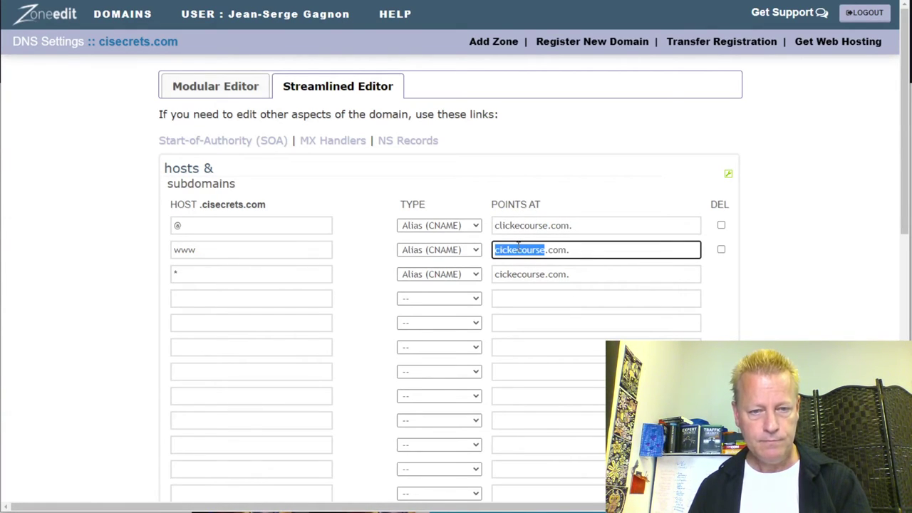
key(ctrl+v)
double_click(520, 274)
key(ctrl+v)
click(780, 330)
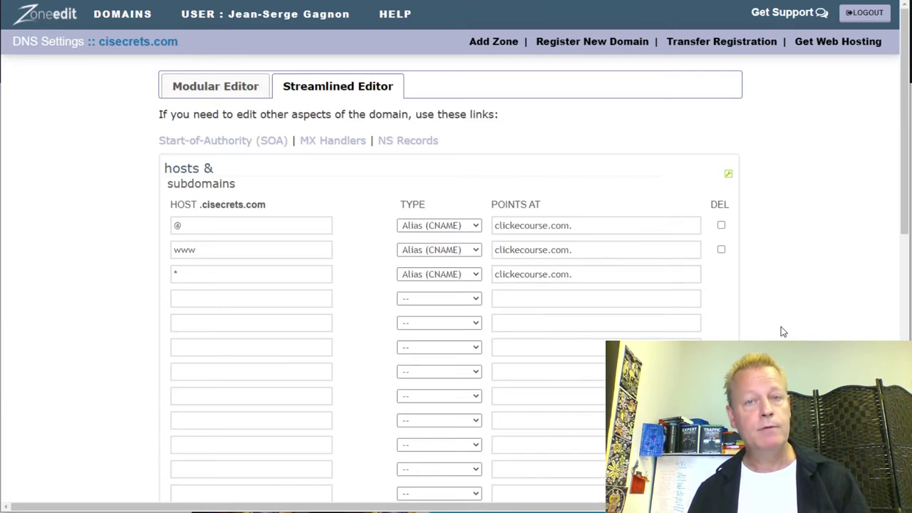
- Submit and confirm the new DNS settings for cisecrets.com, and close the completion page
scroll(779, 329, down, 5)
click(712, 485)
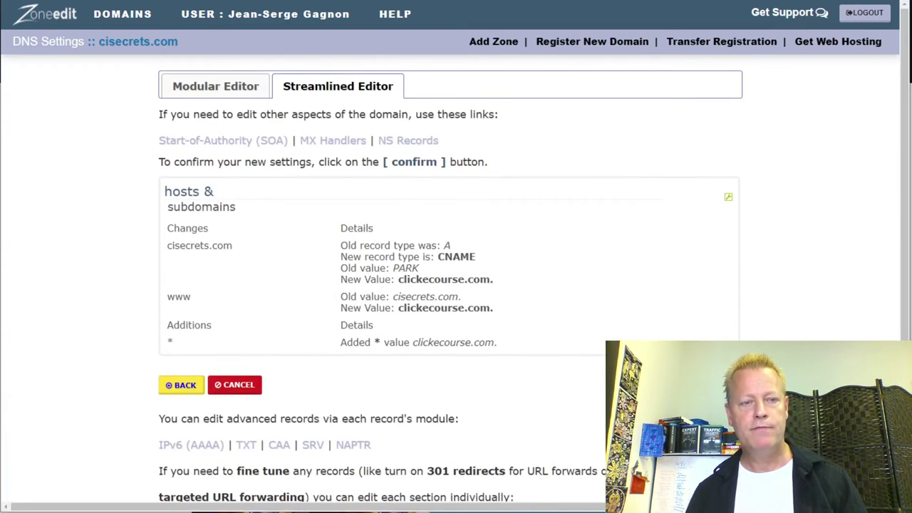
key(Return)
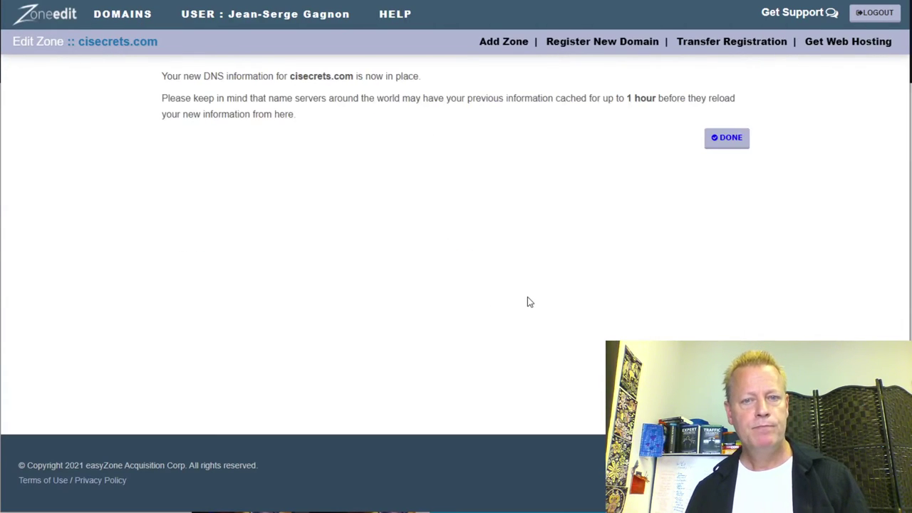
click(726, 137)
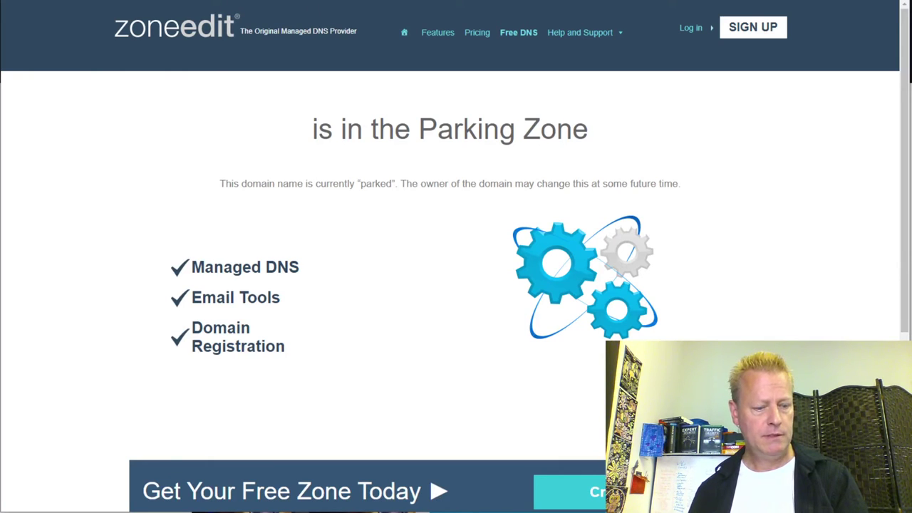
- Open a new incognito window and load the parked domain page in it
key(alt+f)
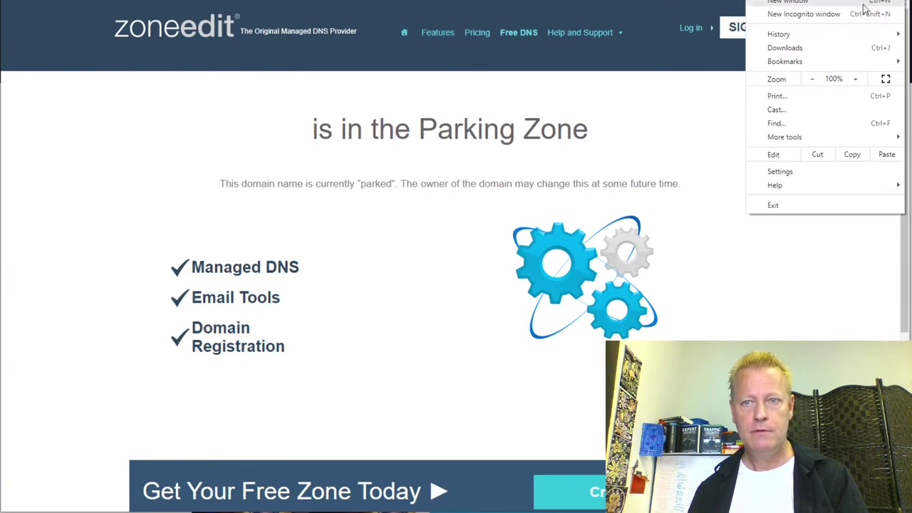
click(757, 16)
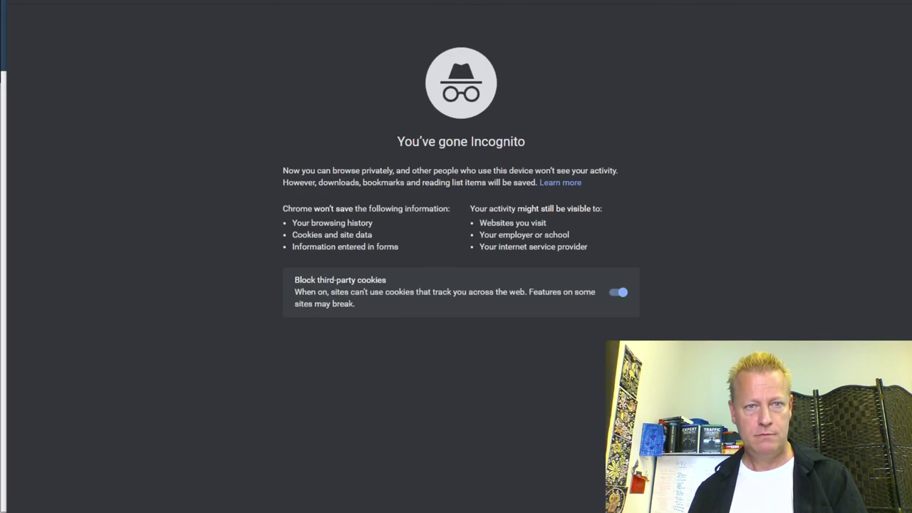
text(http://zoneedit.com/)
key(Return)
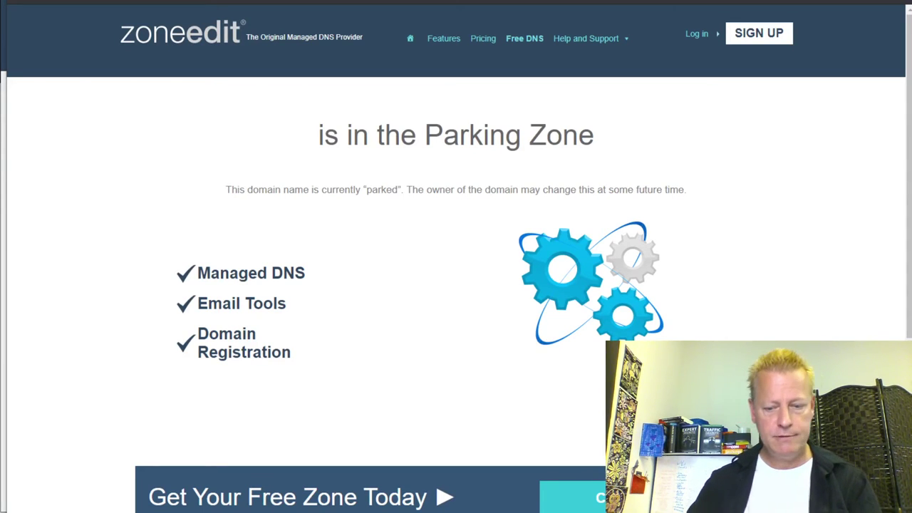
- Load the subdomain abc.cisecrets.com to test the wildcard DNS record
key(ctrl+l)
text(acisecrets.com)
text(bc.)
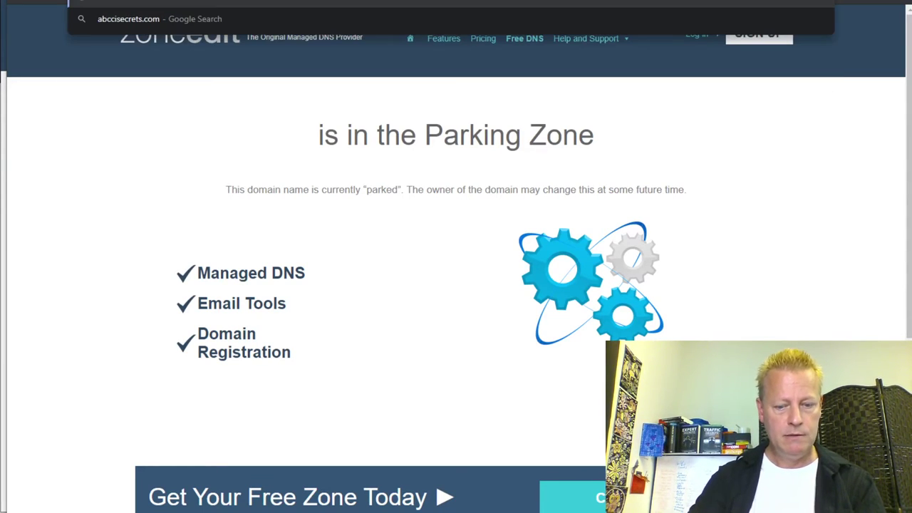
key(Return)
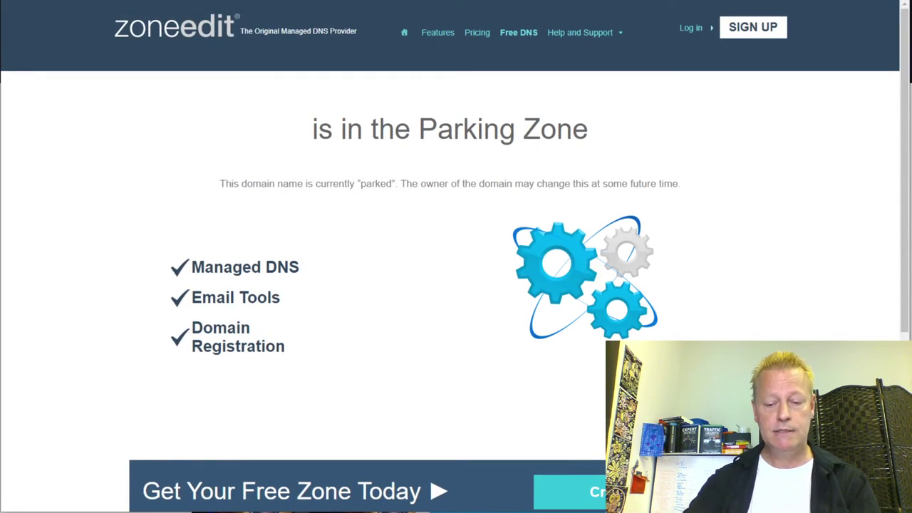
key(ctrl+l)
key(Escape)
key(Return)
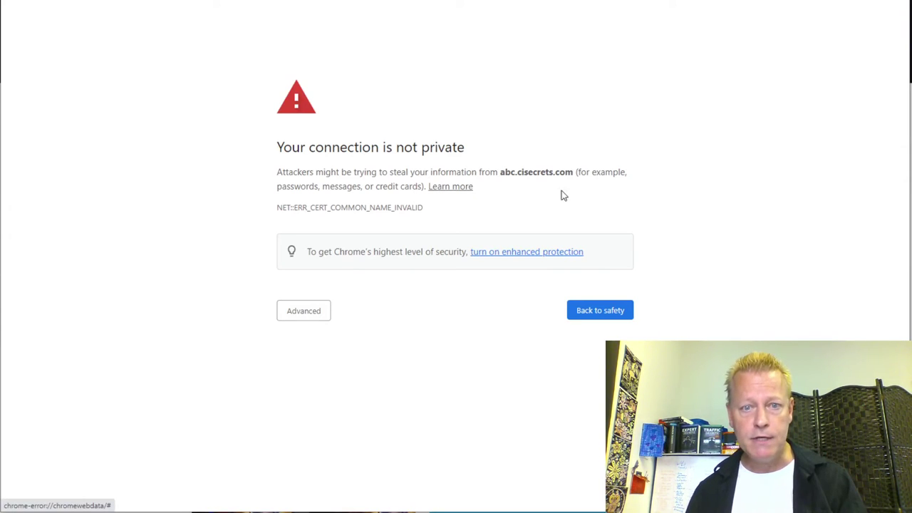
- Expand the certificate warning's details, check which domain the certificate is from, and proceed to abc.cisecrets.com
click(302, 313)
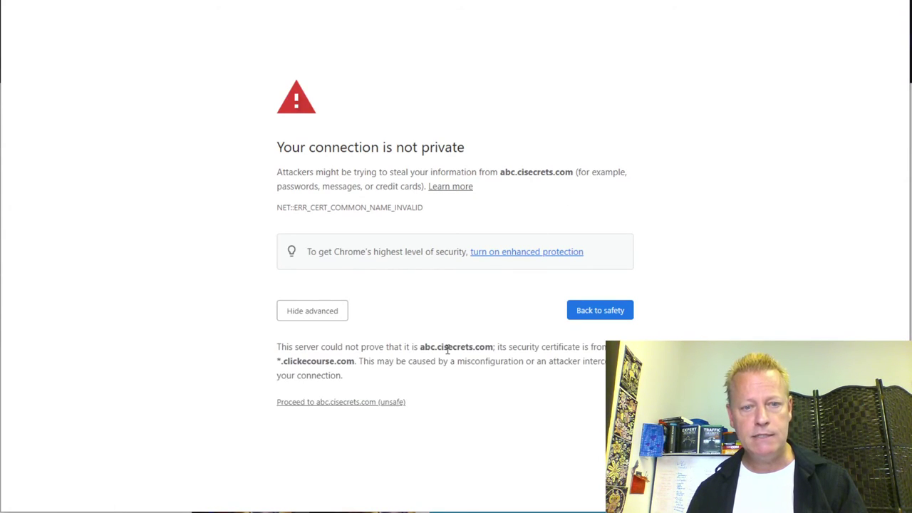
double_click(283, 364)
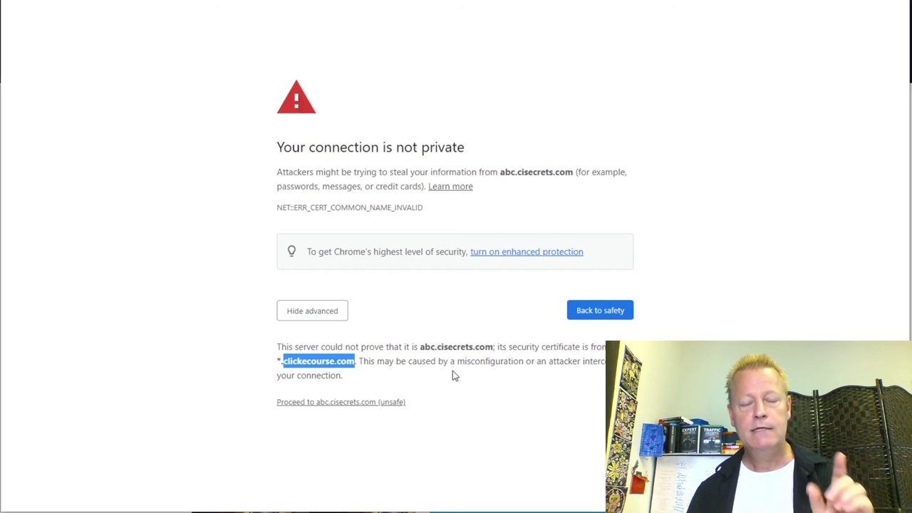
click(331, 403)
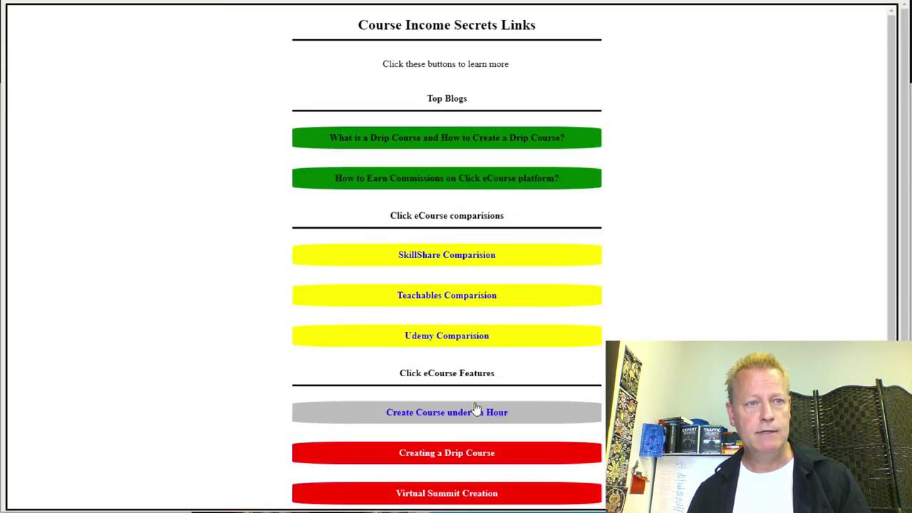
- Look through the published links page from its title and summary line down to the footer
scroll(591, 300, down, 2)
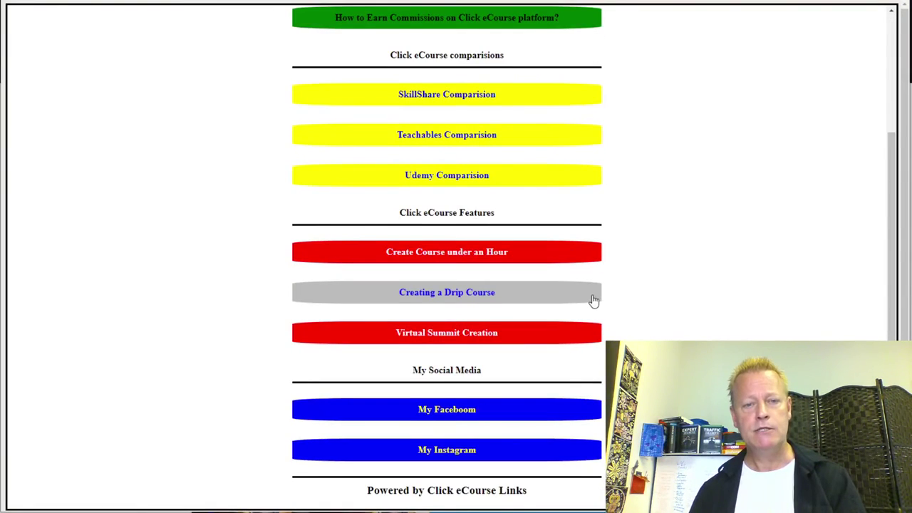
scroll(593, 300, up, 2)
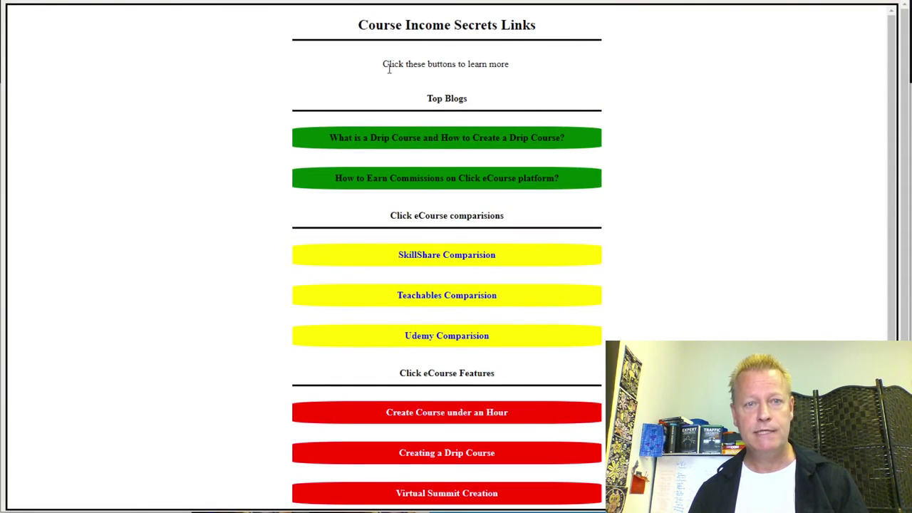
drag(426, 76, 544, 98)
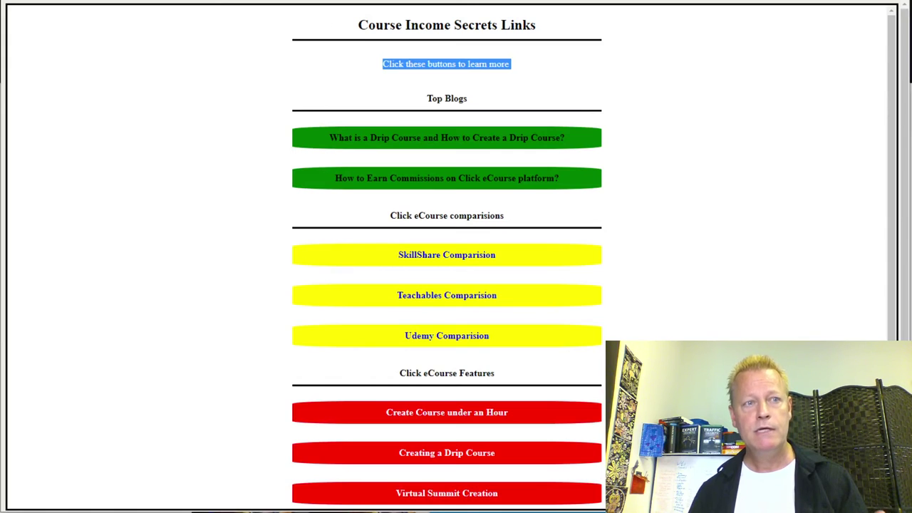
- Switch to Click eCourse and examine the site's summary and title in its basic settings
key(ctrl+w)
click(309, 124)
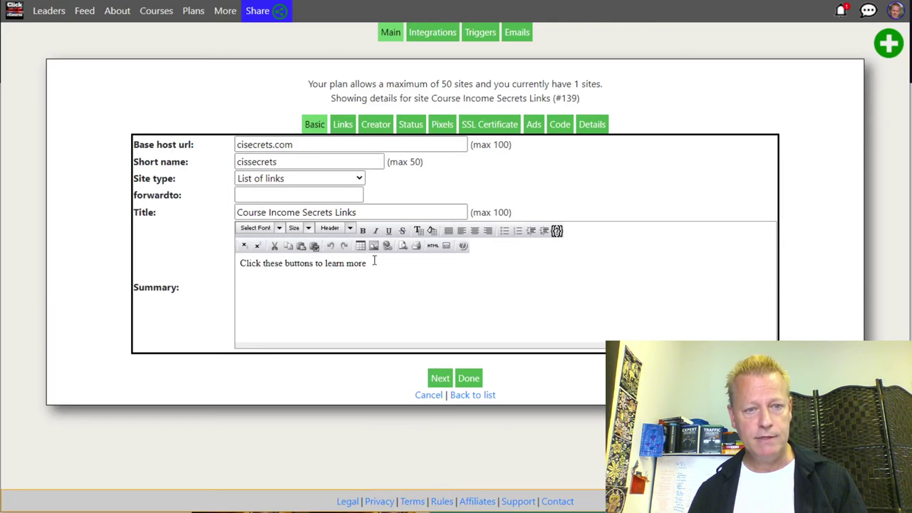
drag(373, 262, 223, 259)
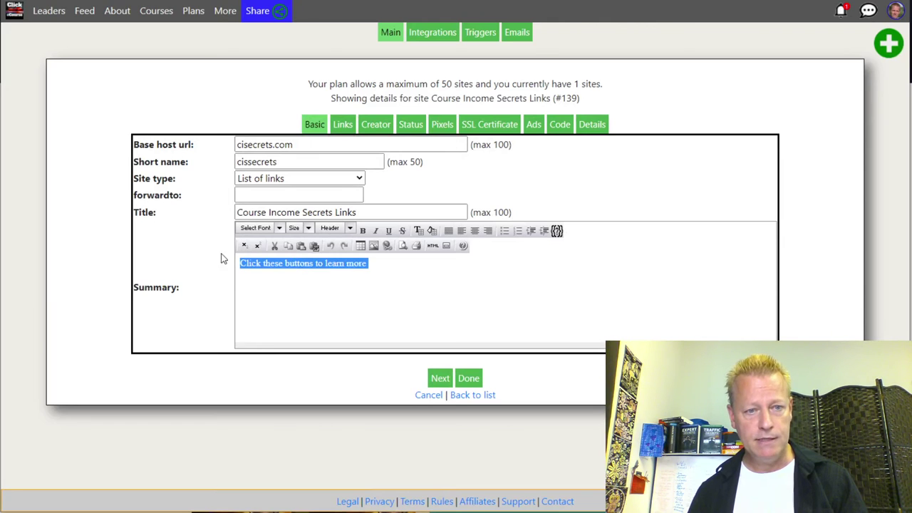
drag(367, 212, 237, 213)
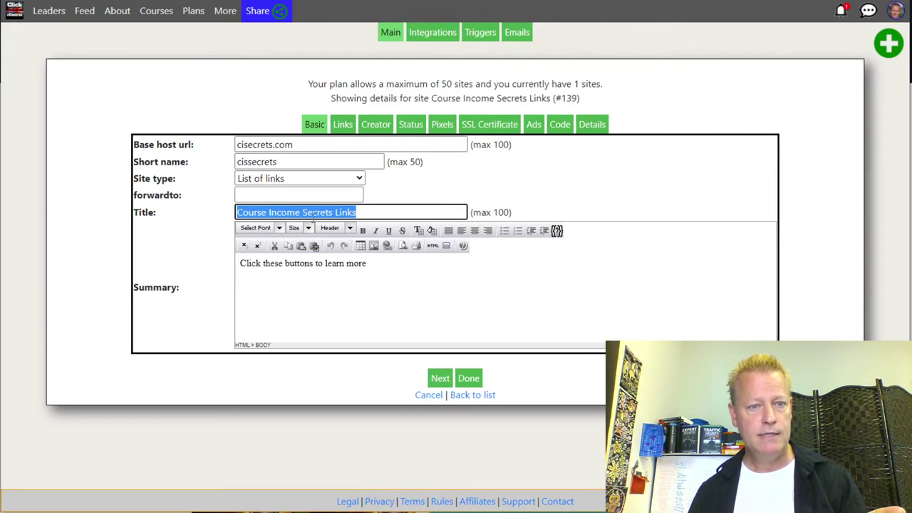
- Return to the published Course Income Secrets Links page and look through its link buttons again
key(alt+Tab)
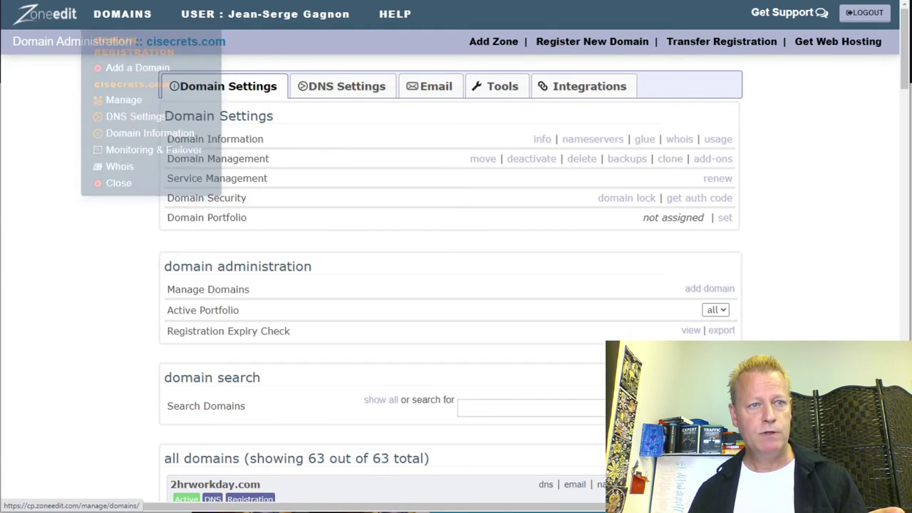
key(alt+Tab)
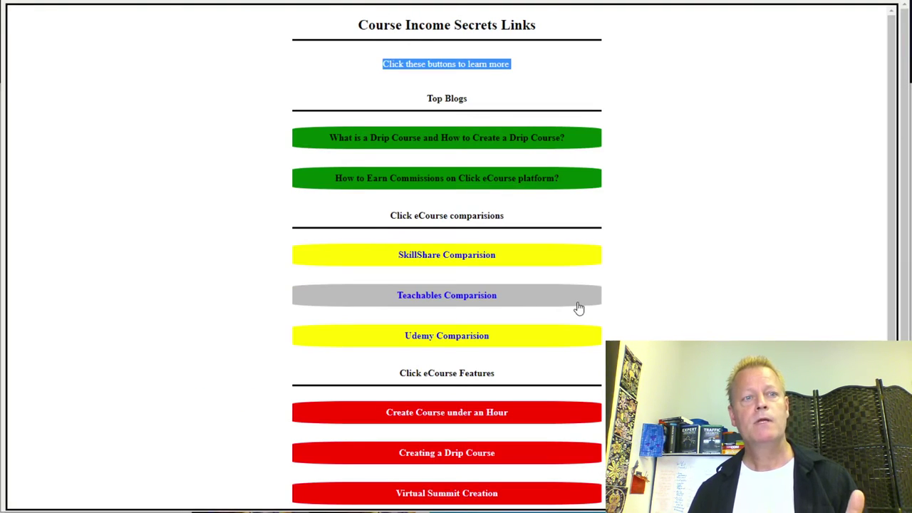
scroll(578, 307, down, 3)
scroll(579, 308, up, 3)
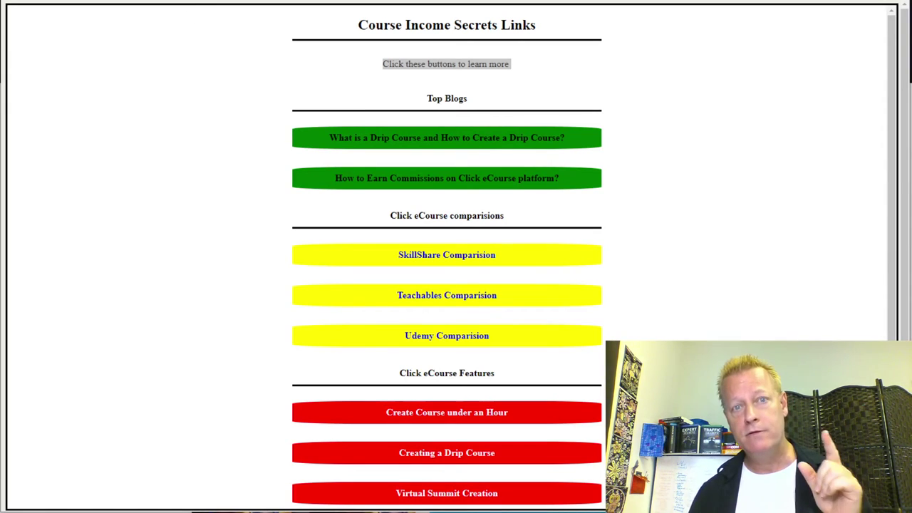
- Switch back to Click eCourse and examine the domain and validity dates of the site's SSL certificate
key(alt+Tab)
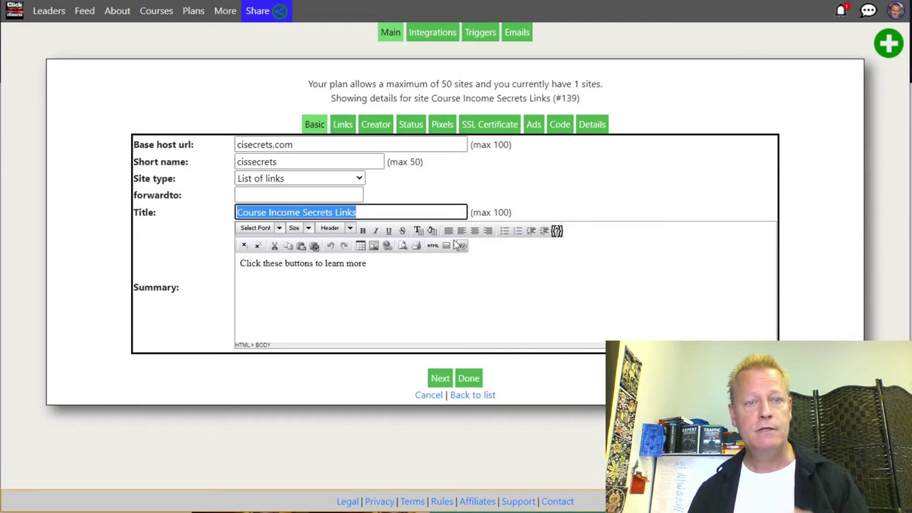
click(486, 127)
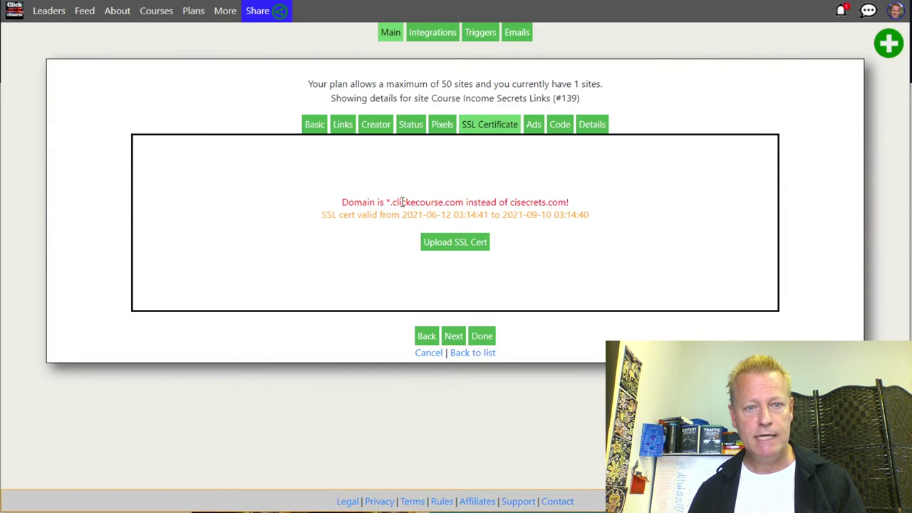
drag(396, 202, 474, 203)
click(529, 205)
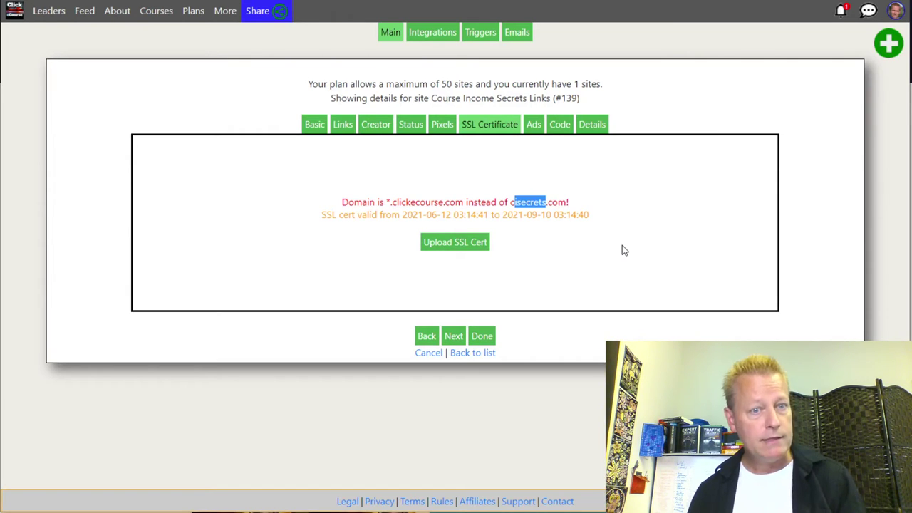
drag(589, 214, 471, 214)
click(517, 205)
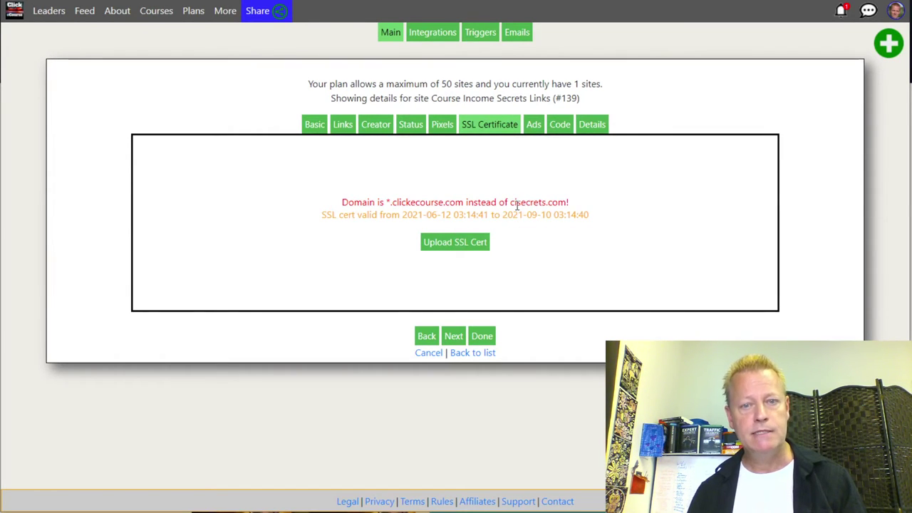
- Open the SSL certificate upload for cisecrets.com, switch to manual text entry, and review the private key and full chain fields
click(460, 245)
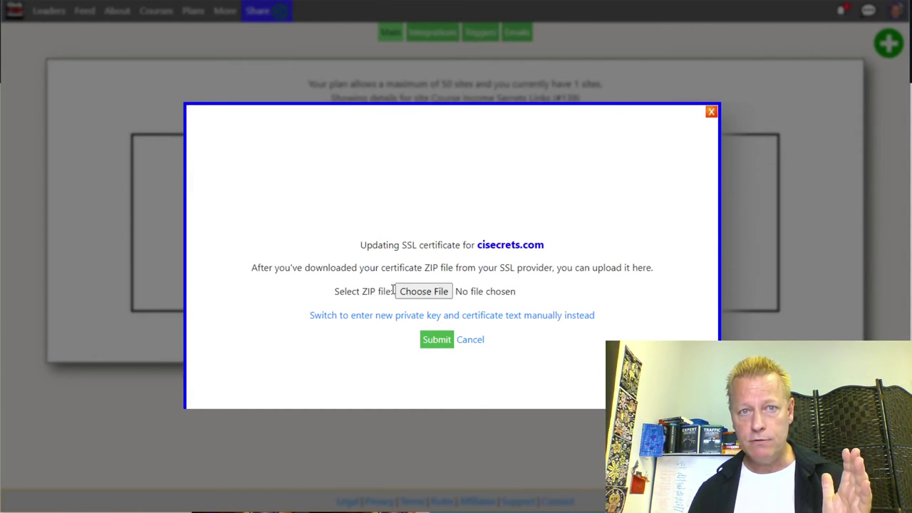
click(482, 316)
scroll(456, 327, down, 3)
scroll(455, 342, down, 1)
scroll(456, 344, up, 1)
scroll(456, 344, down, 3)
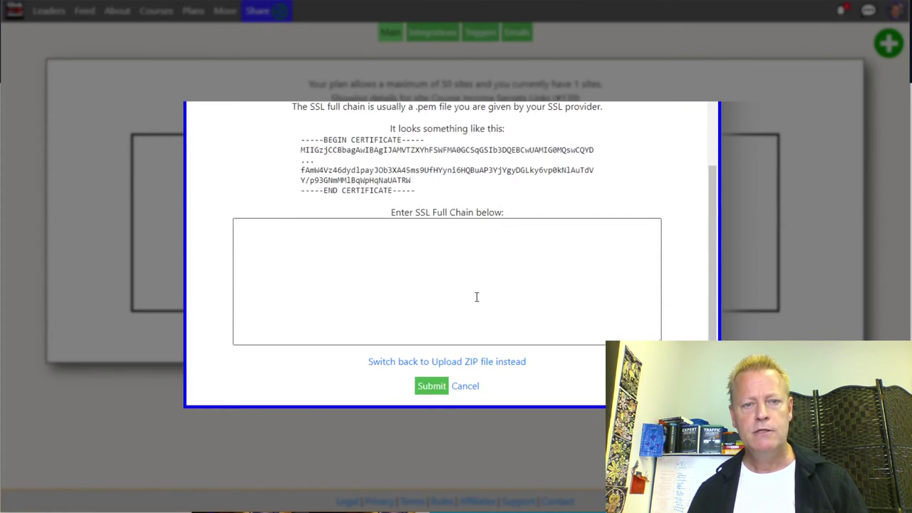
scroll(476, 298, up, 3)
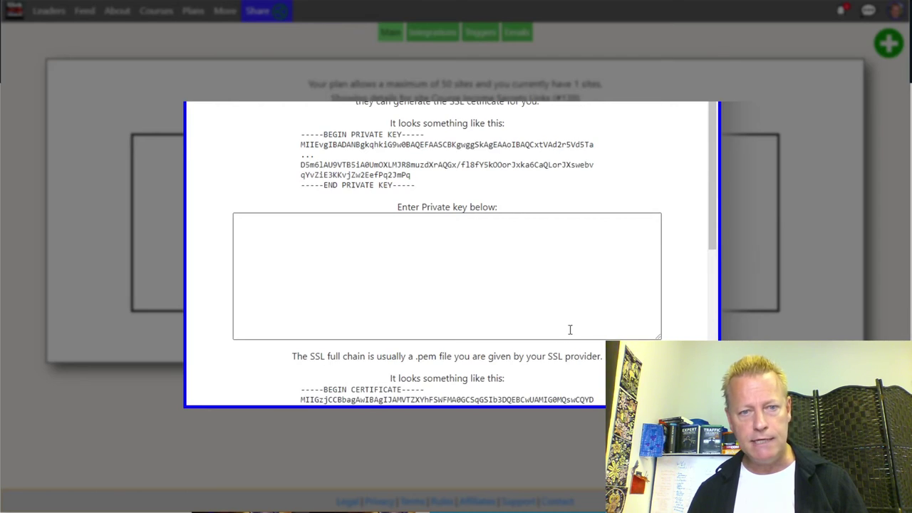
scroll(570, 330, down, 3)
scroll(570, 327, up, 3)
click(418, 236)
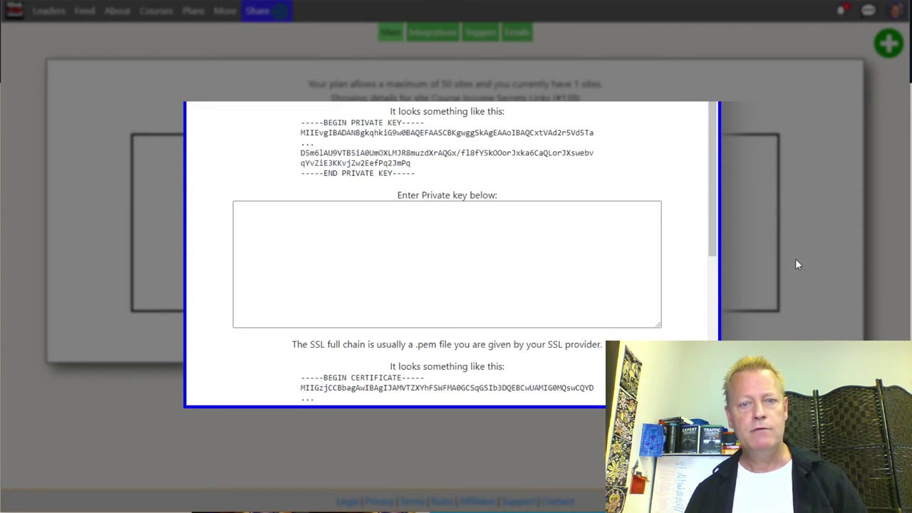
- Review the SSL full chain field and cancel the certificate upload
scroll(636, 300, down, 3)
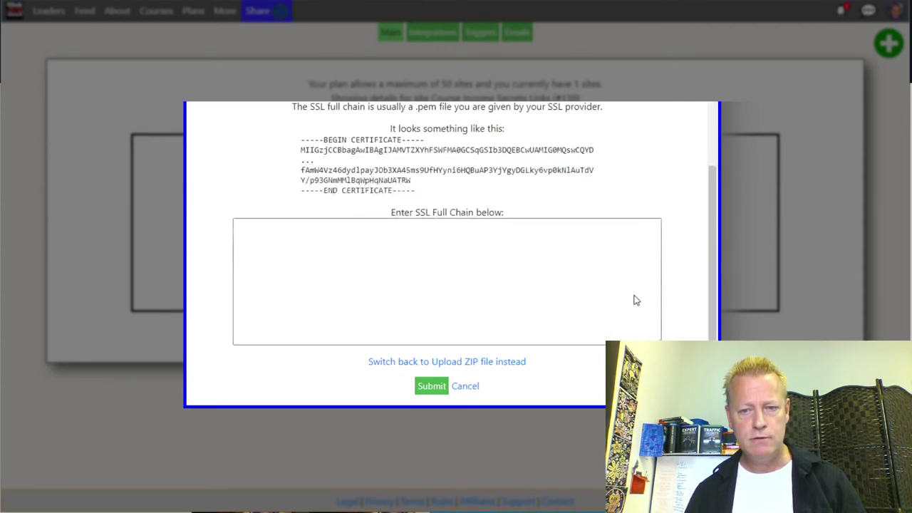
click(459, 386)
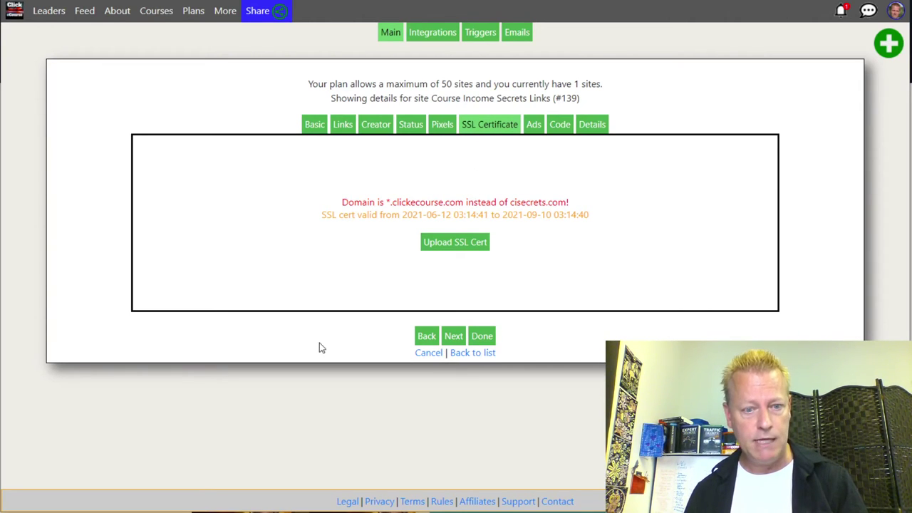
mouse_move(358, 511)
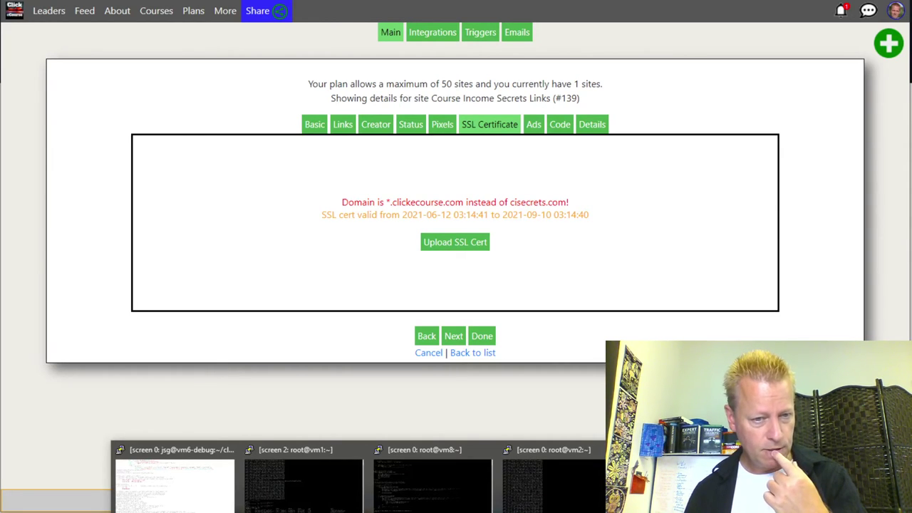
click(302, 481)
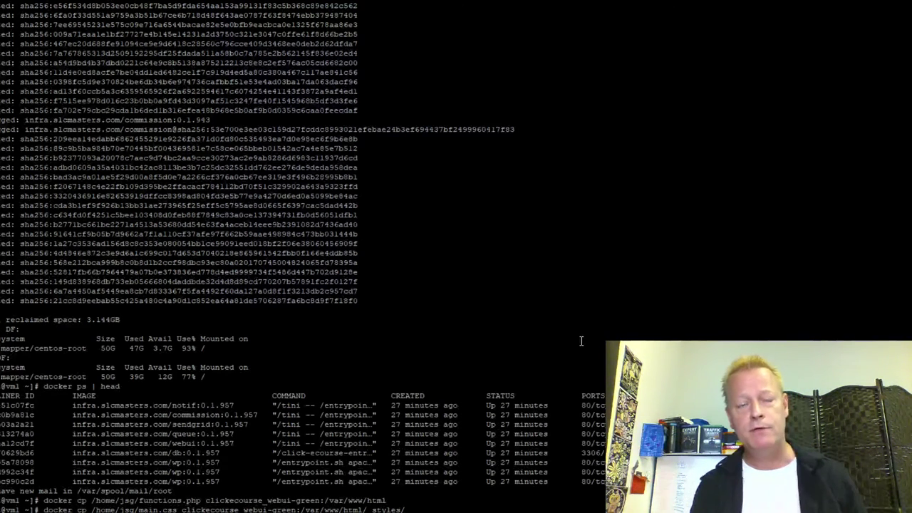
key(alt+Tab)
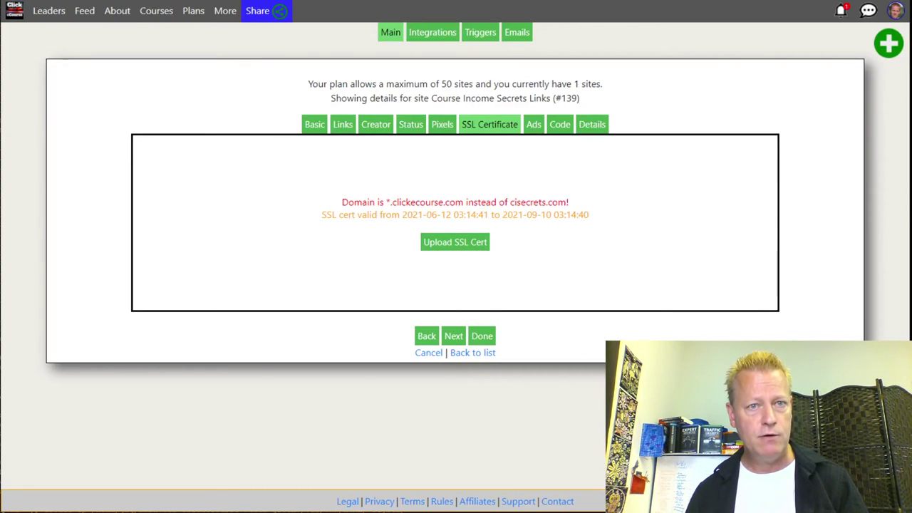
- Switch to the Instagram profile, turn off the mobile device view and close the developer tools
key(alt+Tab)
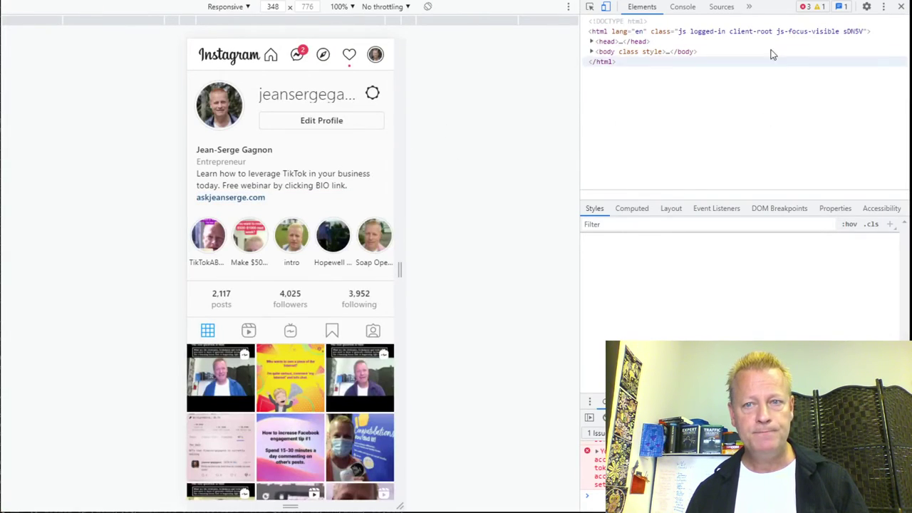
click(606, 7)
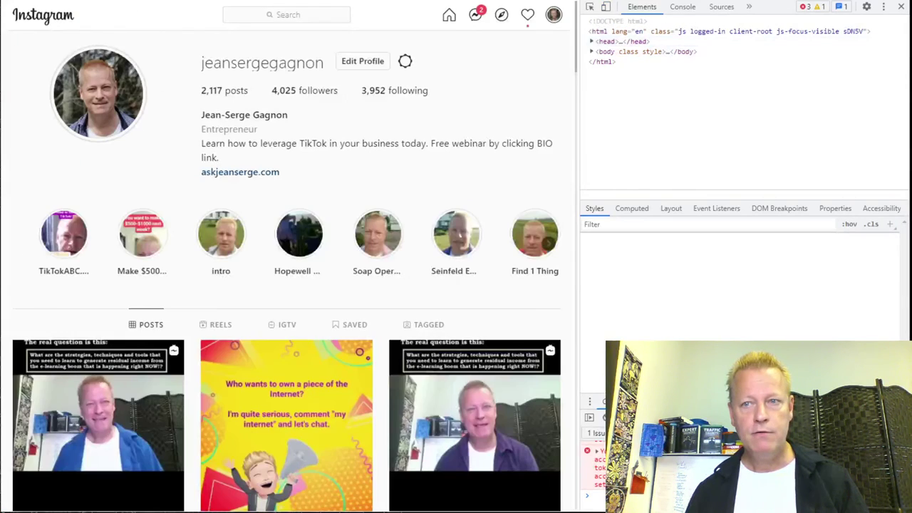
click(901, 8)
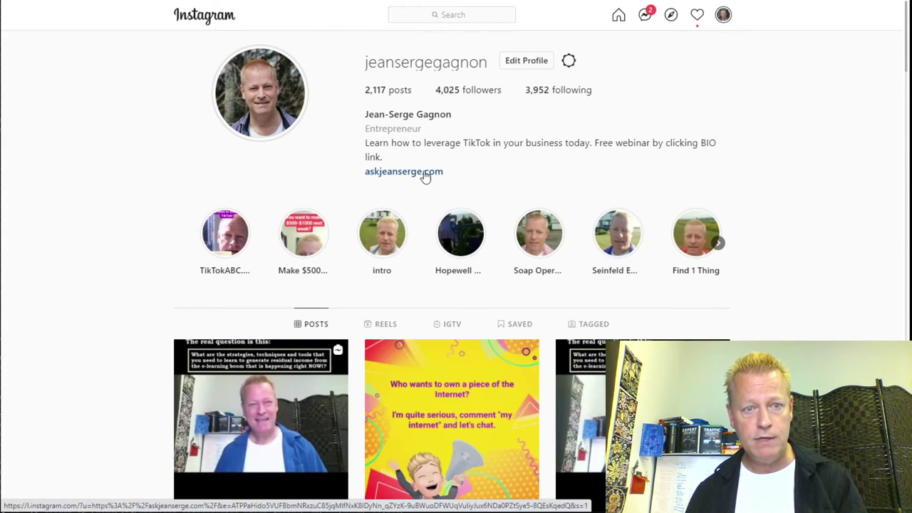
click(531, 63)
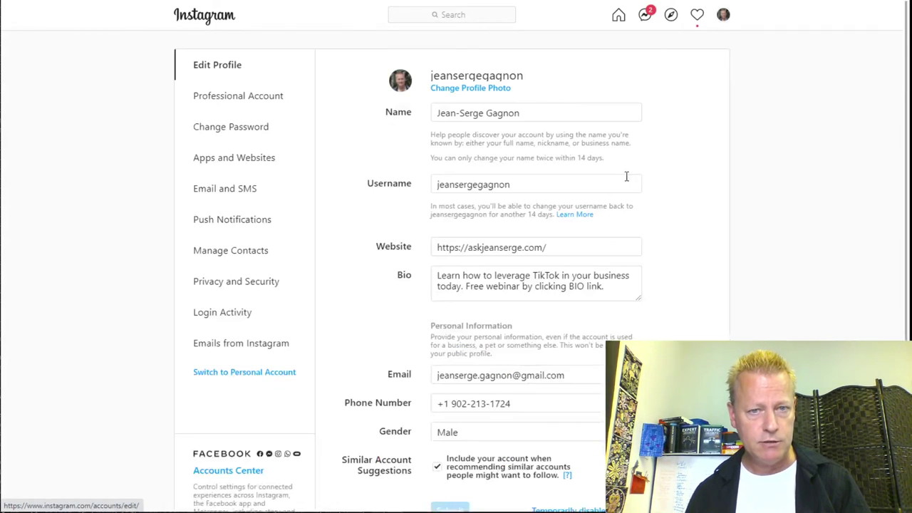
double_click(477, 248)
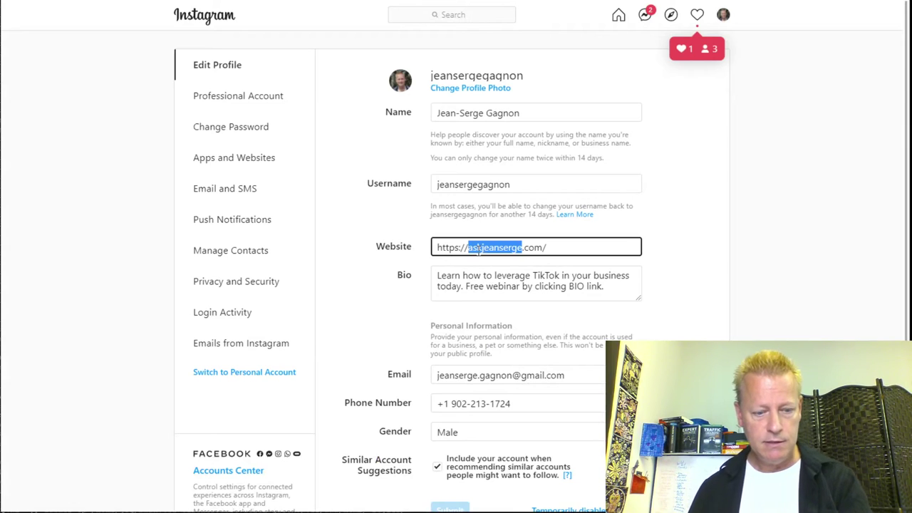
text(cisecrets)
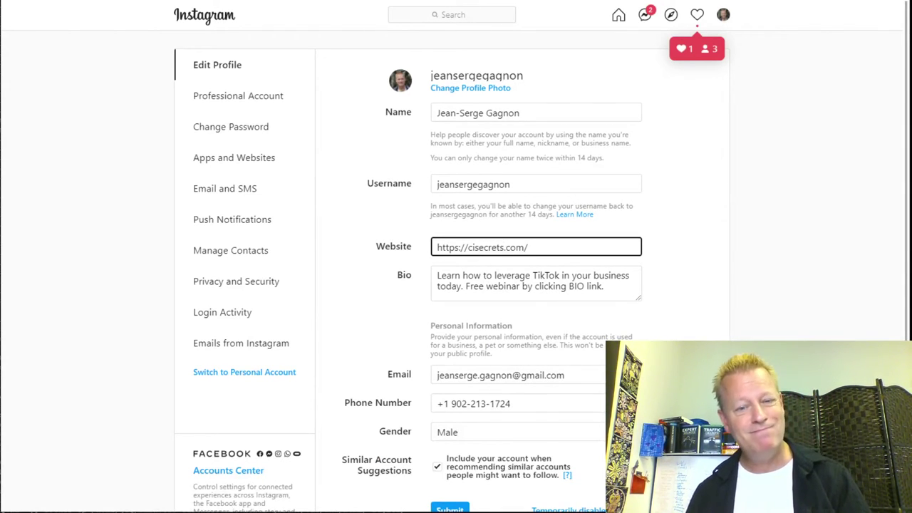
scroll(477, 450, down, 2)
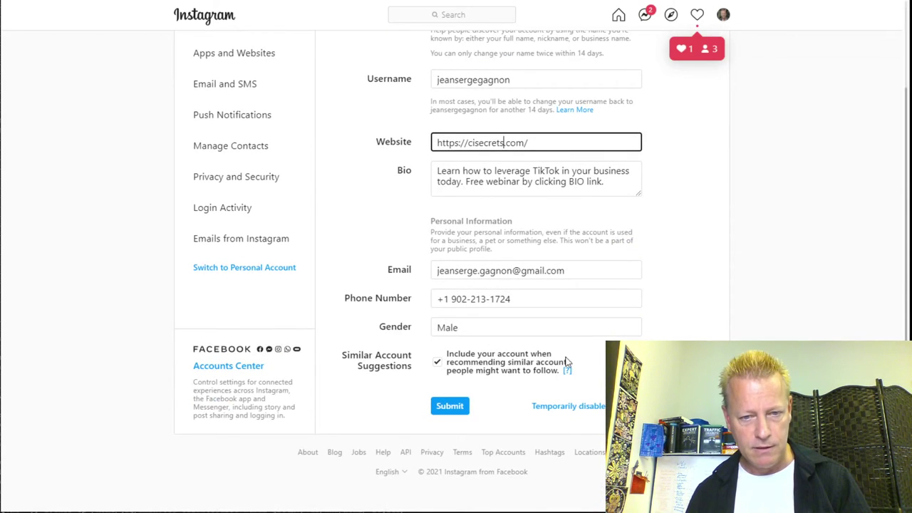
click(446, 405)
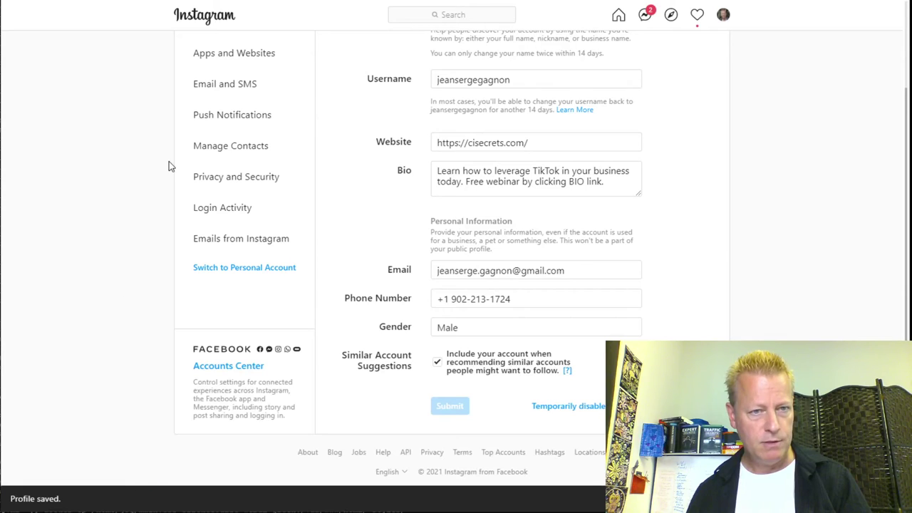
- Return to the Instagram profile page and follow its cisecrets.com bio link
click(204, 18)
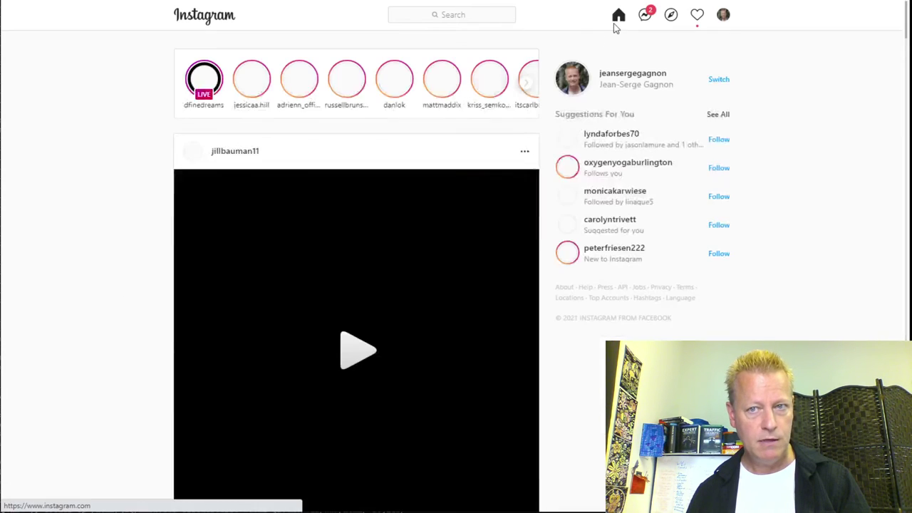
click(723, 15)
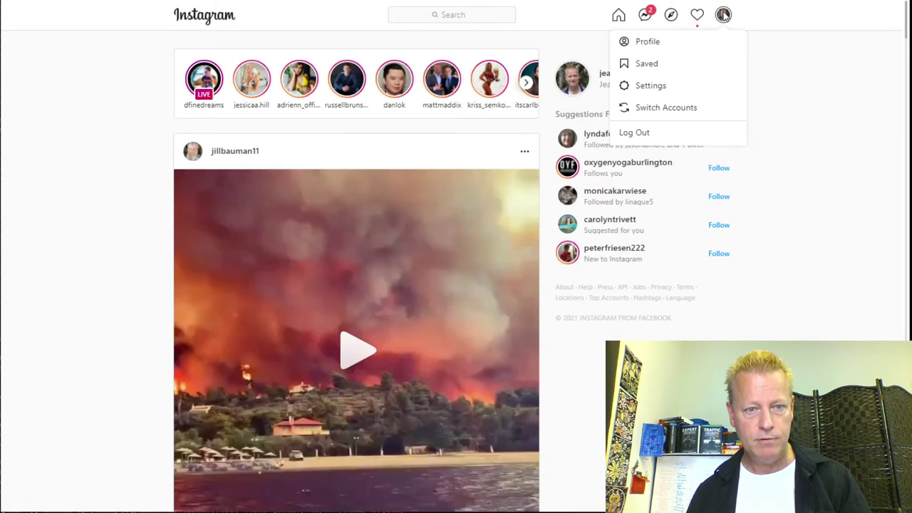
click(650, 40)
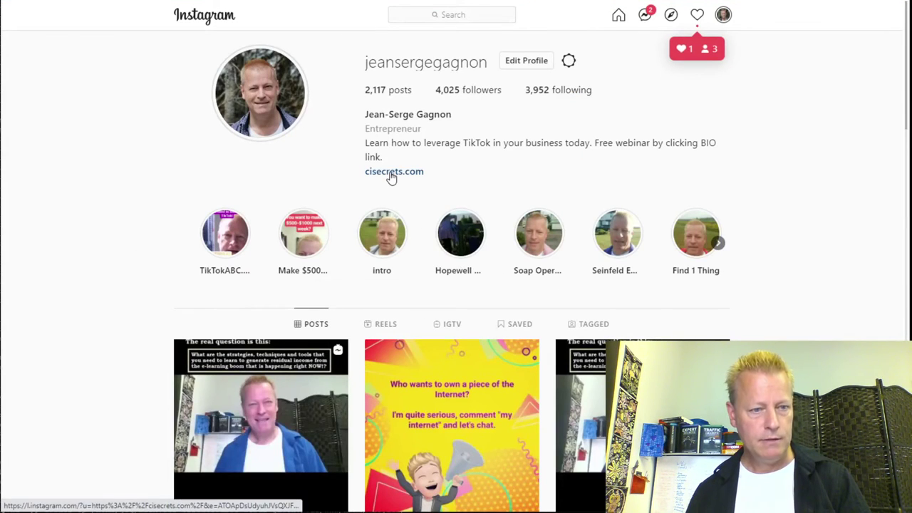
click(391, 174)
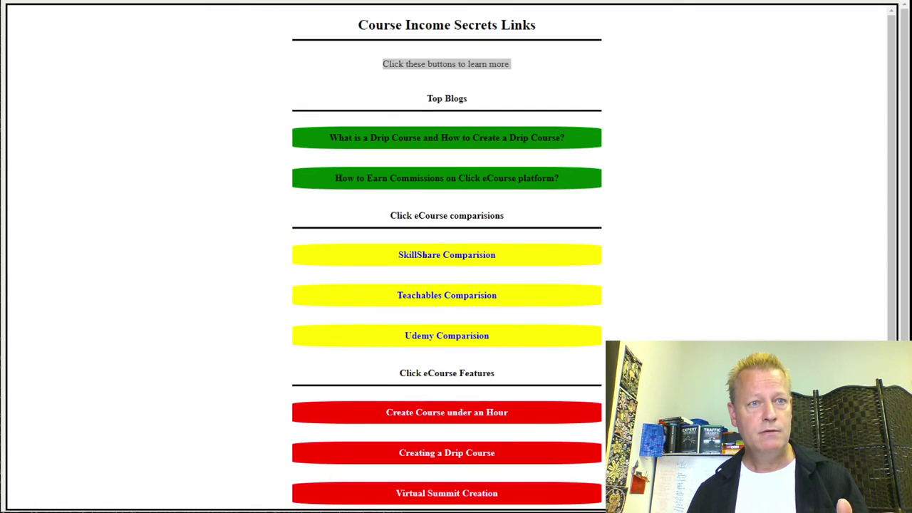
- Look through the buttons on the Course Income Secrets Links page and load the cisecrets.com address directly
scroll(447, 256, down, 10)
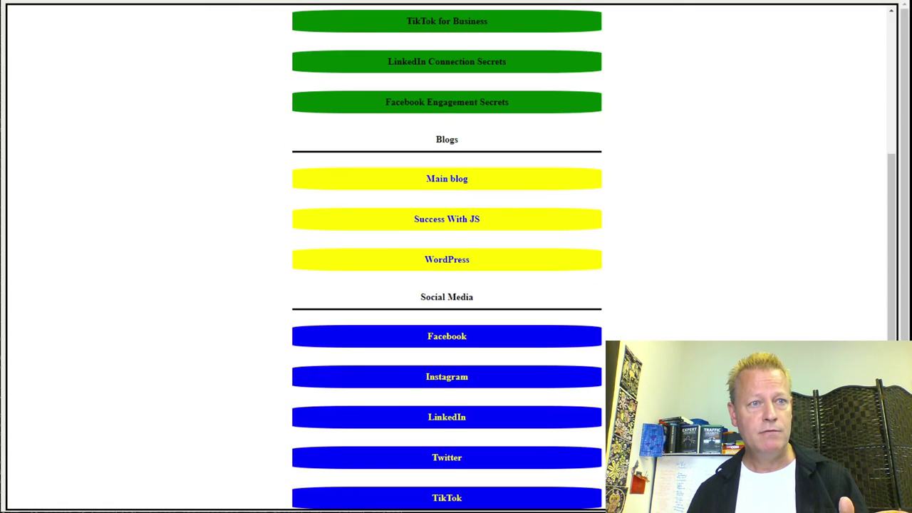
scroll(447, 257, up, 10)
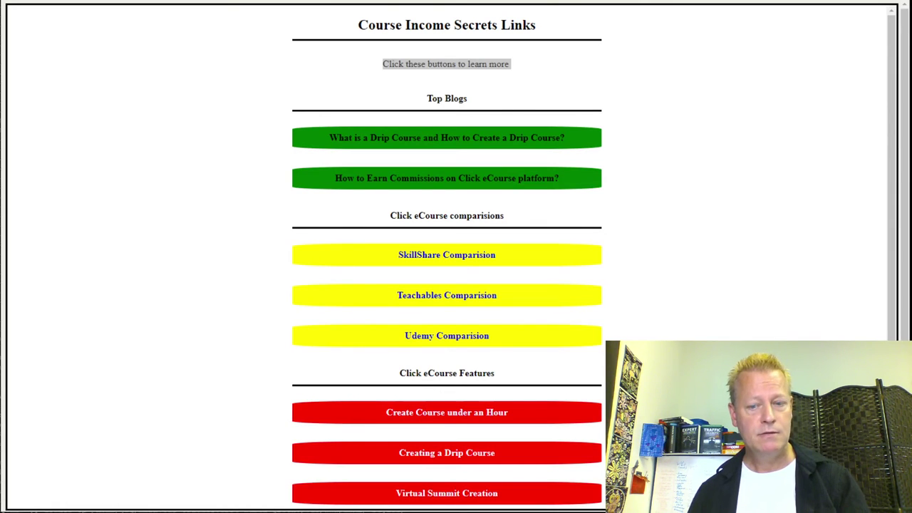
key(ctrl+l)
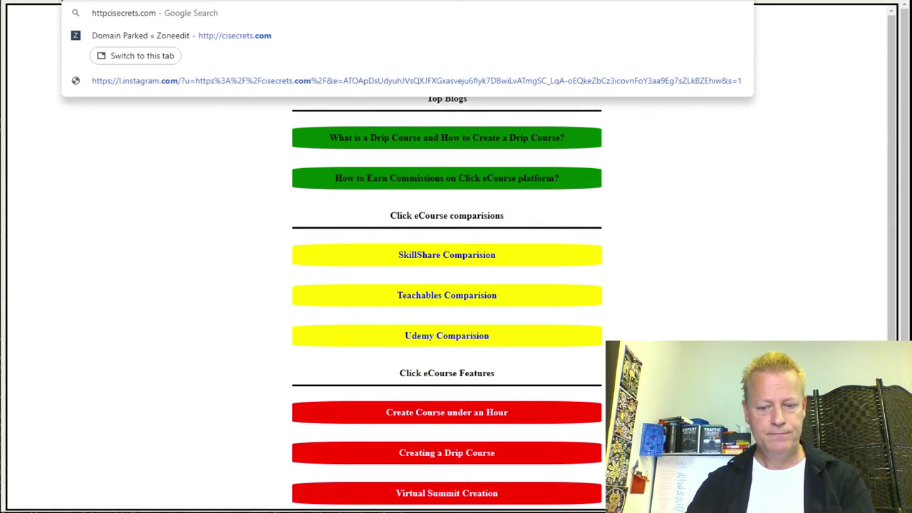
key(Return)
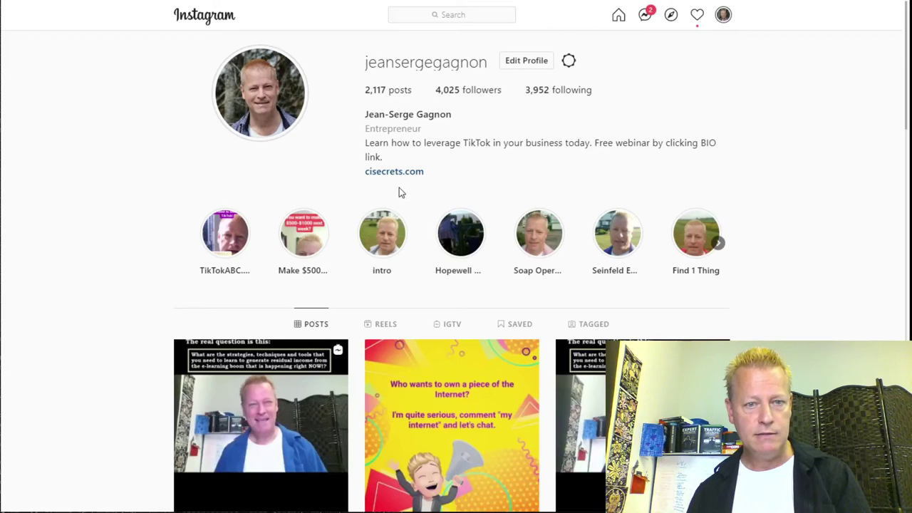
click(526, 60)
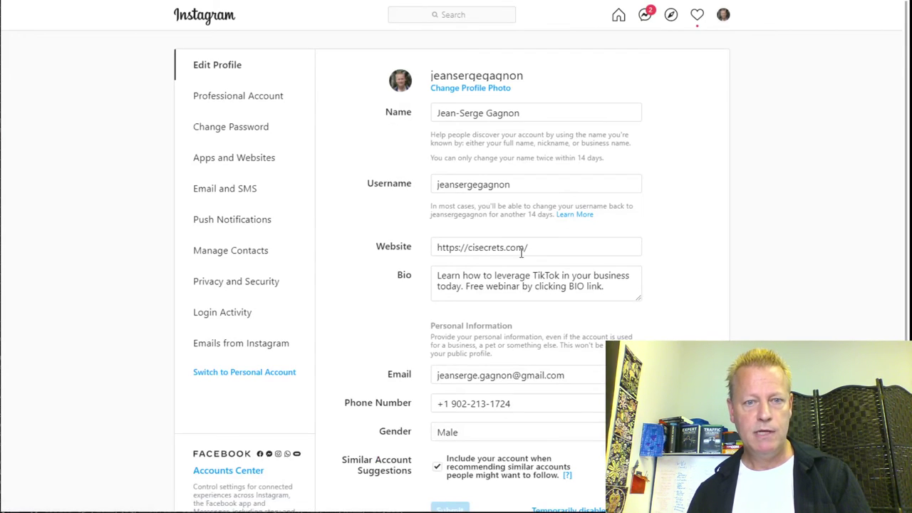
click(467, 247)
text(info.)
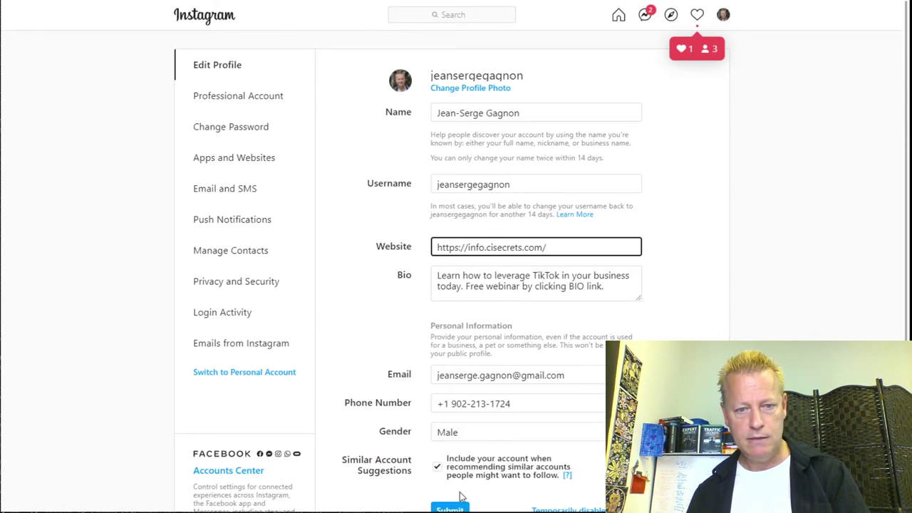
click(450, 508)
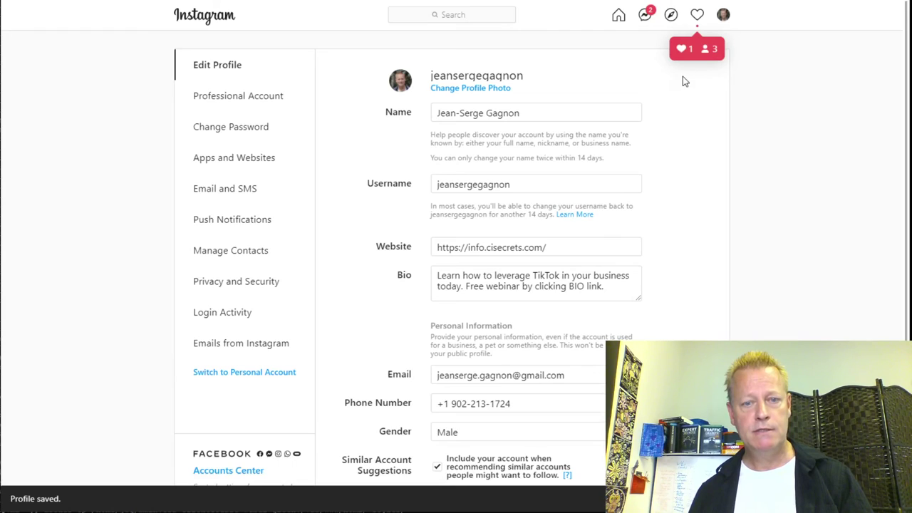
- Open the Instagram profile page, follow its info.cisecrets.com bio link and show the advanced details of the connection warning
scroll(700, 202, down, 3)
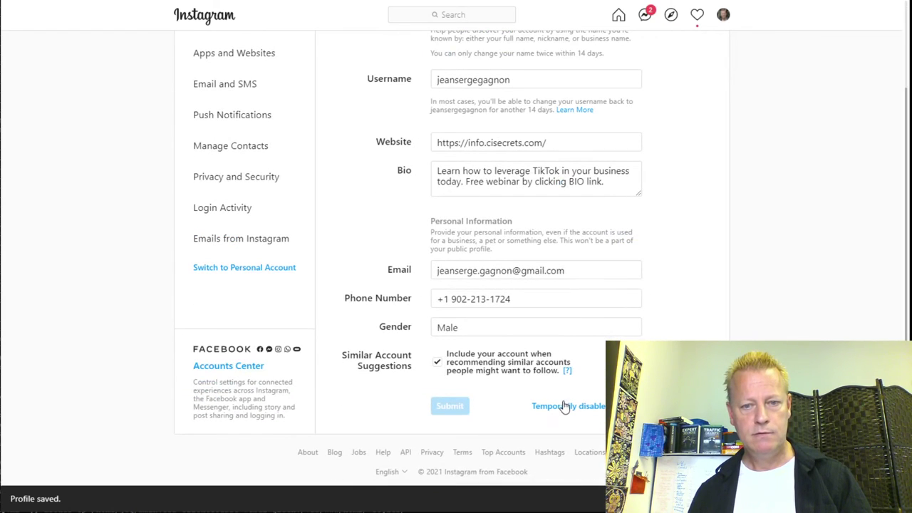
click(723, 15)
click(657, 44)
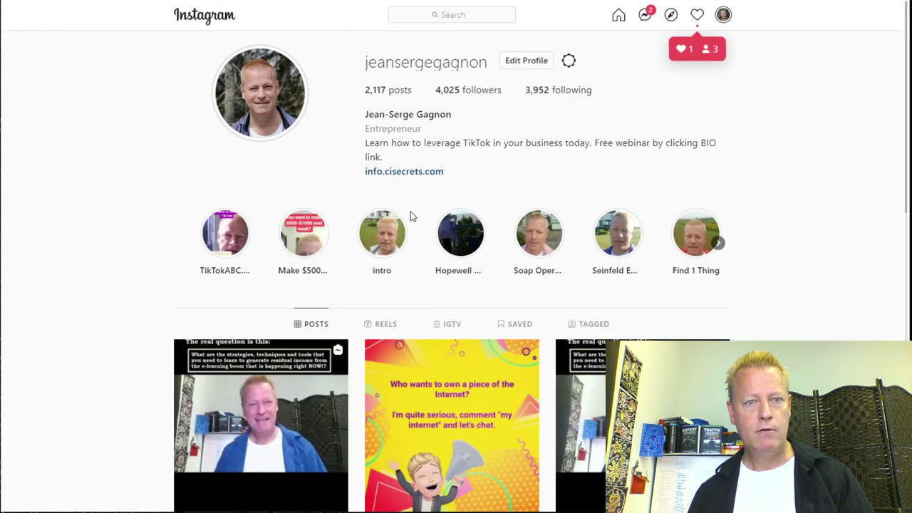
click(404, 174)
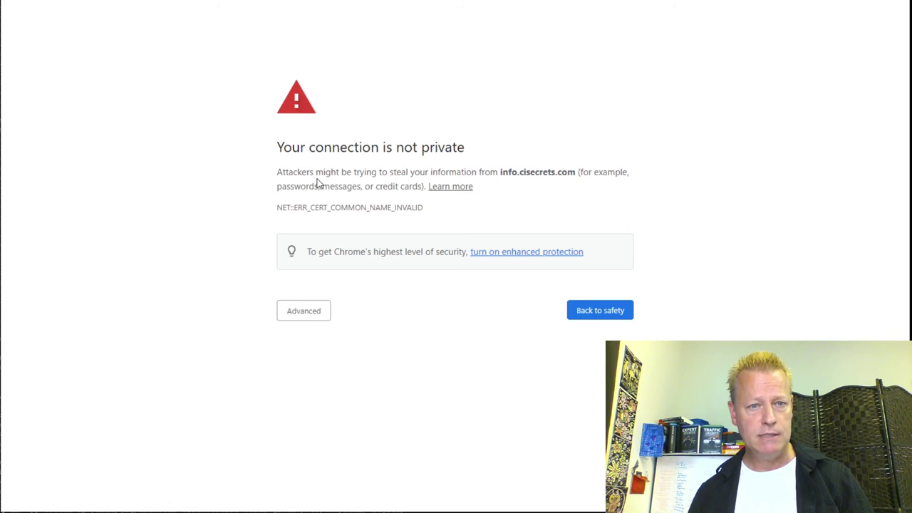
click(320, 311)
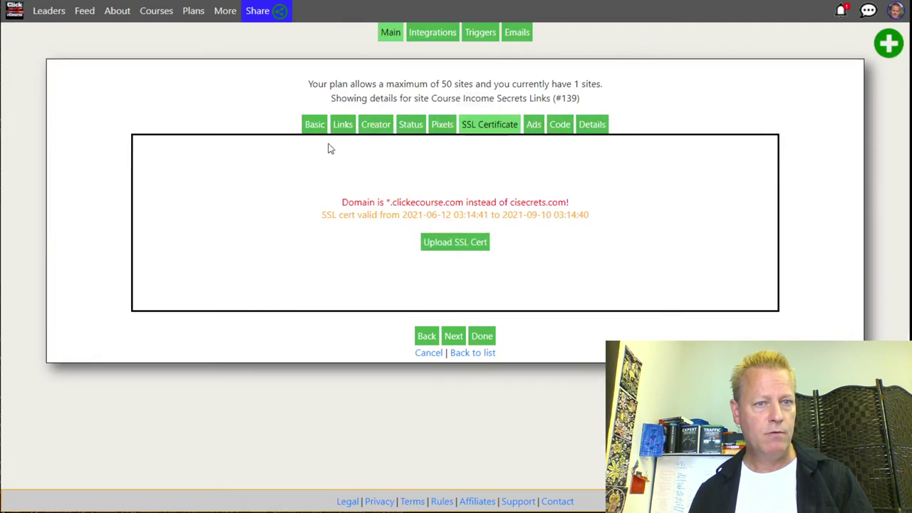
- In Click eCourse, reopen the cisecrets.com SSL certificate upload in manual text entry and examine the sample private key and certificate formats
click(451, 242)
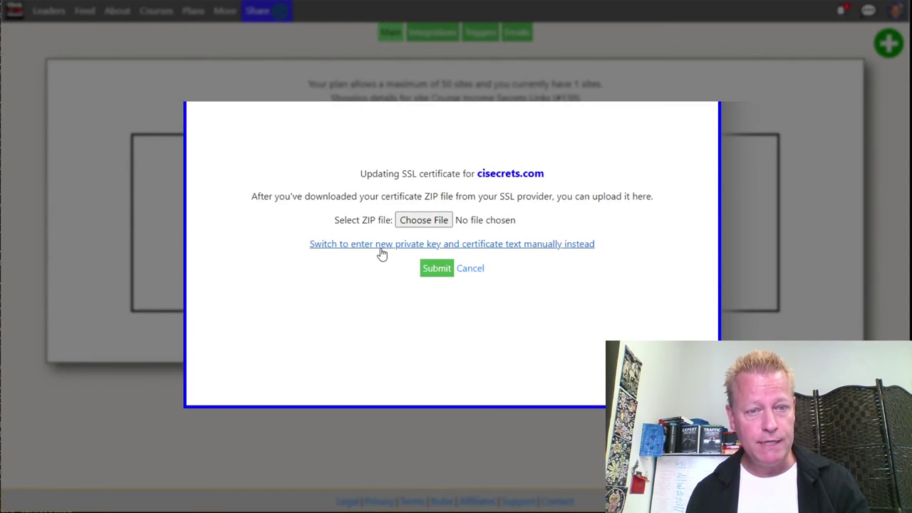
click(432, 247)
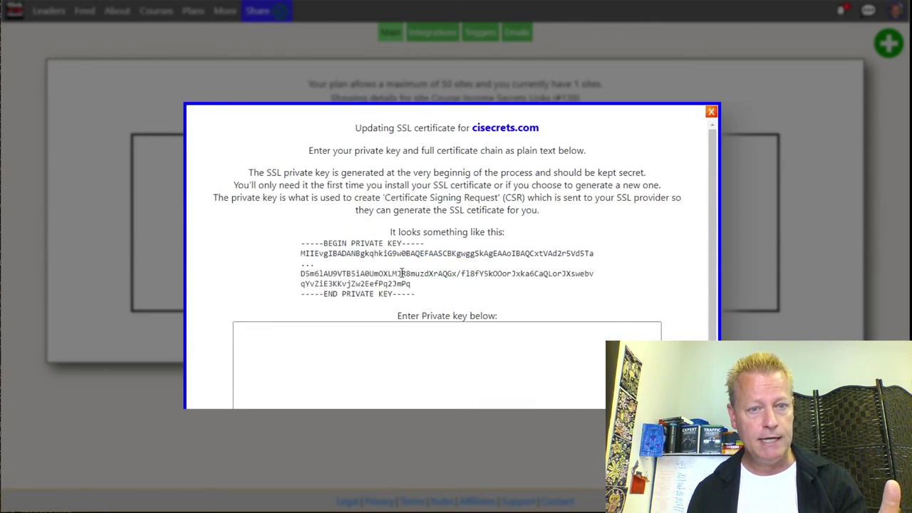
drag(412, 274, 325, 244)
scroll(357, 322, down, 3)
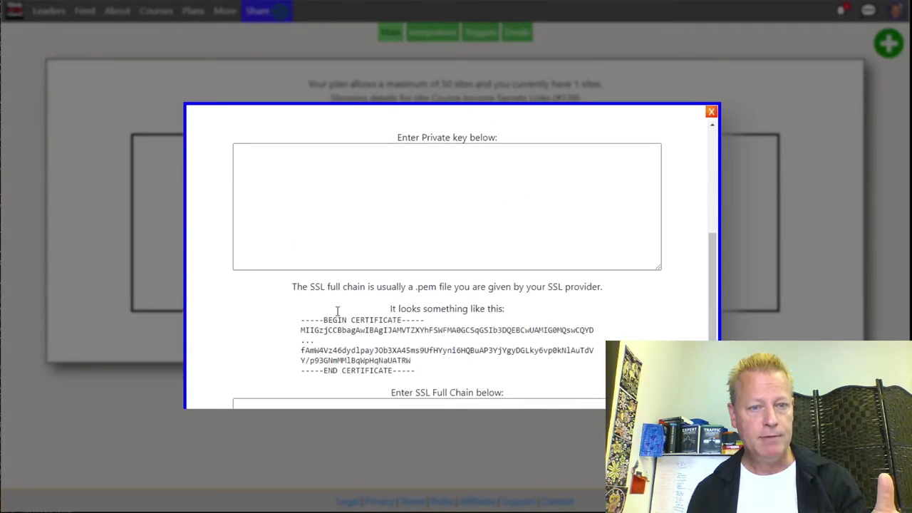
drag(319, 317, 403, 369)
- Paste the SSL private key into the private key field for cisecrets.com
click(383, 217)
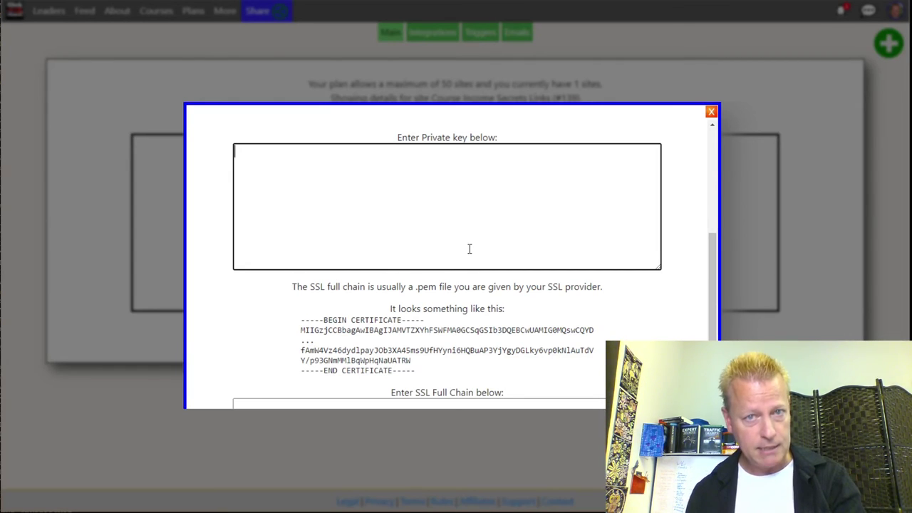
scroll(470, 248, down, 5)
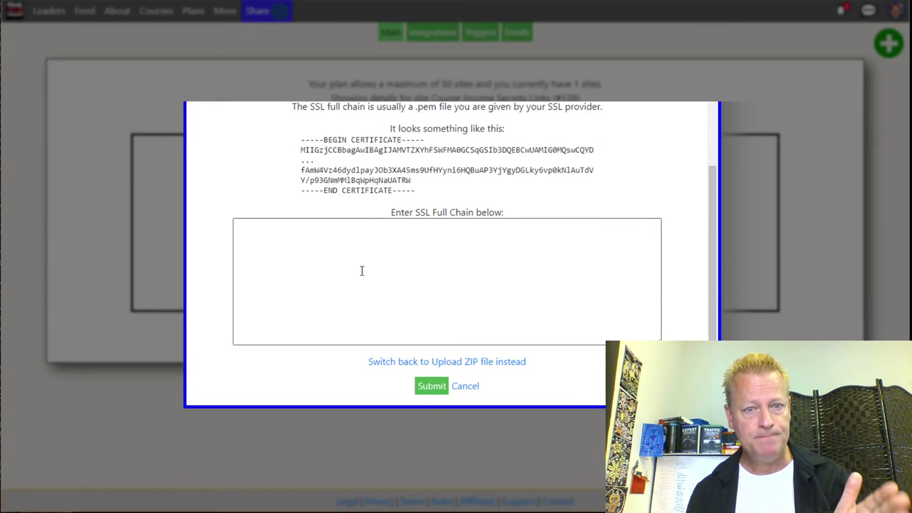
scroll(362, 265, up, 3)
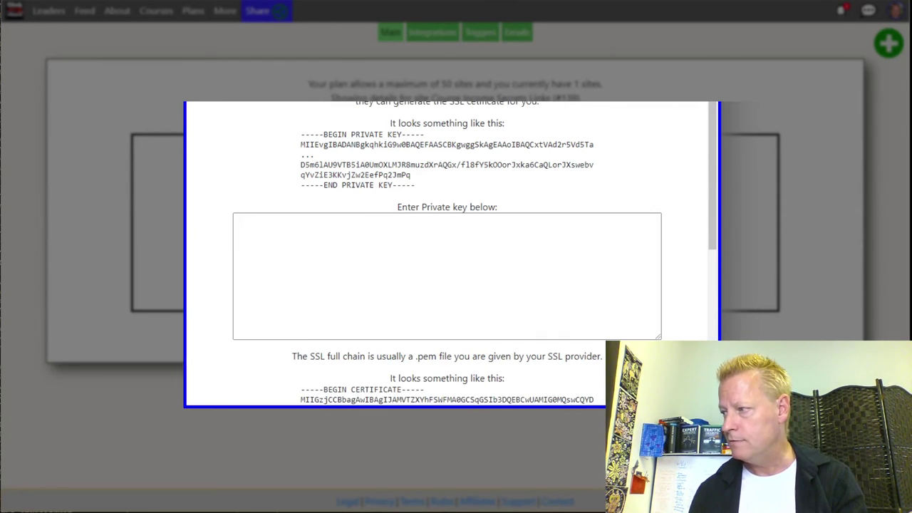
key(ctrl+v)
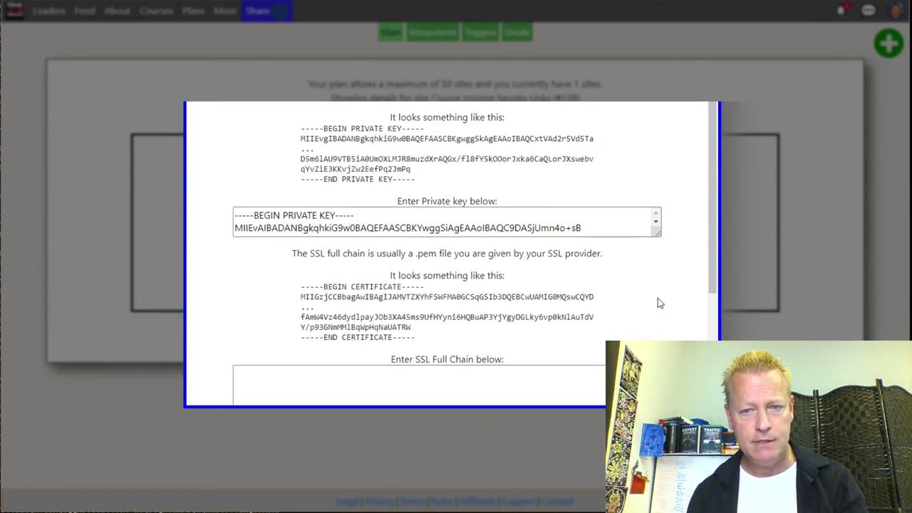
- Copy the first part of the certificate chain from the terminal into the SSL Full Chain field for cisecrets.com
scroll(658, 298, down, 3)
click(487, 313)
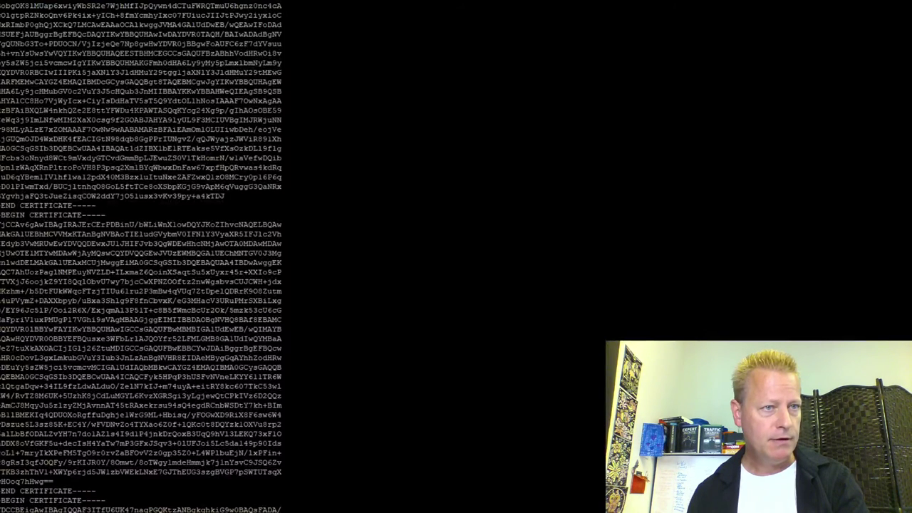
drag(7, 6, 195, 494)
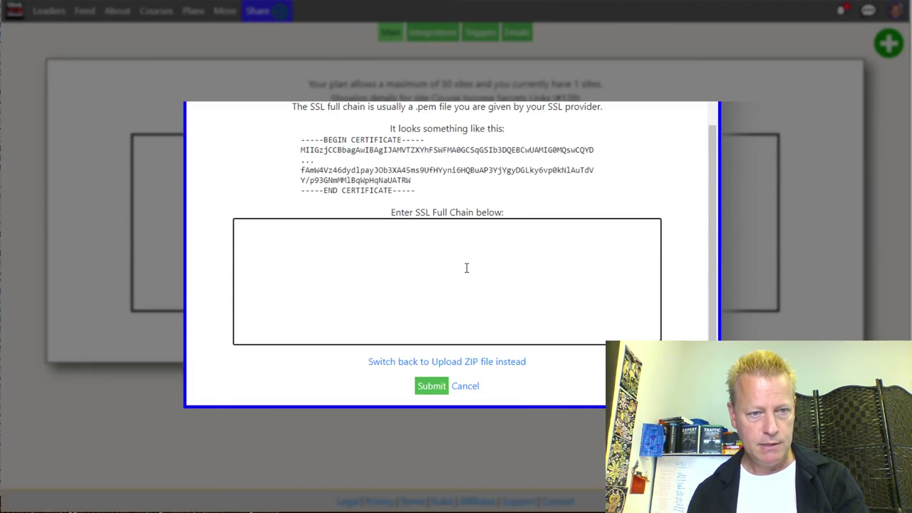
key(ctrl+v)
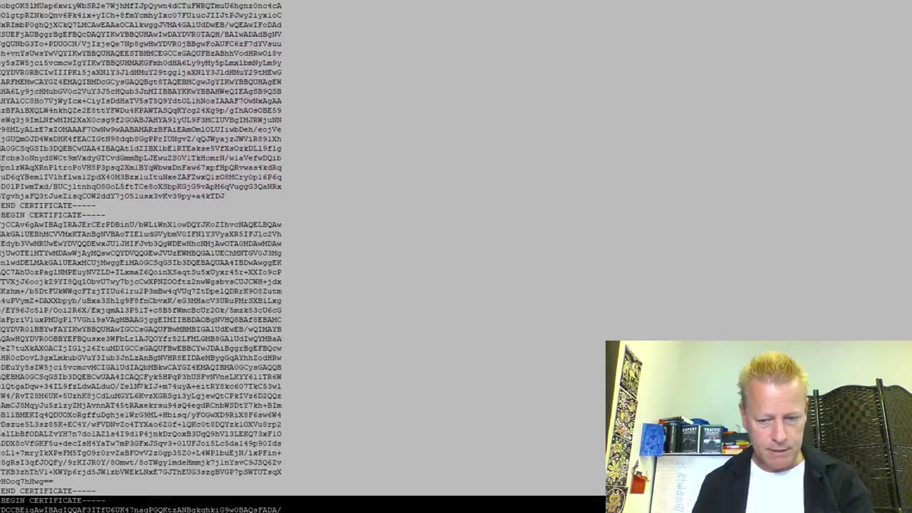
drag(282, 509, 282, 511)
- Copy the final certificate block from the terminal and append it to the end of the SSL Full Chain text
click(49, 244)
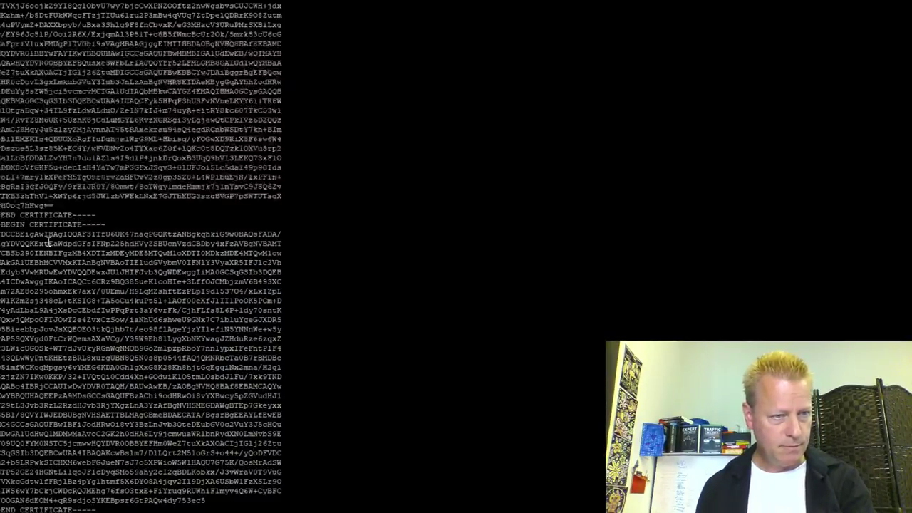
drag(1, 223, 97, 509)
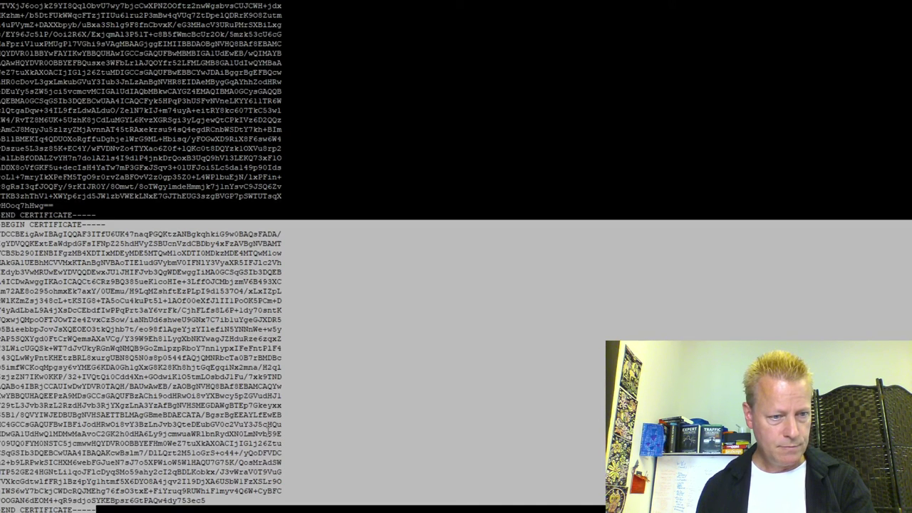
key(alt+Tab)
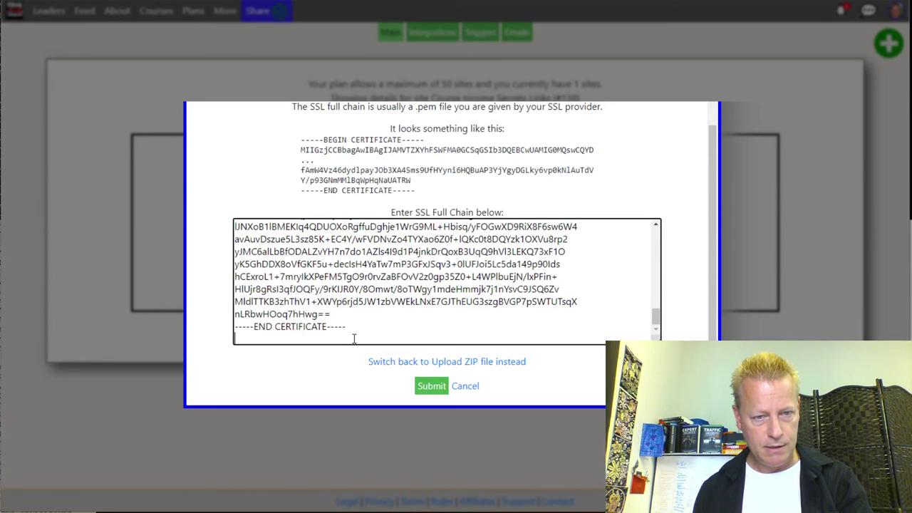
key(ctrl+v)
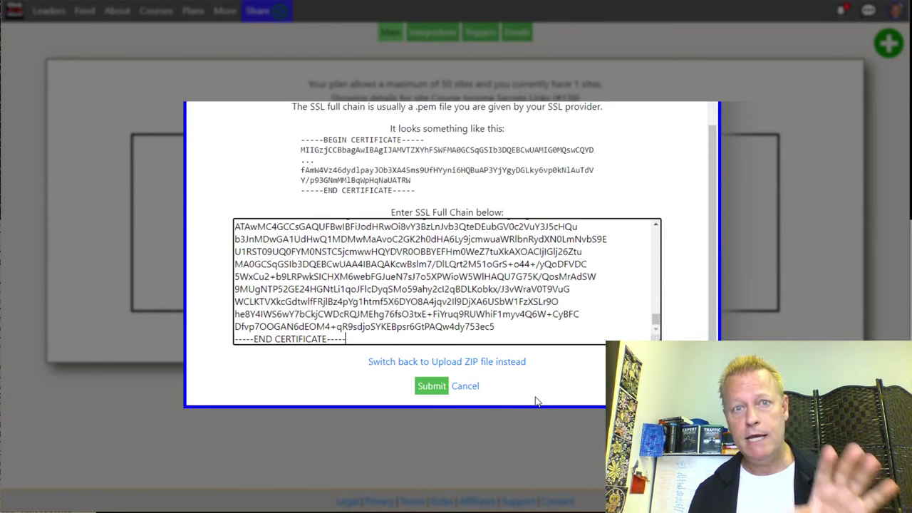
- Submit the private key and full chain, dismiss the message and check the validity dates of the *.cisecrets.com certificate
click(429, 388)
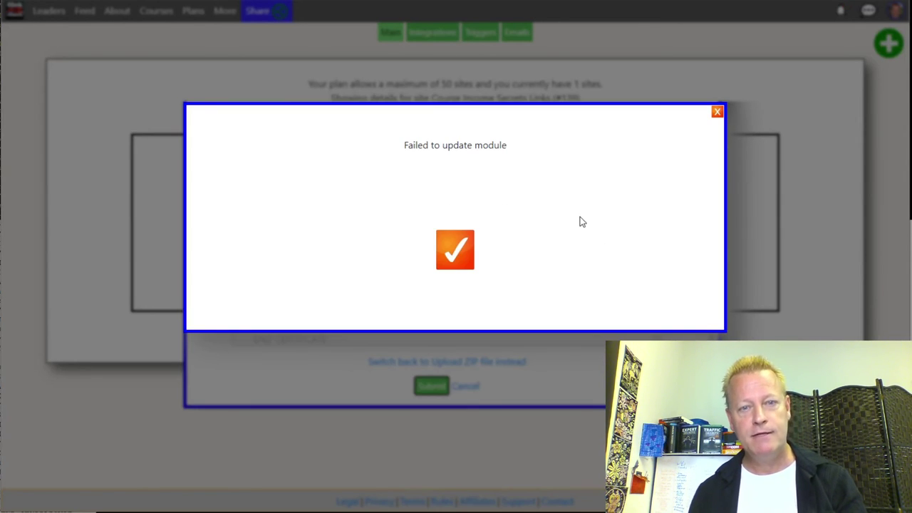
click(455, 251)
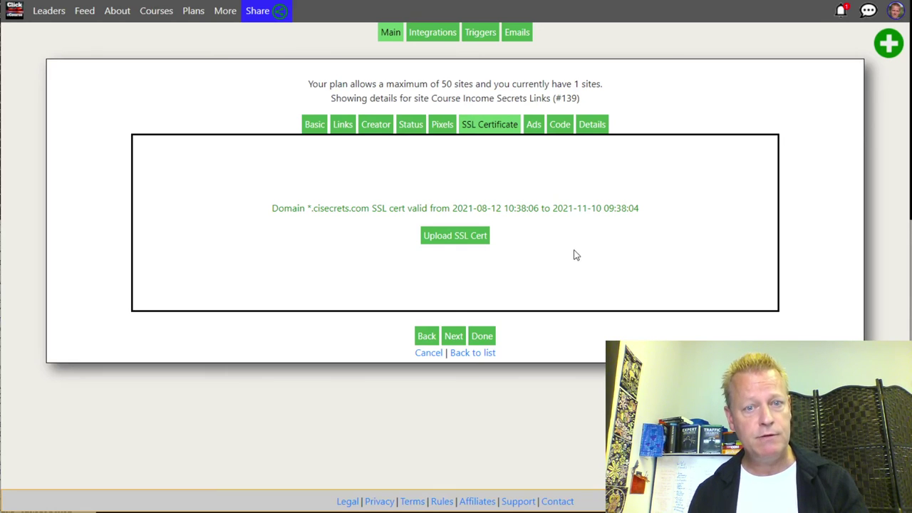
drag(288, 207, 425, 222)
click(444, 206)
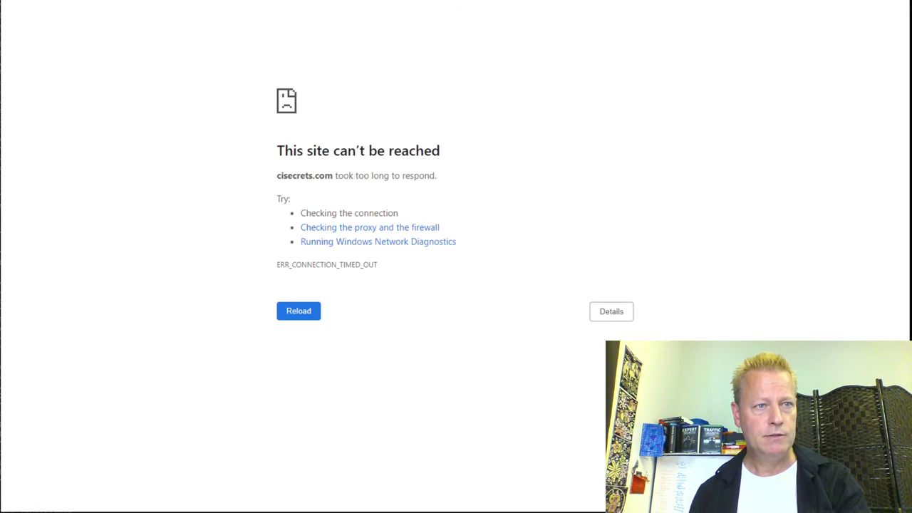
click(165, 11)
text(info.cisecrets.com)
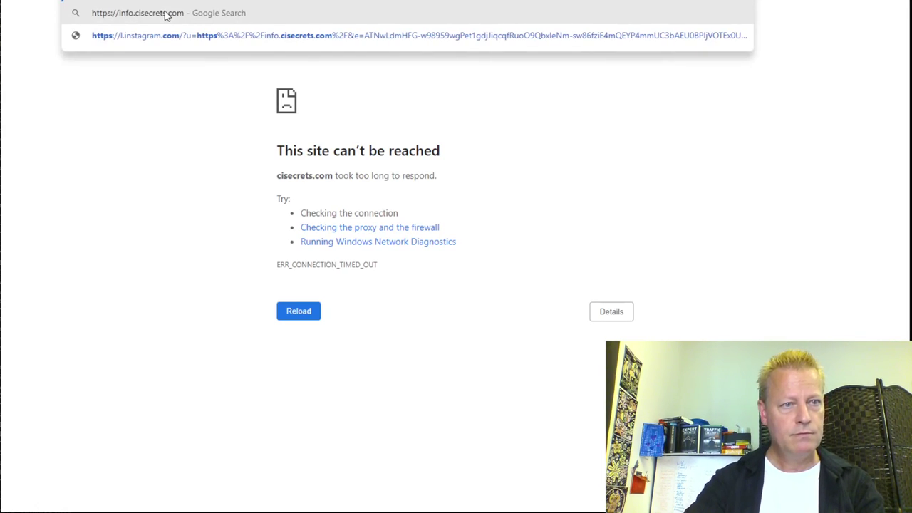
key(Return)
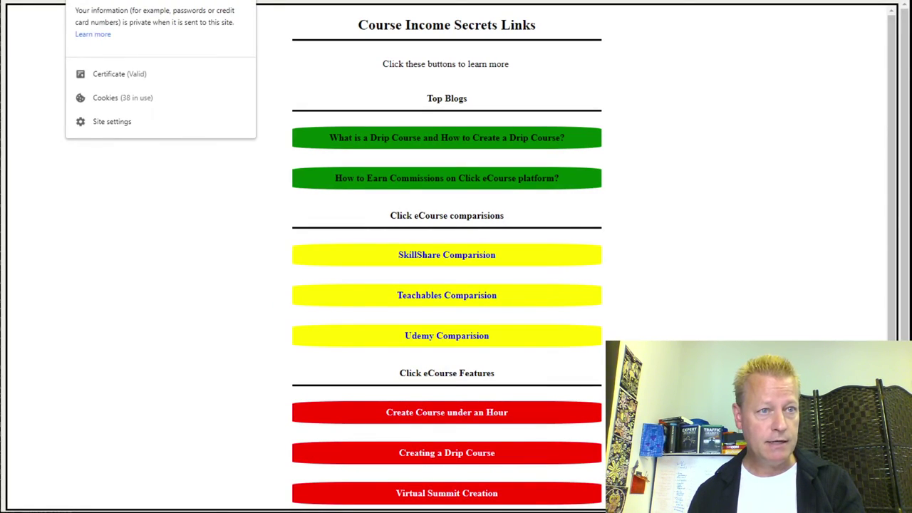
click(140, 82)
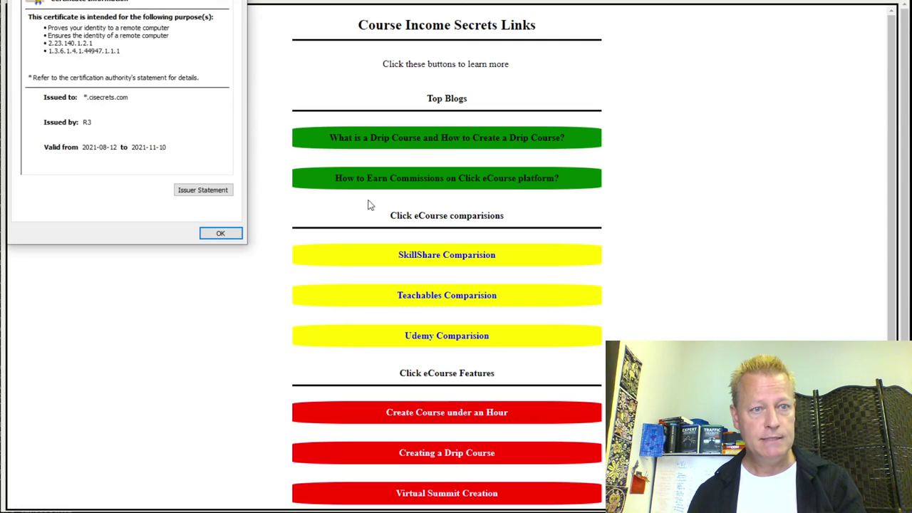
click(227, 235)
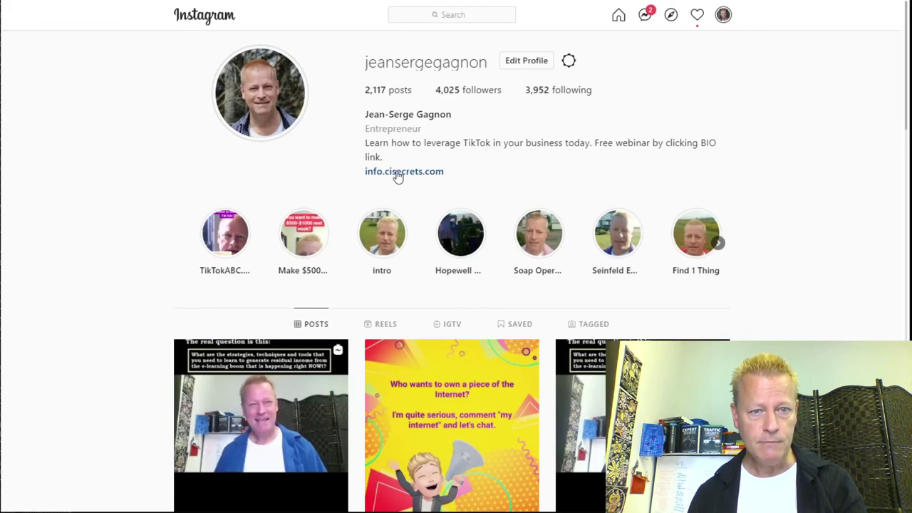
- Follow the info.cisecrets.com bio link on the Instagram profile and look through the links page it opens
click(397, 172)
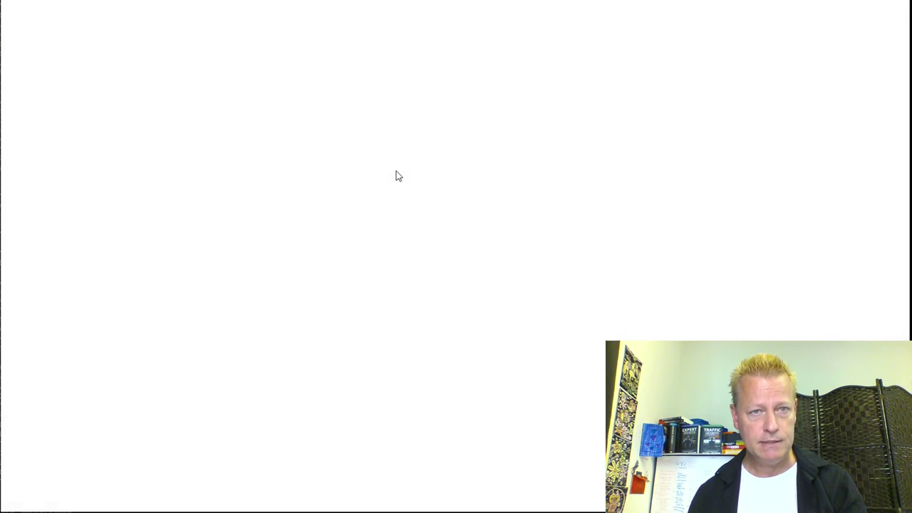
scroll(545, 193, down, 3)
scroll(545, 193, up, 3)
scroll(442, 172, down, 3)
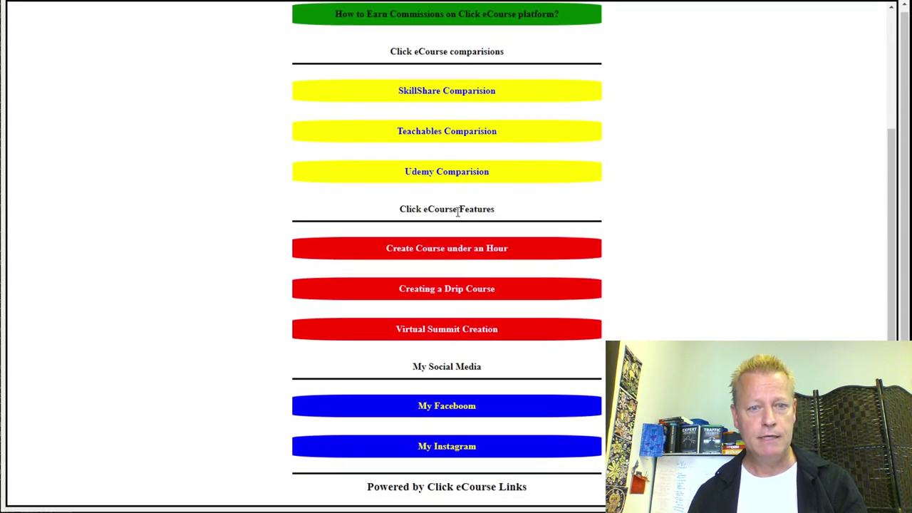
scroll(406, 309, up, 3)
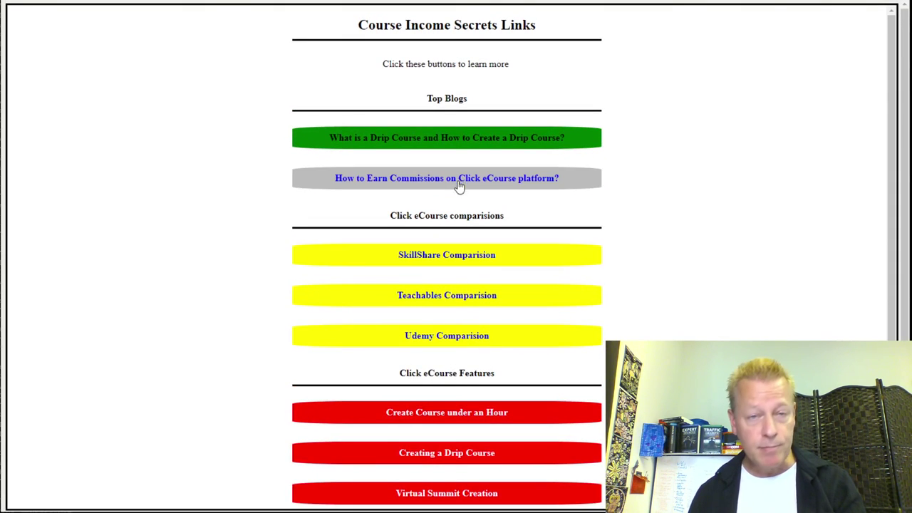
scroll(449, 209, down, 3)
scroll(445, 208, up, 3)
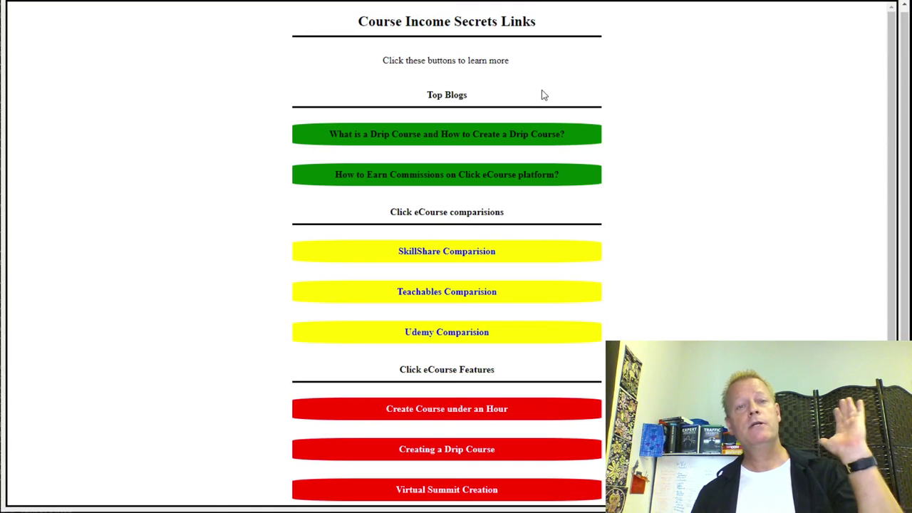
- Compare the example links pages of other creators, looking through the first-grade teaching one from top to bottom
key(ctrl+Tab)
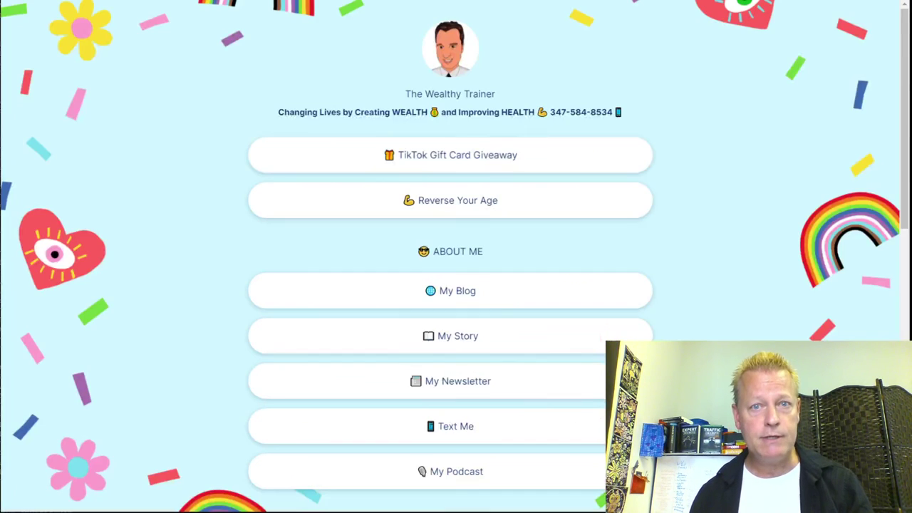
key(ctrl+Tab)
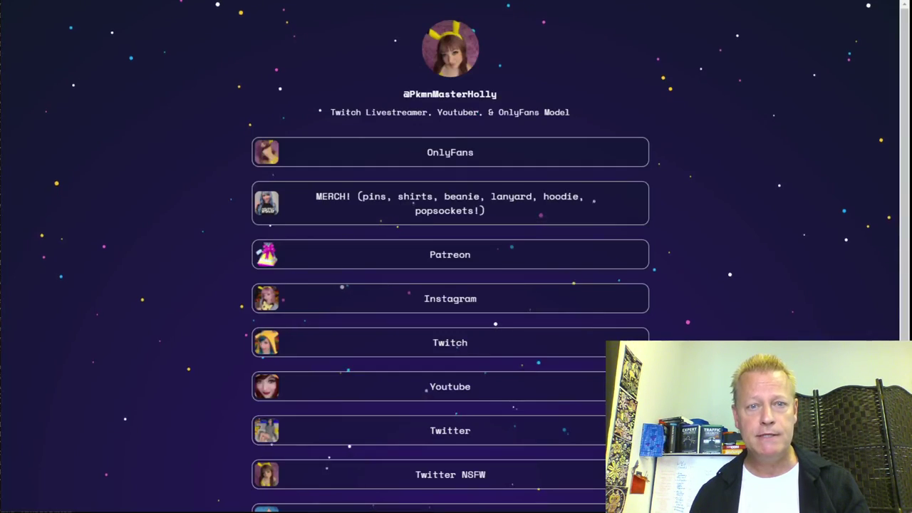
key(ctrl+Tab)
key(ctrl+Tab)
key(ctrl+shift+Tab)
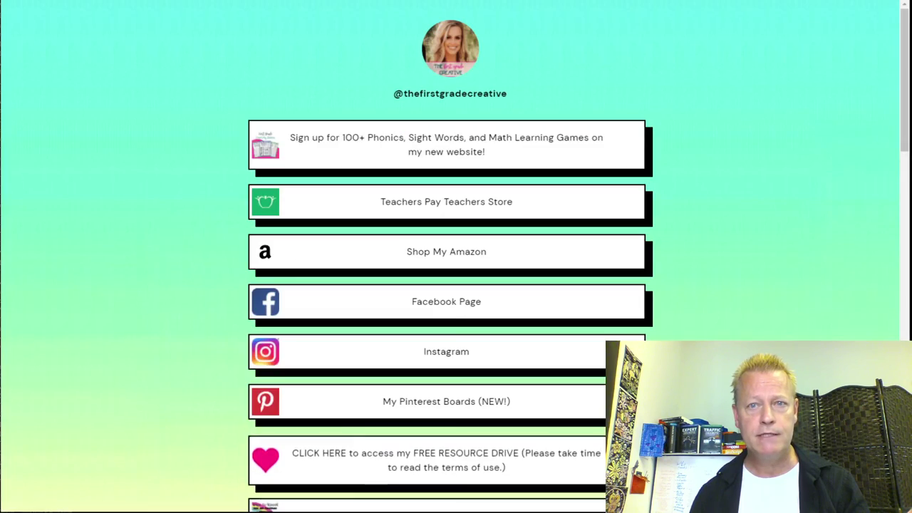
scroll(645, 128, down, 5)
scroll(399, 285, up, 5)
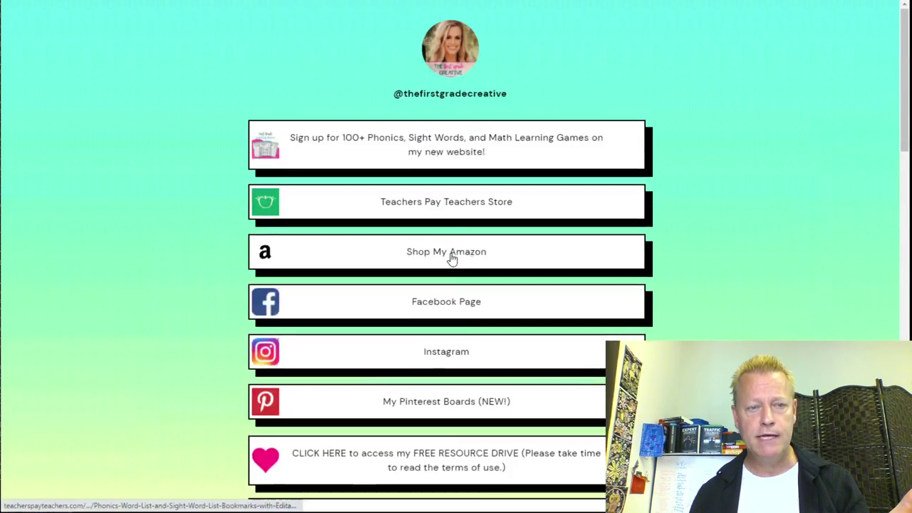
- Return to The Wealthy Trainer links page and examine its About Me, Live Event Replays and Social Media sections
key(ctrl+Tab)
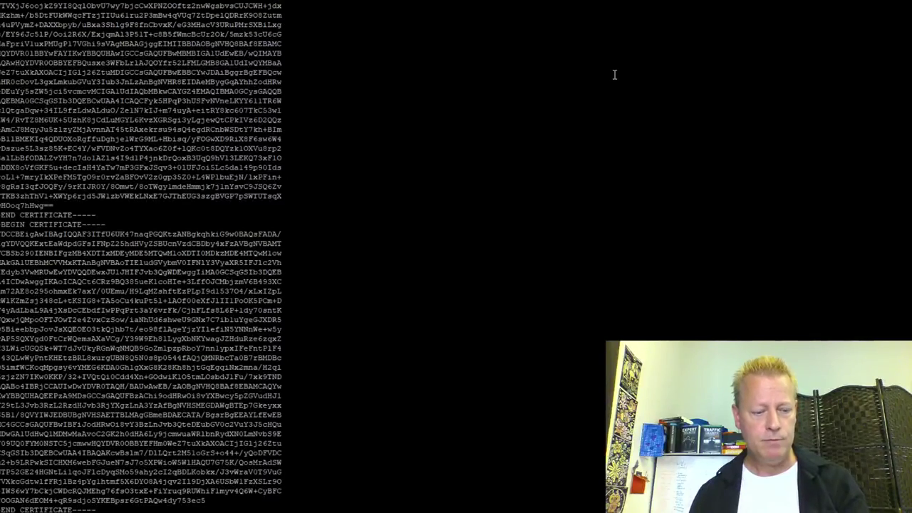
key(ctrl+shift+Tab)
key(ctrl+Tab)
scroll(692, 213, down, 2)
scroll(687, 250, up, 2)
key(ctrl+Tab)
scroll(695, 330, down, 5)
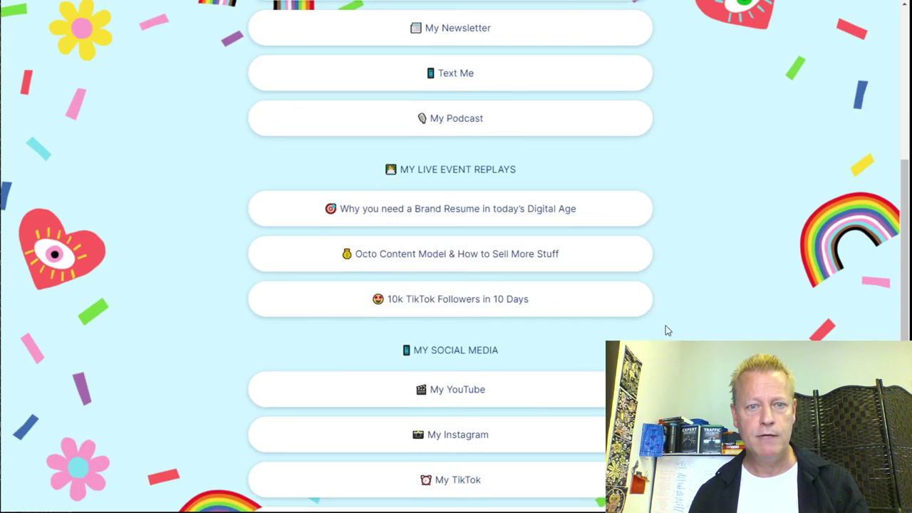
scroll(459, 242, up, 4)
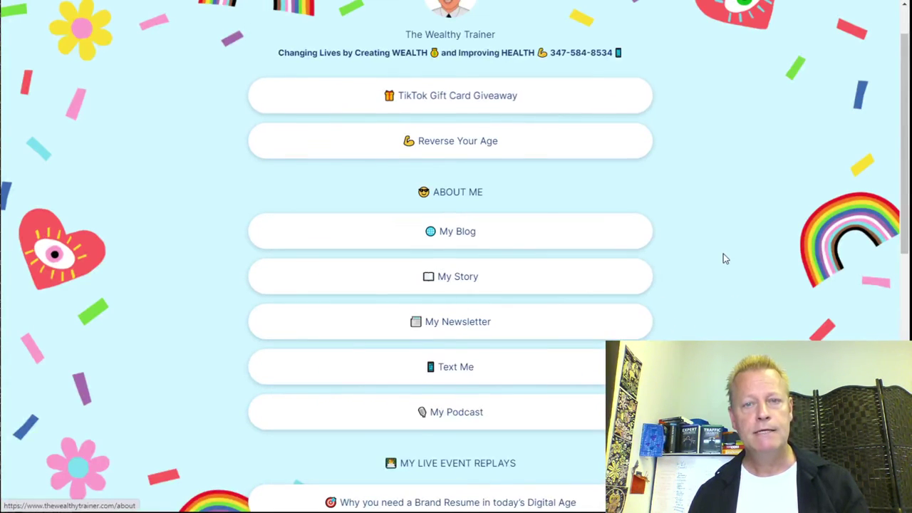
- Review the Twitch streamer's links page, and compare it with the Click eCourse links page in the mobile preview
key(ctrl+Tab)
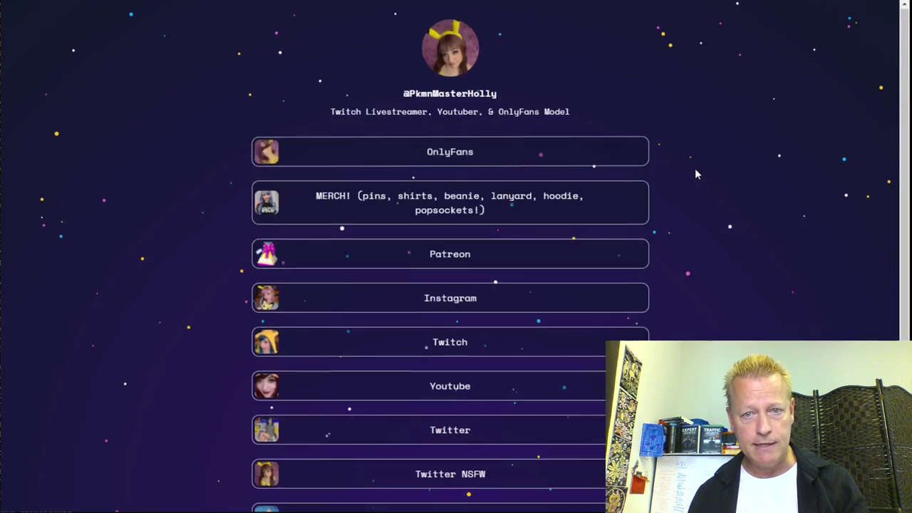
scroll(694, 168, down, 2)
scroll(460, 191, up, 2)
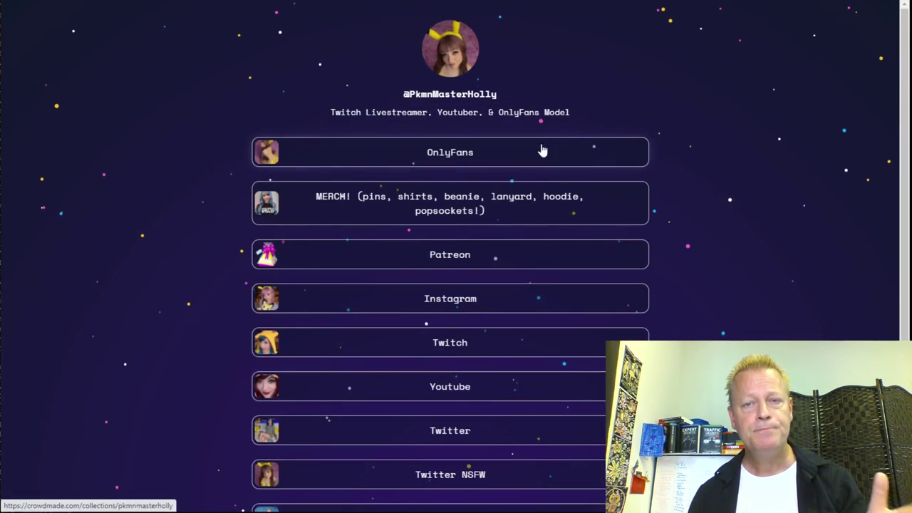
key(ctrl+Tab)
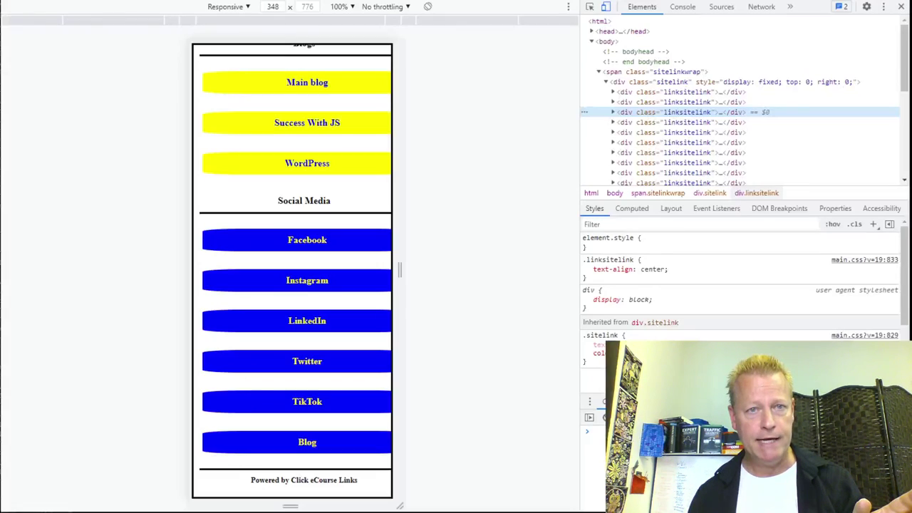
- Examine the finished Course Income Secrets Links page, from its Top Blogs section to the My Social Media buttons
key(ctrl+Tab)
scroll(468, 271, down, 2)
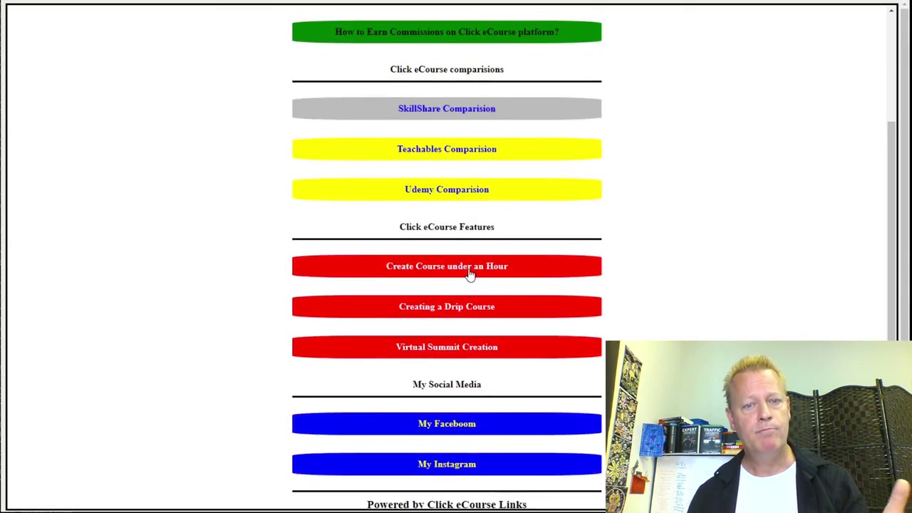
scroll(470, 272, up, 2)
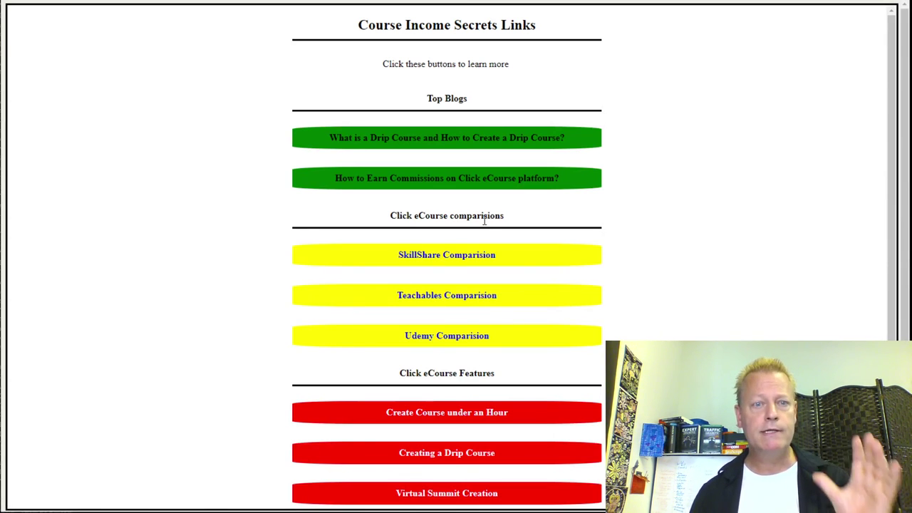
scroll(399, 314, down, 3)
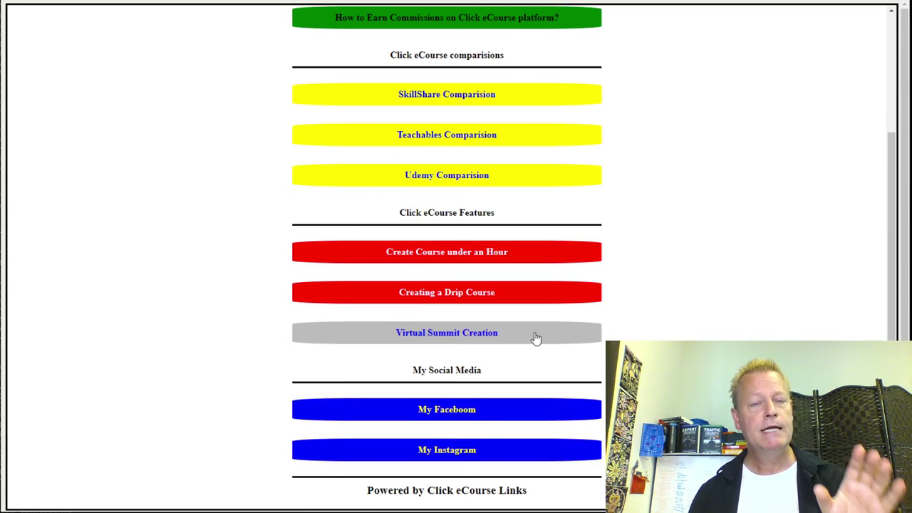
scroll(652, 331, up, 3)
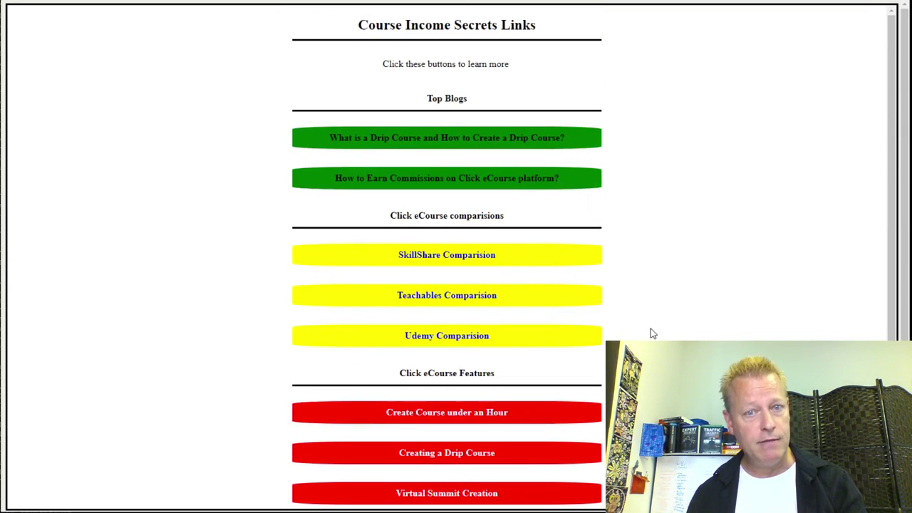
scroll(564, 295, down, 3)
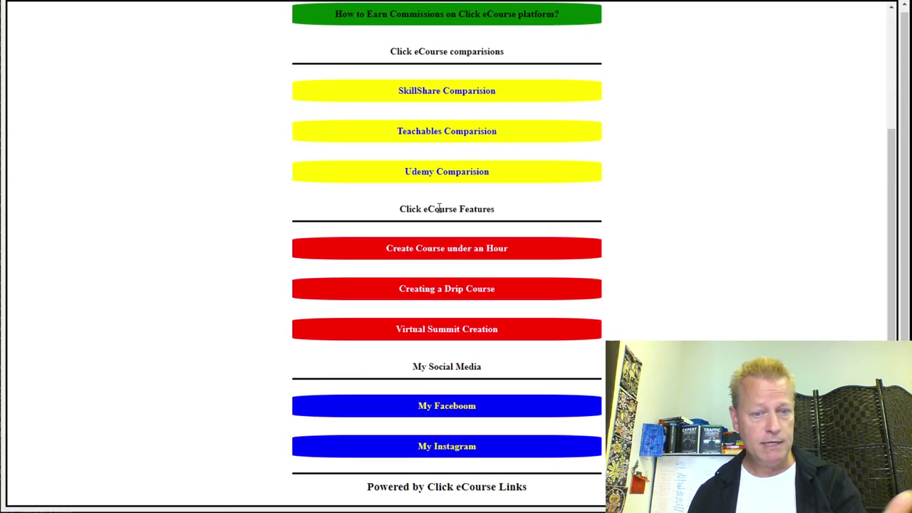
scroll(463, 342, up, 2)
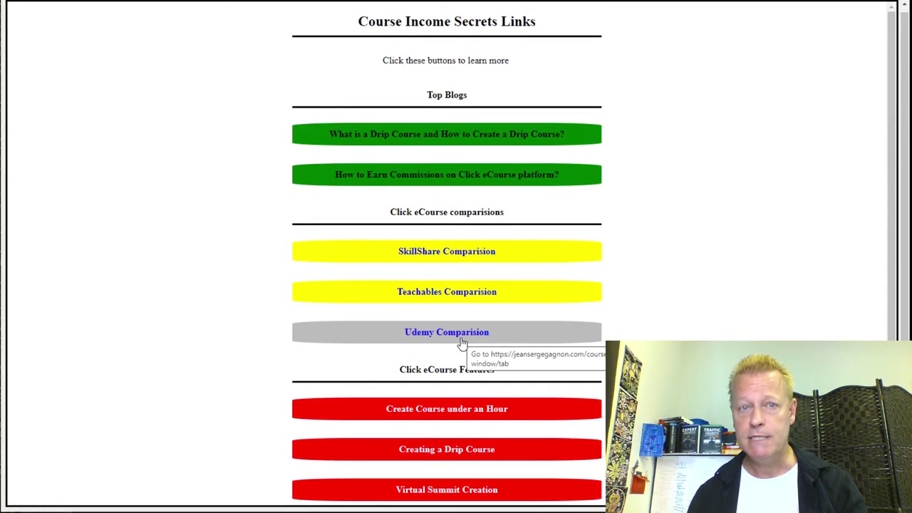